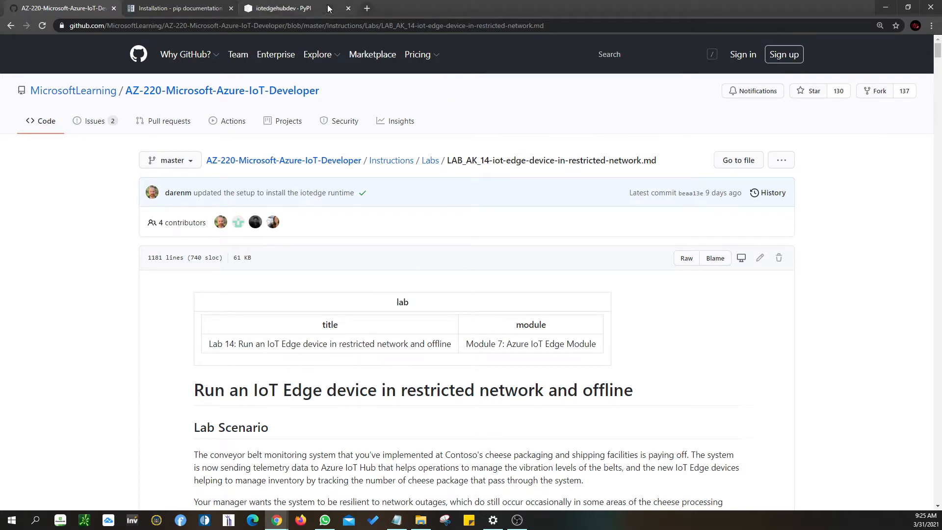
- Close the pip documentation and iotedgehubdev pages, and place the lab 14 instructions window beside the Azure portal
click(347, 8)
click(231, 9)
drag(295, 8, 941, 106)
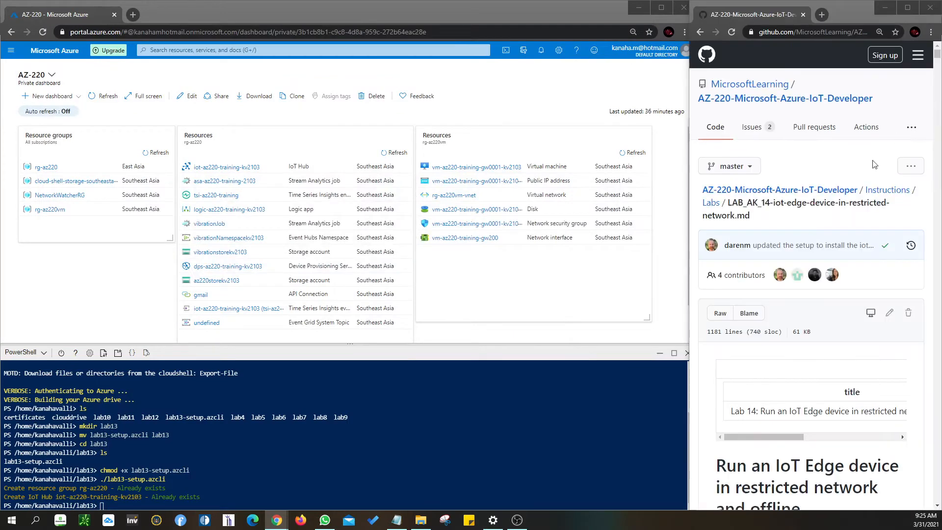
click(799, 476)
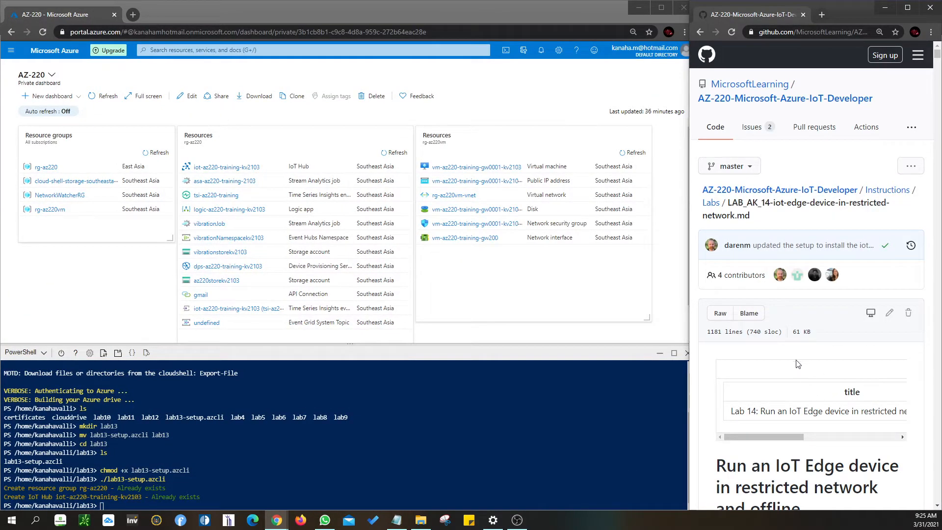
mouse_move(798, 273)
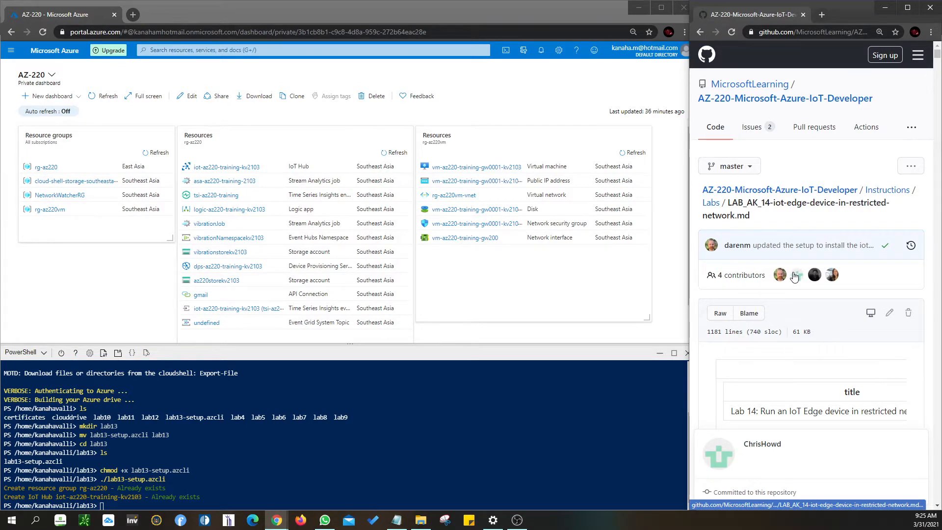
scroll(794, 276, down, 4)
scroll(795, 276, down, 2)
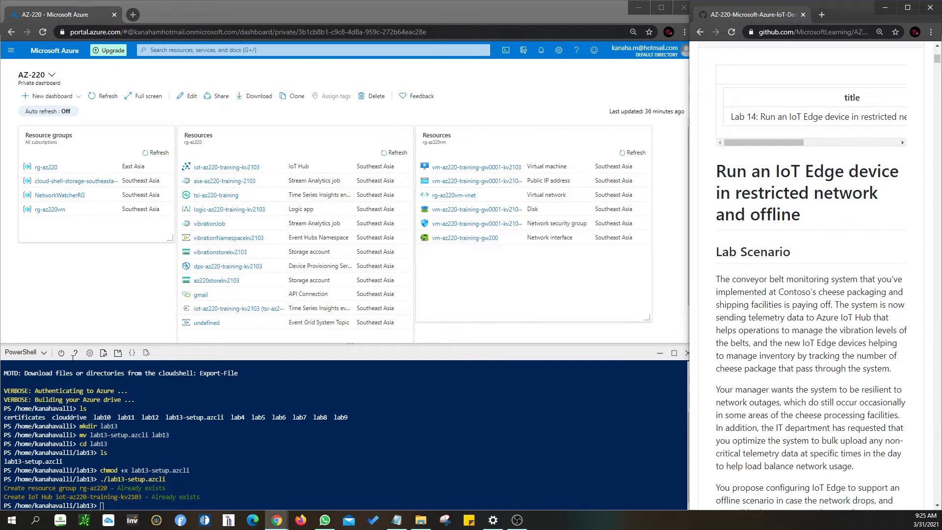
- Restart the Azure Cloud Shell session
click(61, 353)
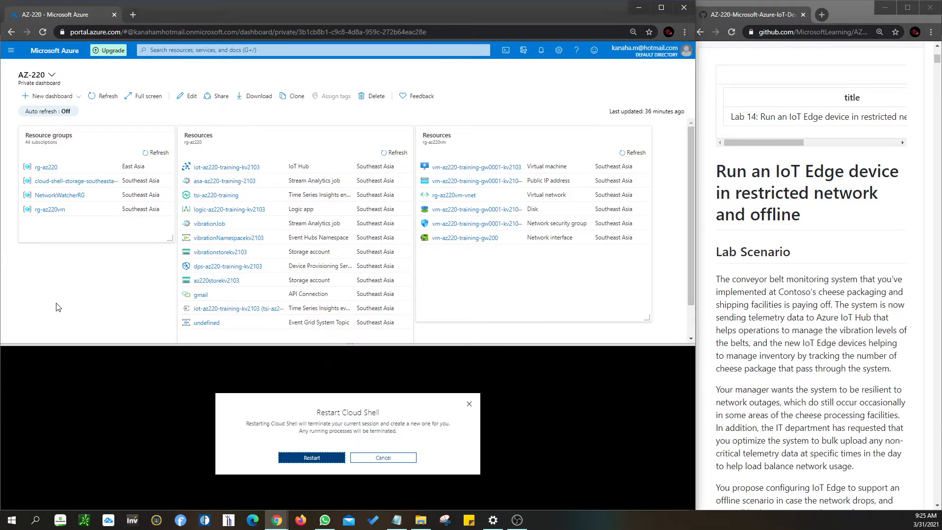
click(314, 459)
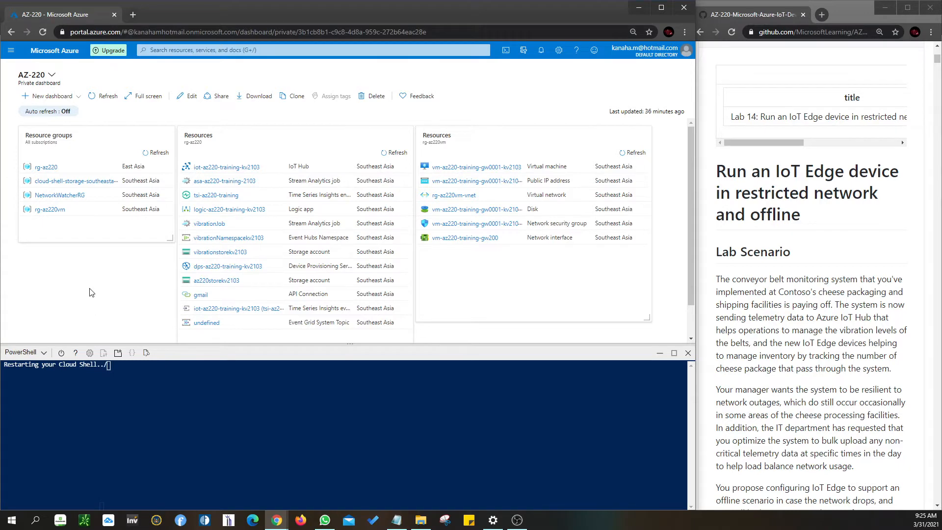
- Switch to Notepad to check the lab values in IoT_Reference, and minimize it again
click(396, 520)
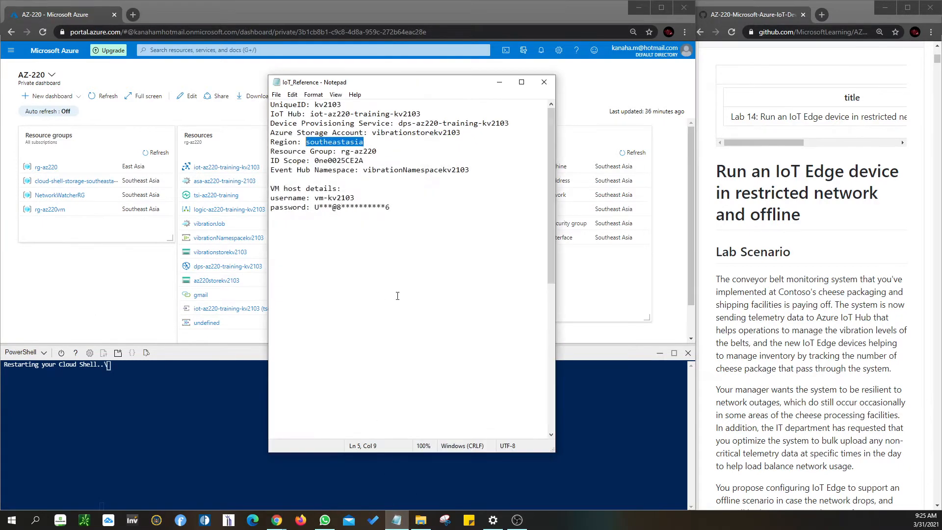
click(407, 281)
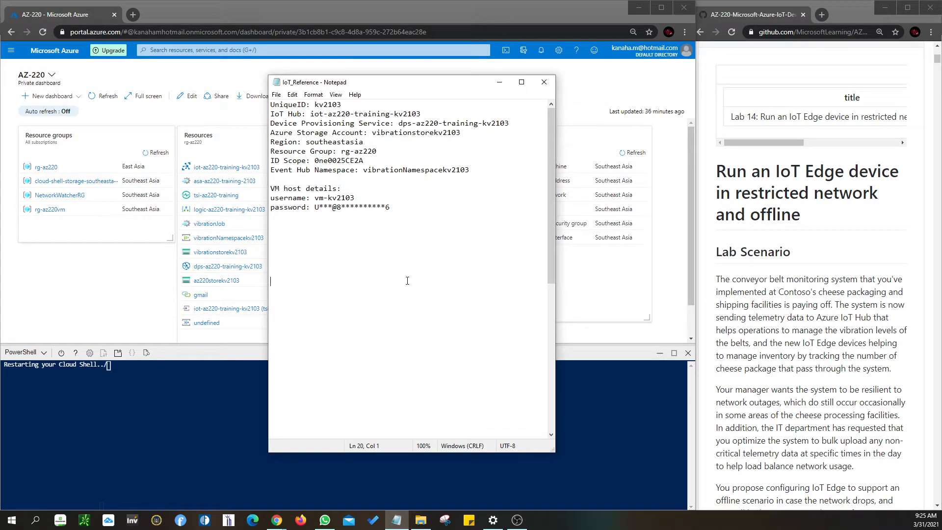
click(499, 82)
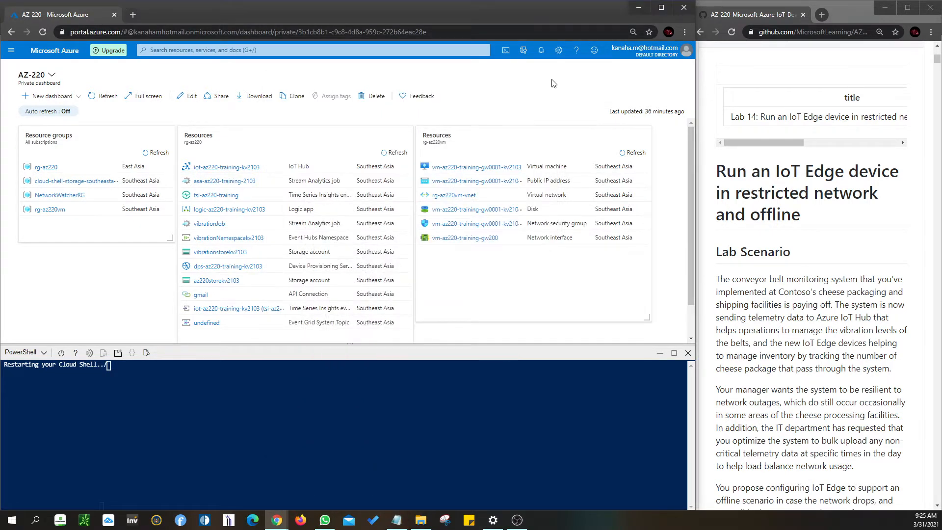
- Read the lab 14 scenario, activity list and Exercise 1 prerequisites through to the setup script instructions
click(769, 355)
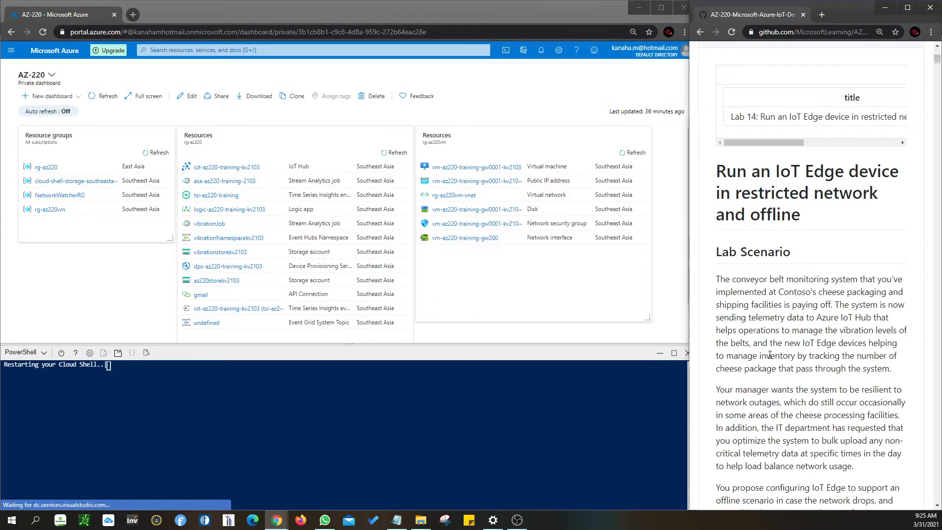
scroll(769, 355, down, 4)
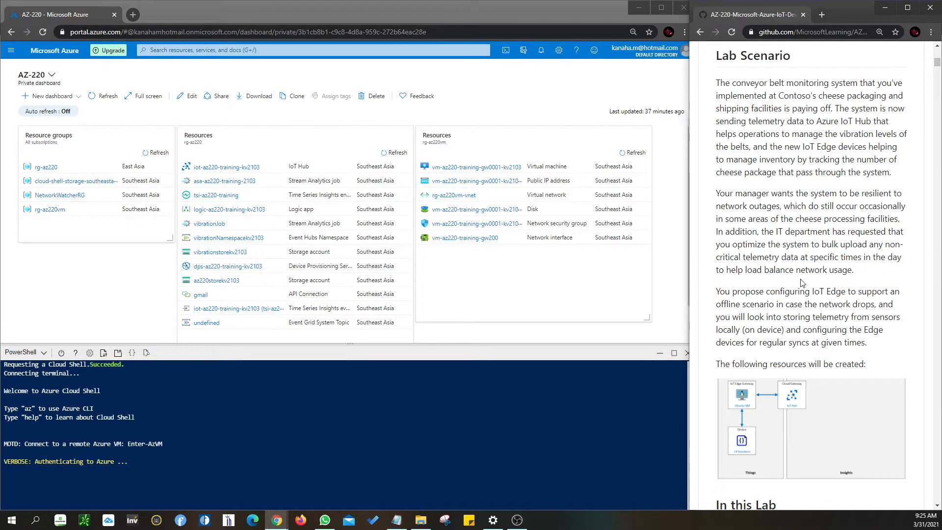
scroll(784, 284, down, 7)
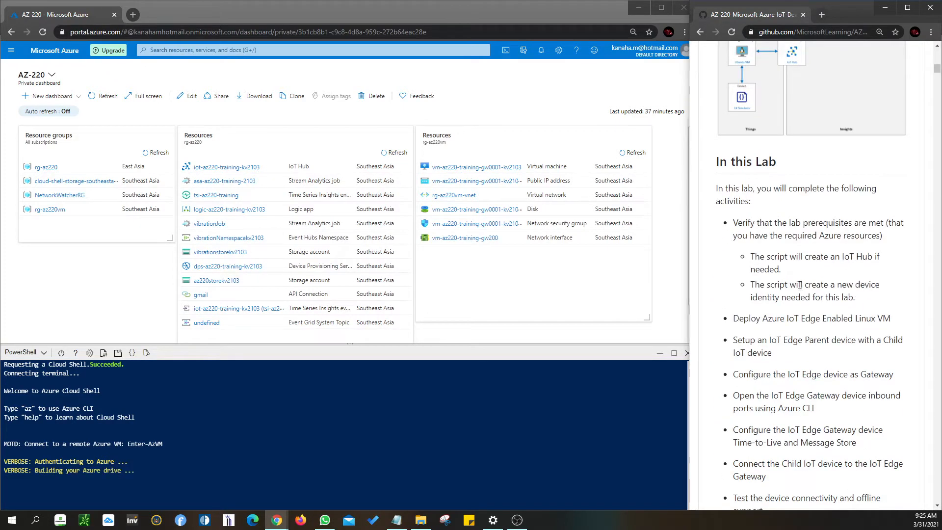
scroll(800, 287, down, 1)
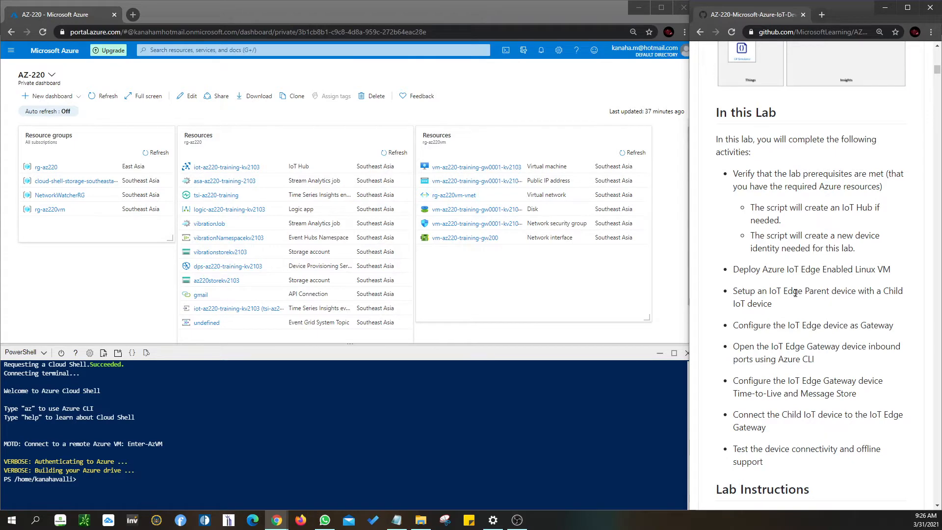
scroll(795, 293, down, 7)
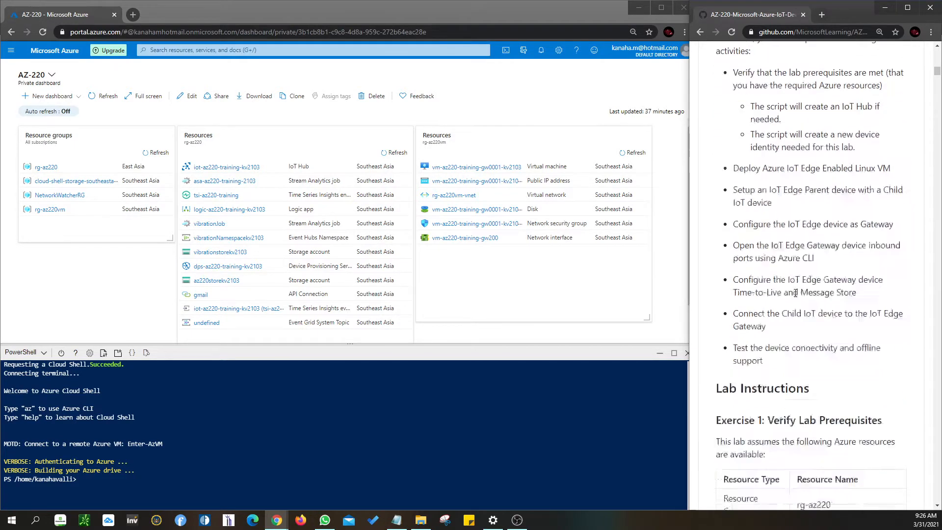
scroll(795, 295, down, 2)
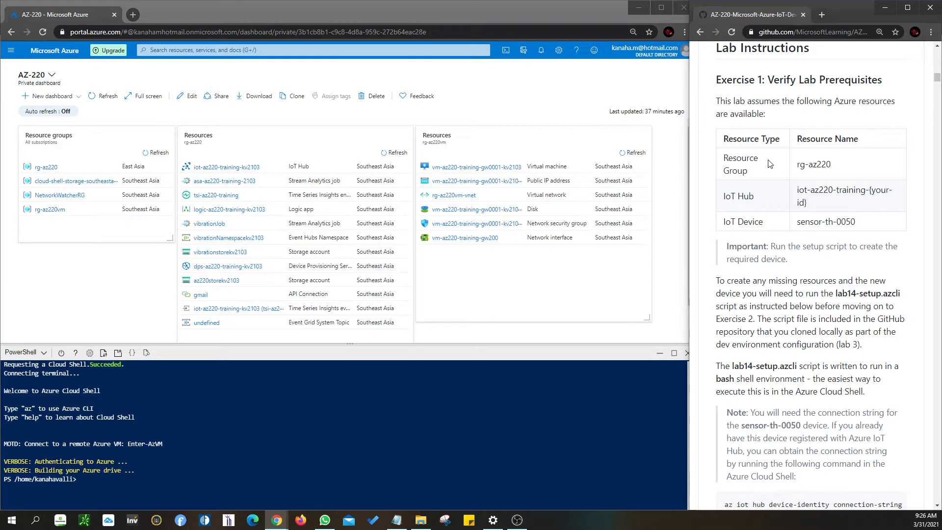
scroll(752, 221, down, 4)
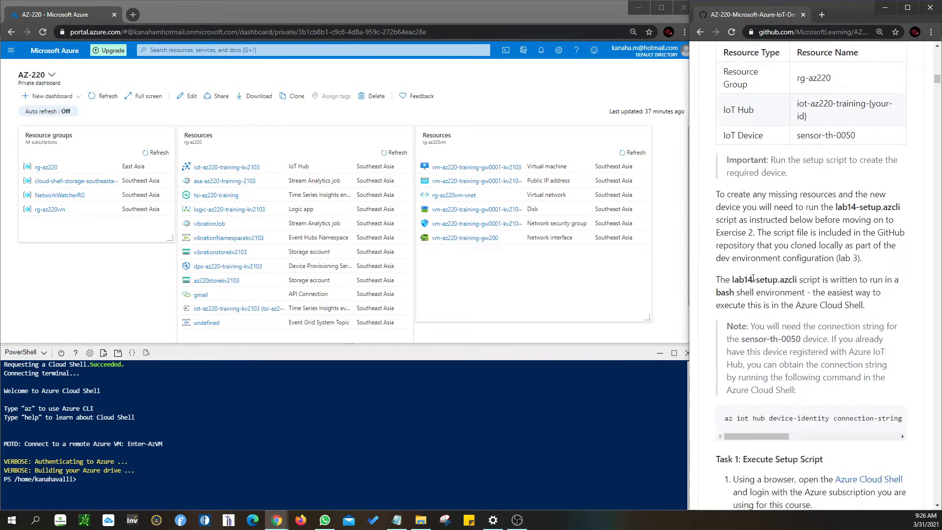
scroll(752, 278, down, 3)
scroll(753, 278, up, 4)
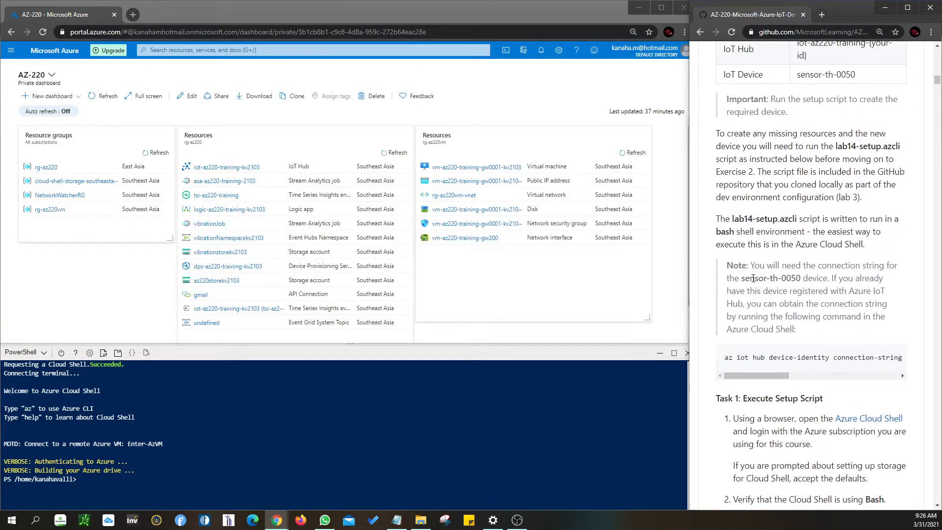
scroll(753, 278, down, 1)
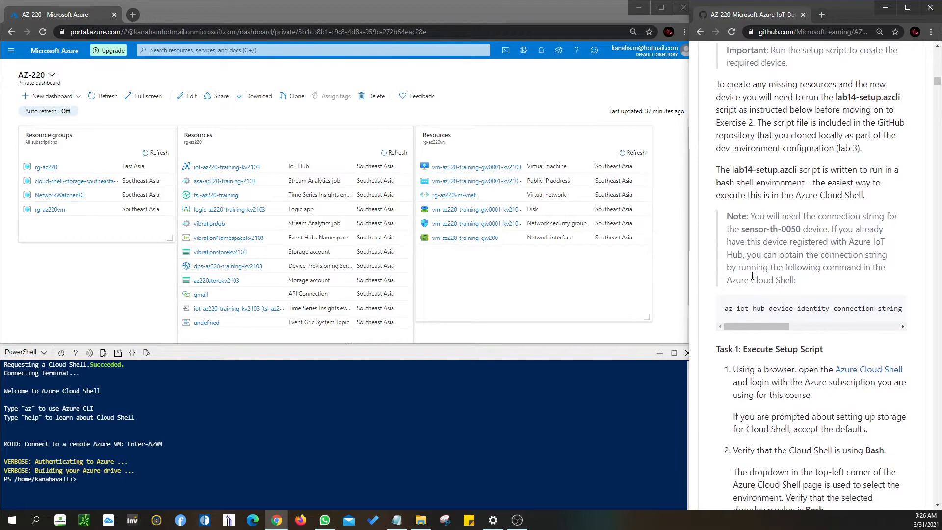
mouse_move(739, 324)
mouse_down()
mouse_move(859, 334)
mouse_move(750, 334)
mouse_up()
scroll(758, 205, up, 3)
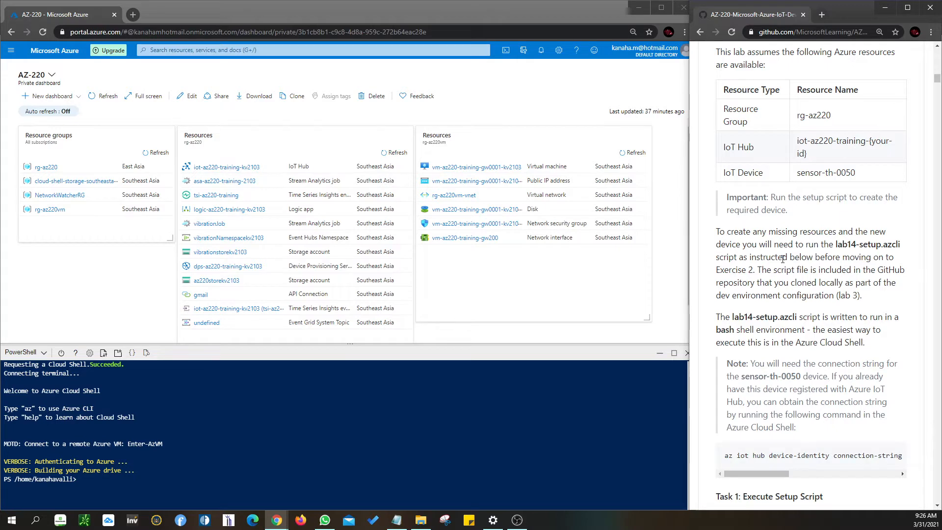
scroll(788, 278, down, 1)
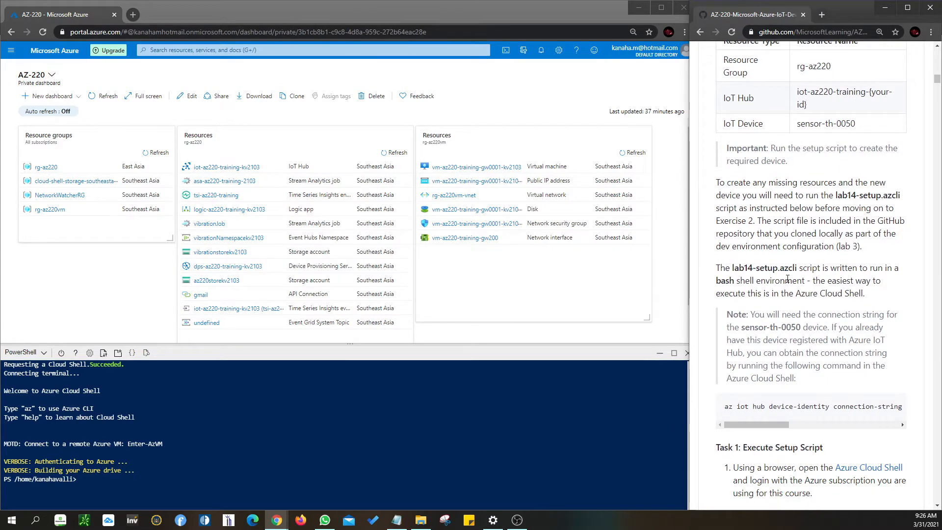
scroll(788, 279, down, 7)
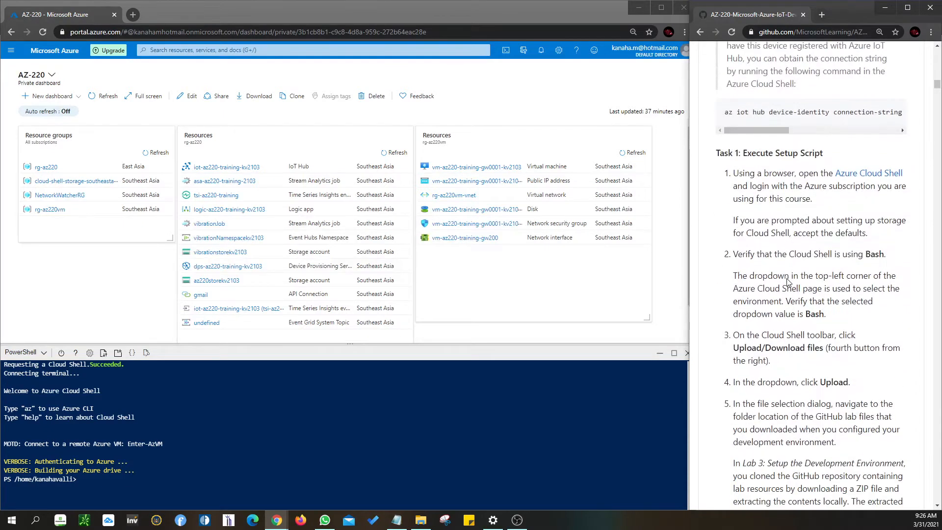
- Start a Cloud Shell file upload and browse to the Setup folder of "14-Run an IoT Edge device in restricted network and offline"
click(105, 356)
click(107, 372)
click(103, 355)
click(112, 368)
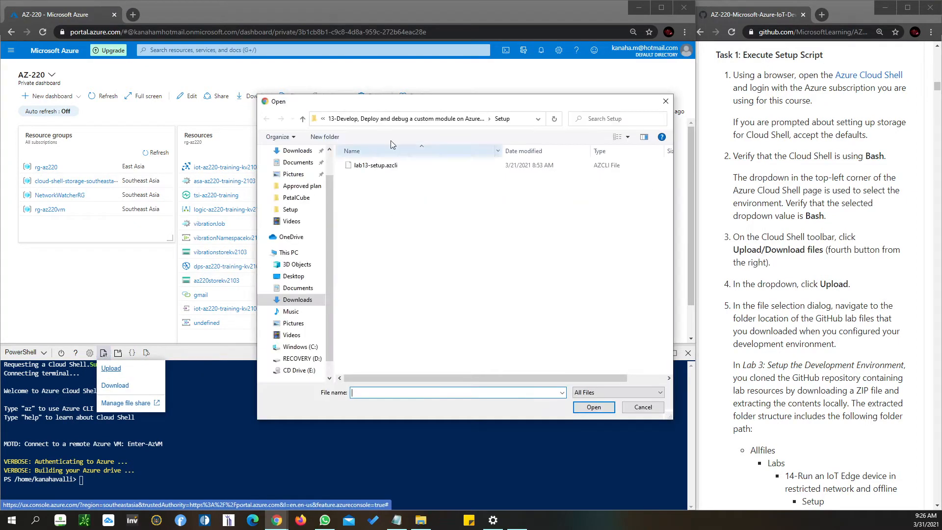
click(338, 120)
click(334, 119)
double_click(383, 298)
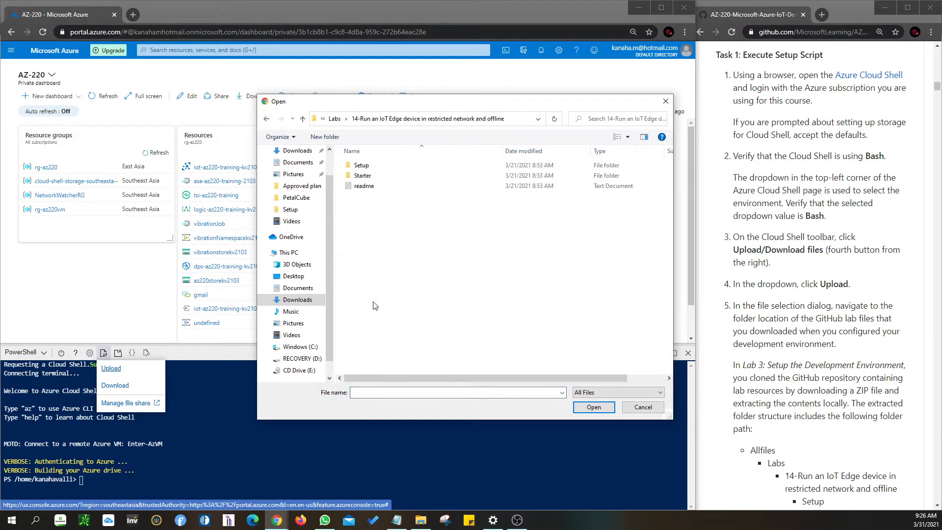
double_click(361, 167)
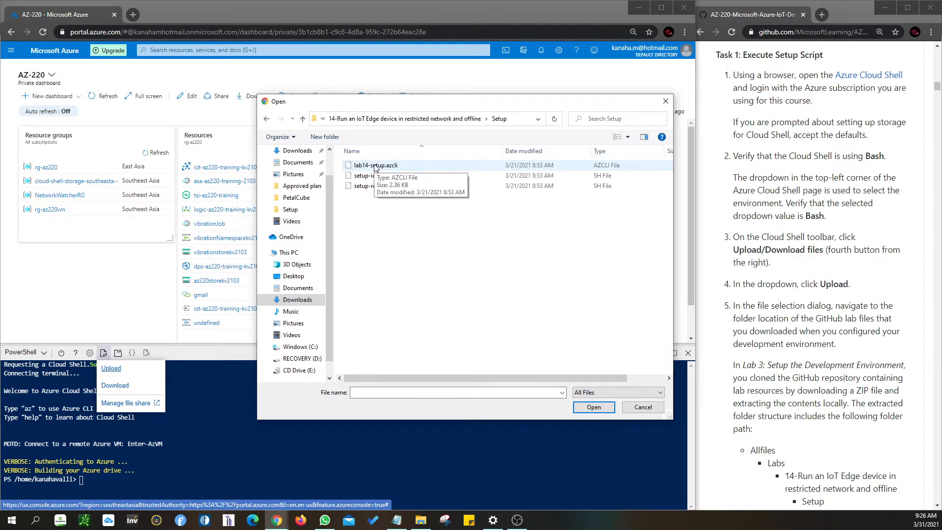
- Upload lab14-setup.azcli to Cloud Shell and dismiss the upload notification
click(375, 167)
scroll(780, 387, down, 1)
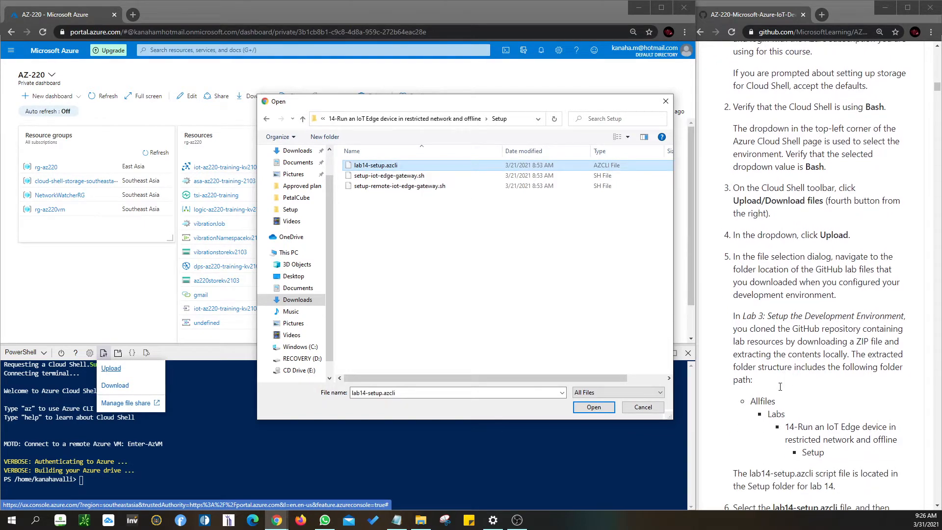
click(593, 406)
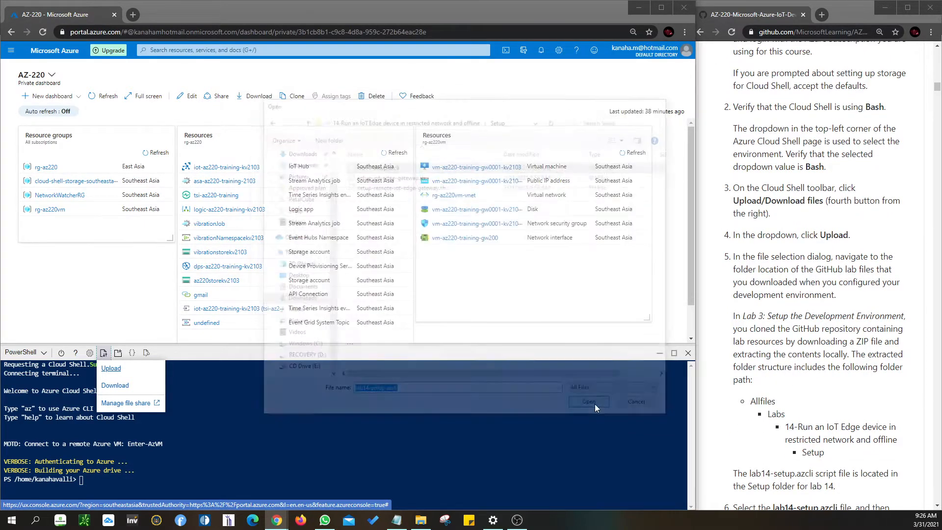
scroll(804, 335, down, 4)
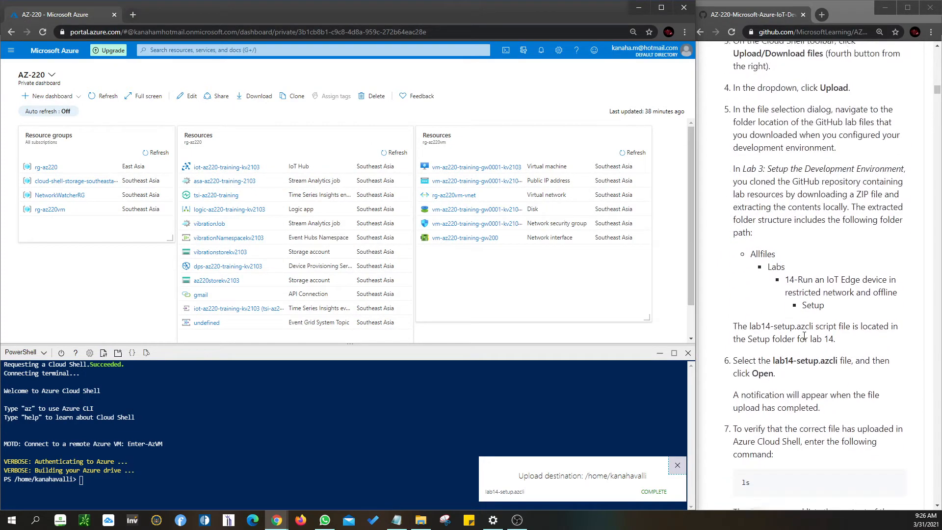
click(676, 466)
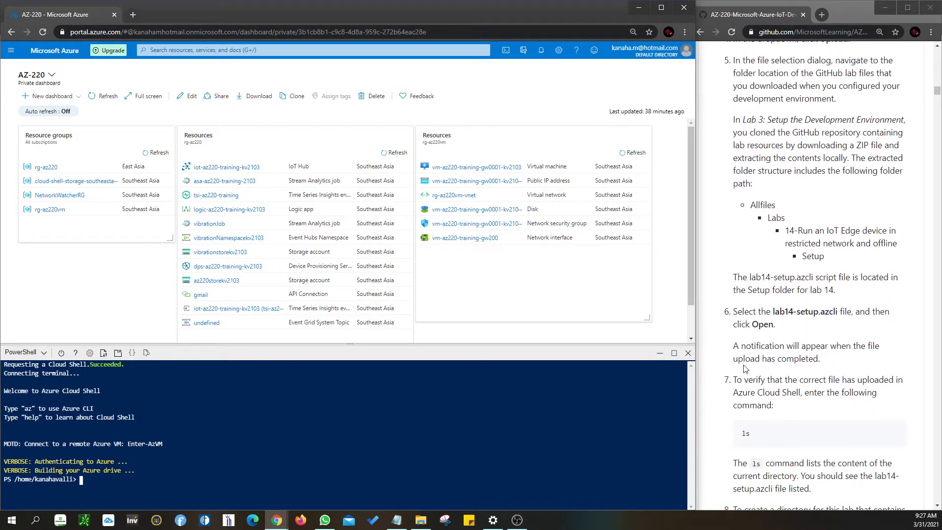
- Copy the step 8 commands from the instructions and run them in Cloud Shell: mkdir lab14, mv lab14-setup.azcli lab14, cd lab14
scroll(744, 373, down, 4)
drag(742, 381, 776, 403)
key(ctrl+c)
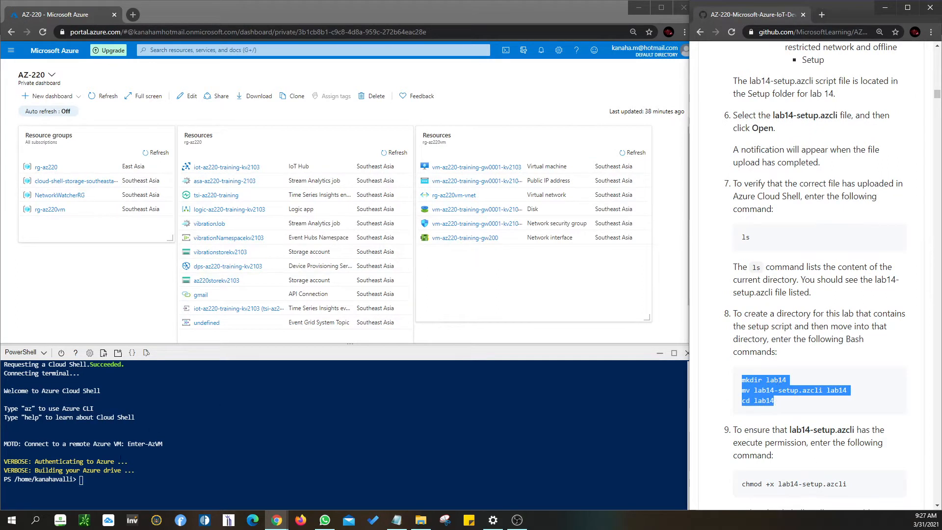
click(83, 483)
right_click(81, 488)
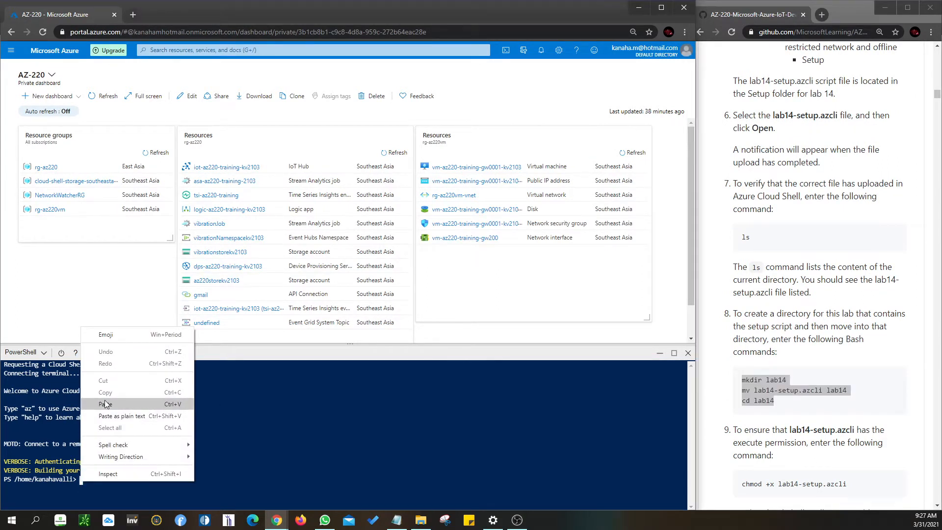
click(106, 404)
key(Return)
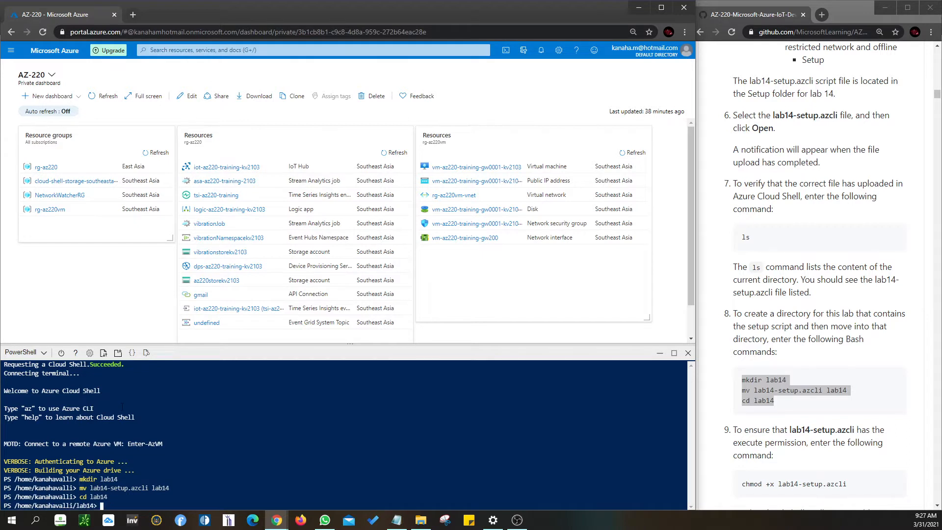
- Make the setup script executable by copying and running chmod +x lab14-setup.azcli in Cloud Shell
scroll(891, 444, down, 3)
drag(847, 338, 719, 342)
key(ctrl+c)
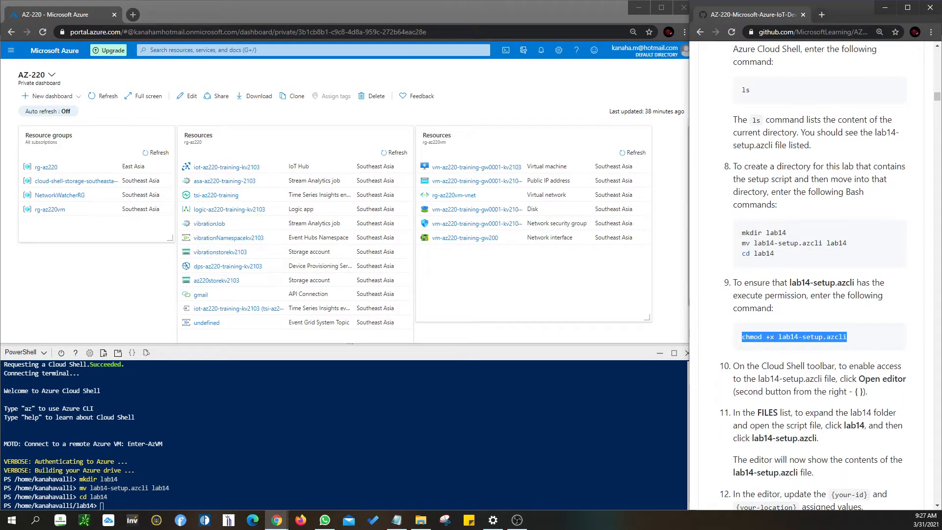
right_click(103, 505)
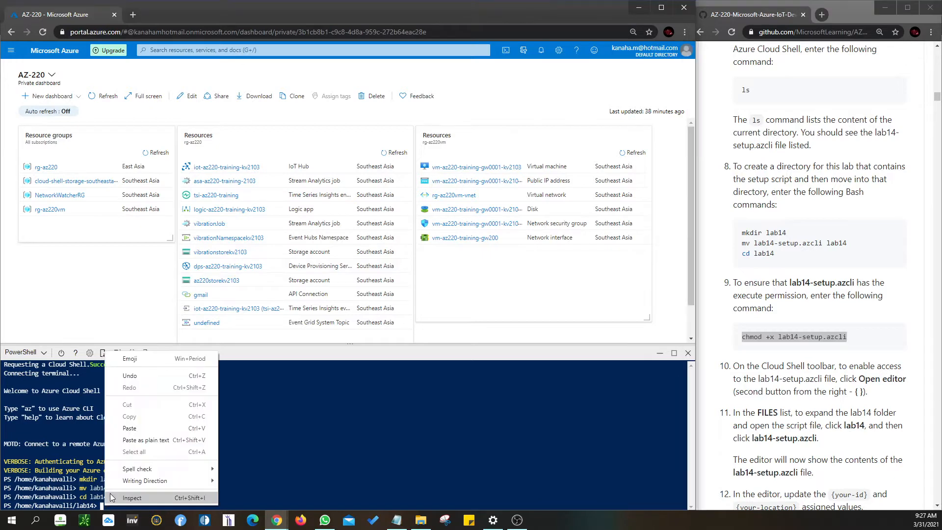
click(136, 425)
key(Return)
- Open lab14-setup.azcli from the lab14 folder in the Cloud Shell editor and set YourID to kv2103
scroll(899, 435, down, 3)
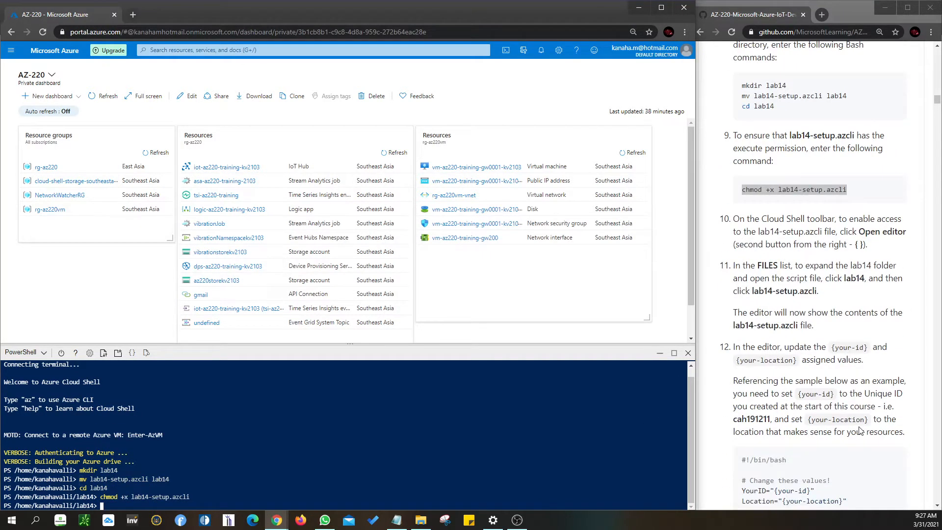
click(131, 353)
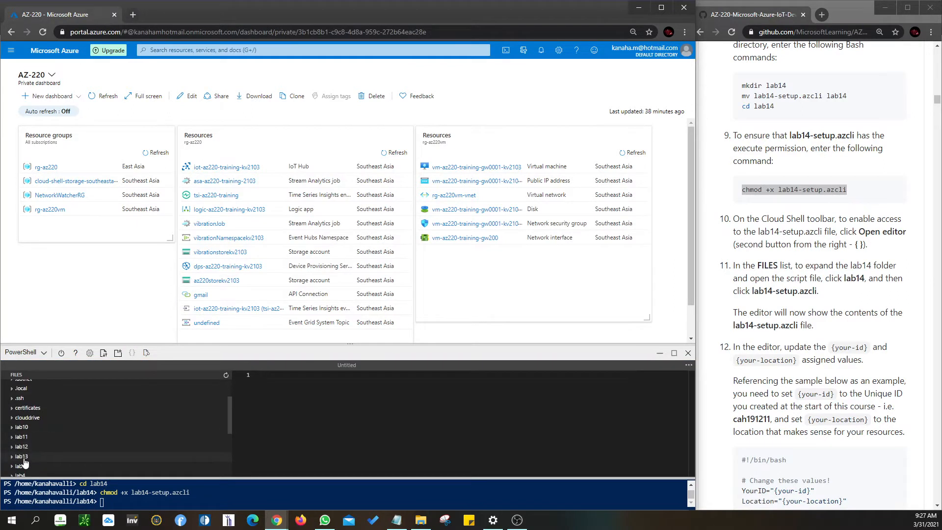
click(39, 466)
click(37, 453)
drag(289, 399, 317, 399)
text(kv)
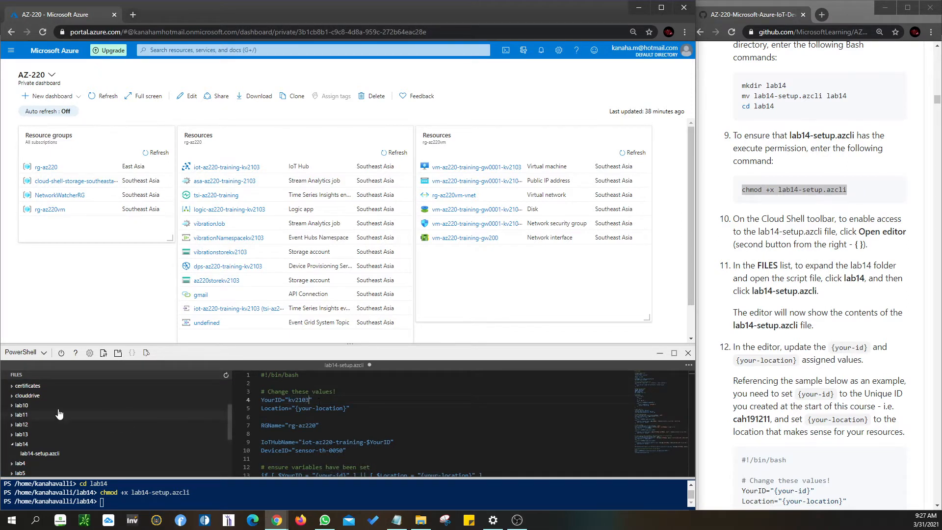
- Copy the region southeastasia from the IoT_Reference notes and set it as the Location value in lab14-setup.azcli
click(396, 520)
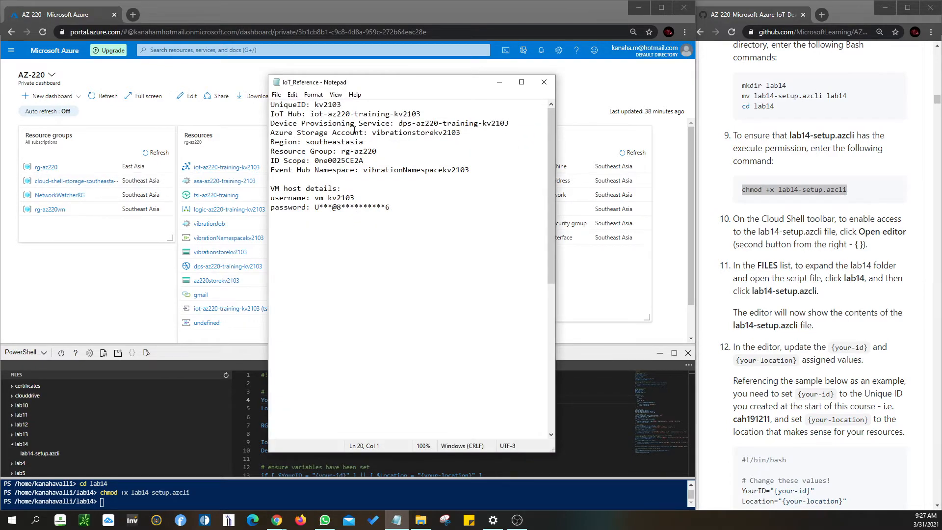
drag(363, 142, 305, 142)
key(ctrl+c)
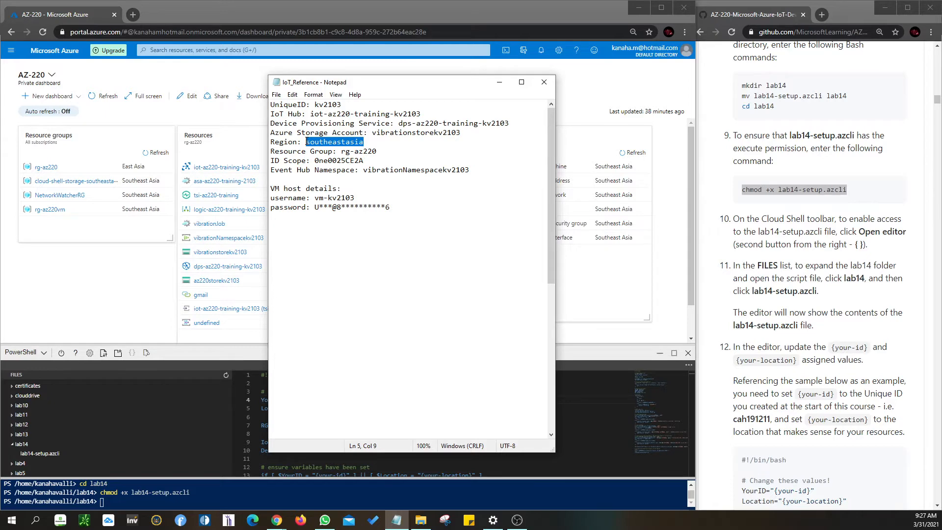
click(499, 82)
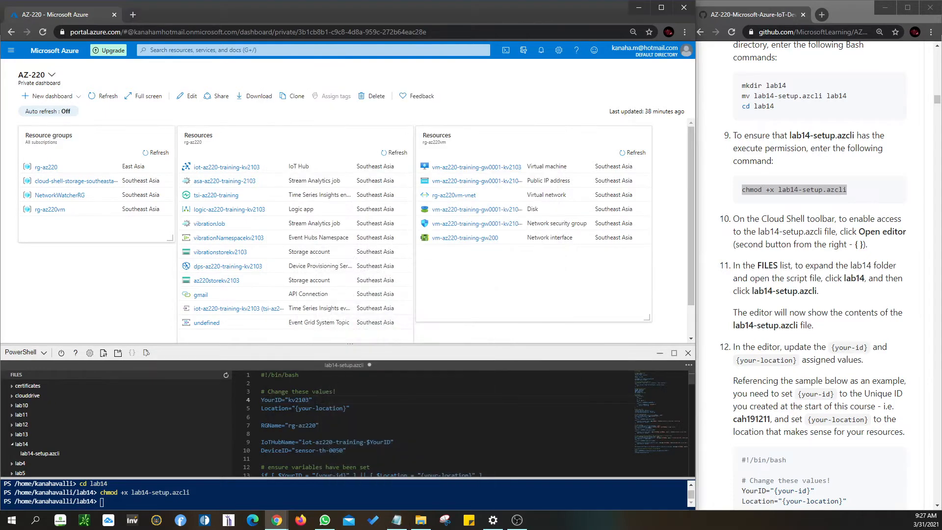
drag(294, 408, 344, 408)
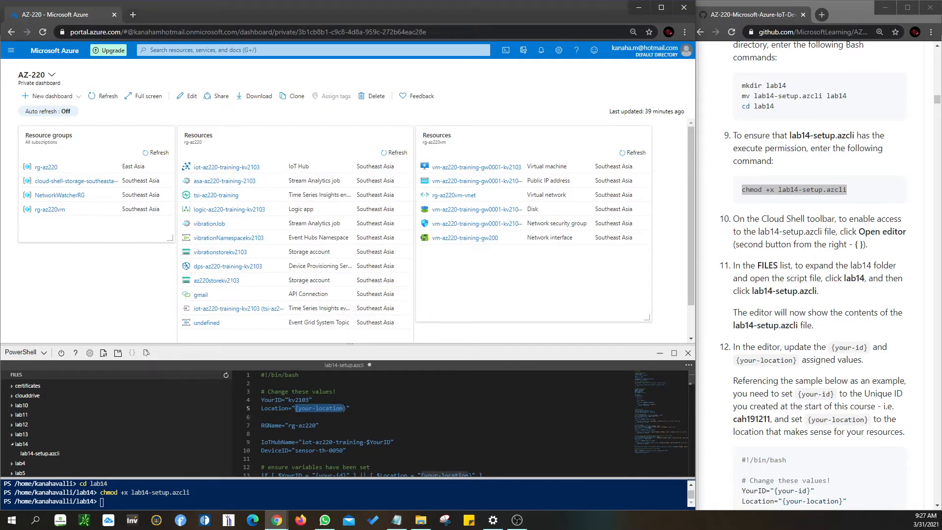
key(ctrl+v)
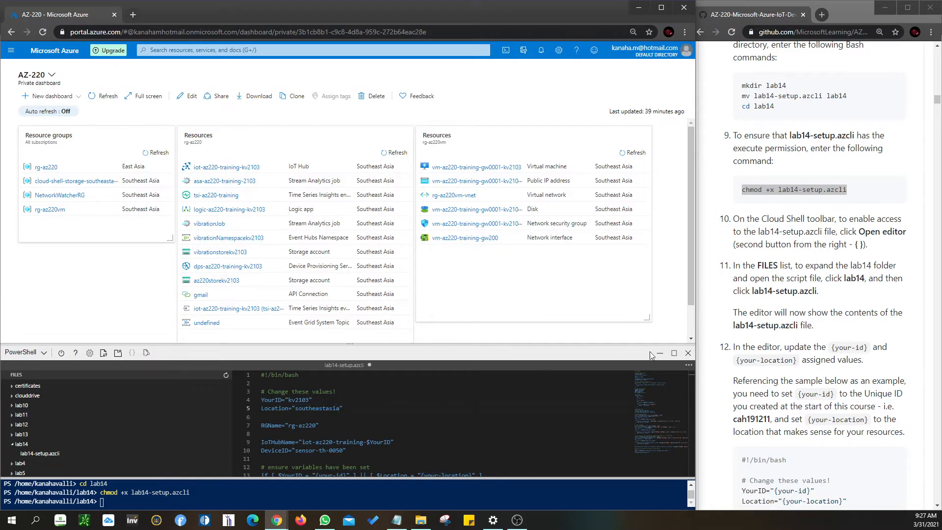
- Save the edited lab14-setup.azcli script and close the Cloud Shell editor
click(688, 365)
click(619, 379)
click(686, 366)
click(633, 396)
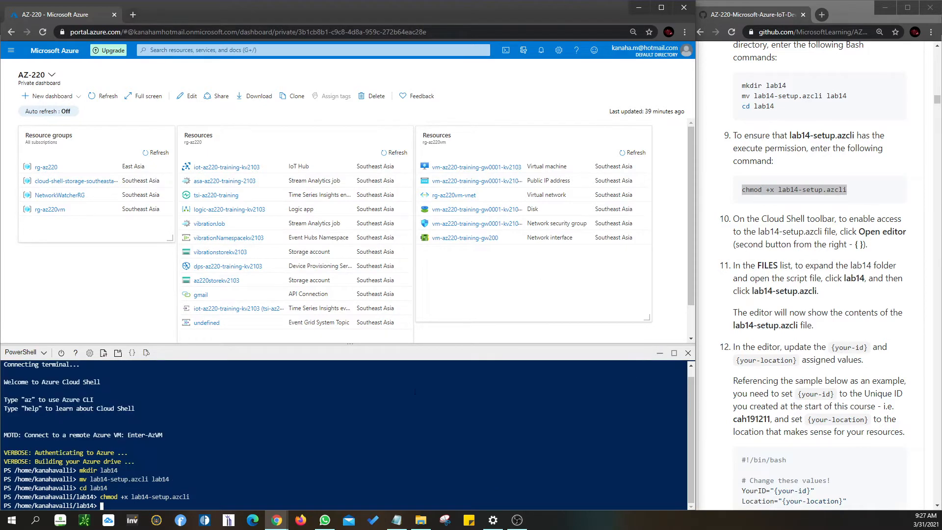
- Copy the step 14 command ./lab14-setup.azcli from the instructions and run it in Cloud Shell
scroll(803, 345, down, 9)
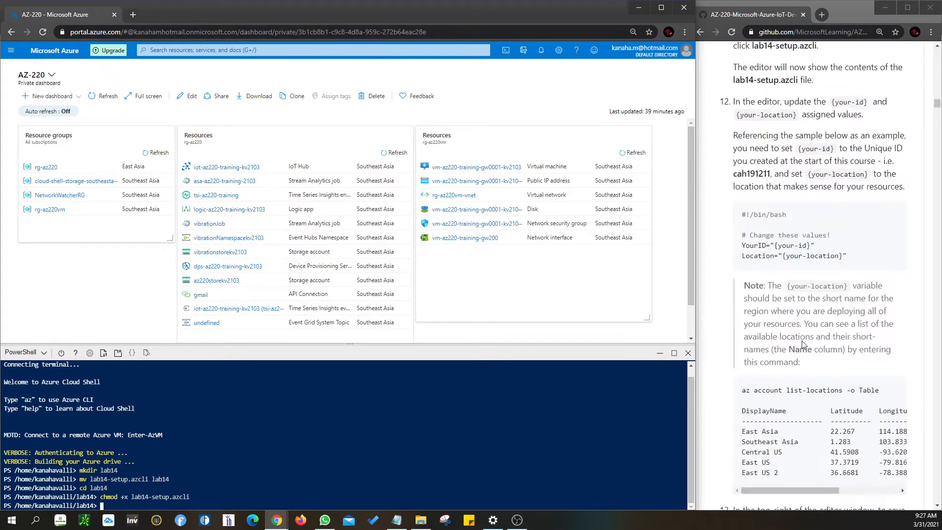
scroll(803, 345, down, 4)
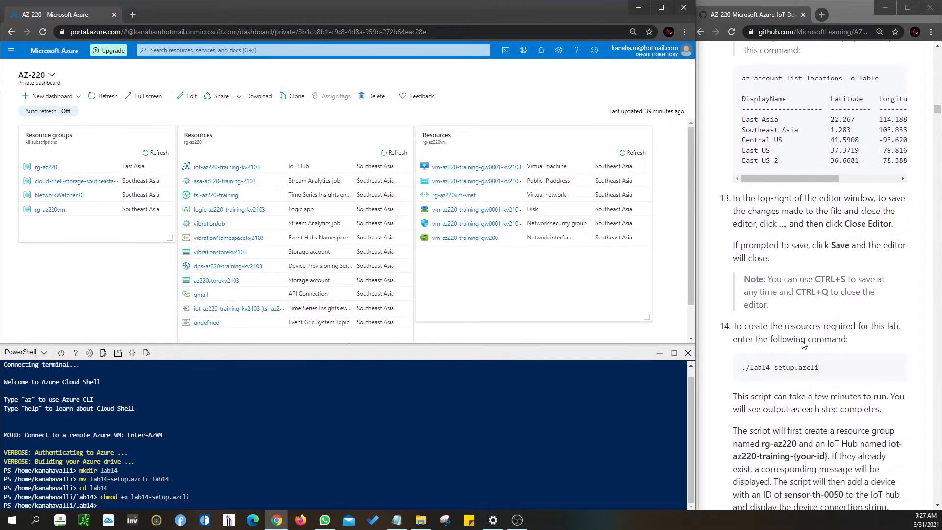
drag(821, 290, 744, 290)
key(ctrl+c)
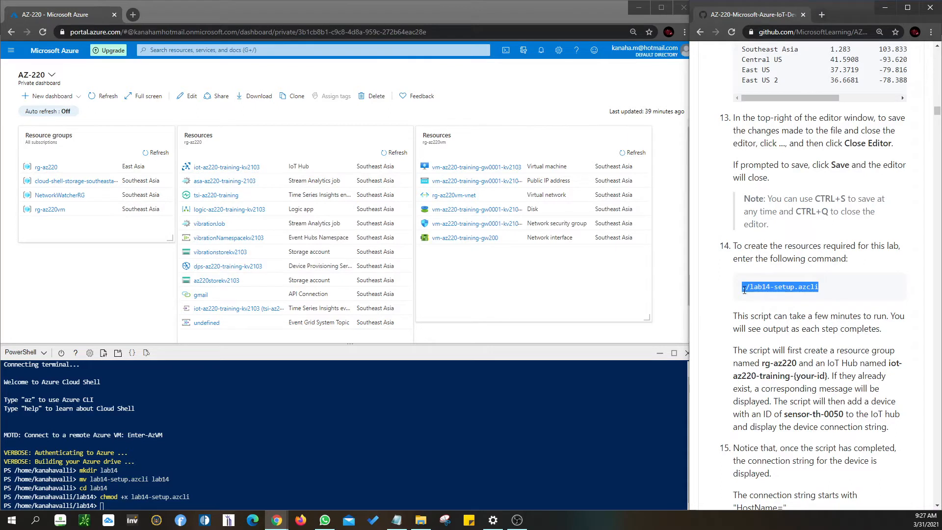
right_click(108, 505)
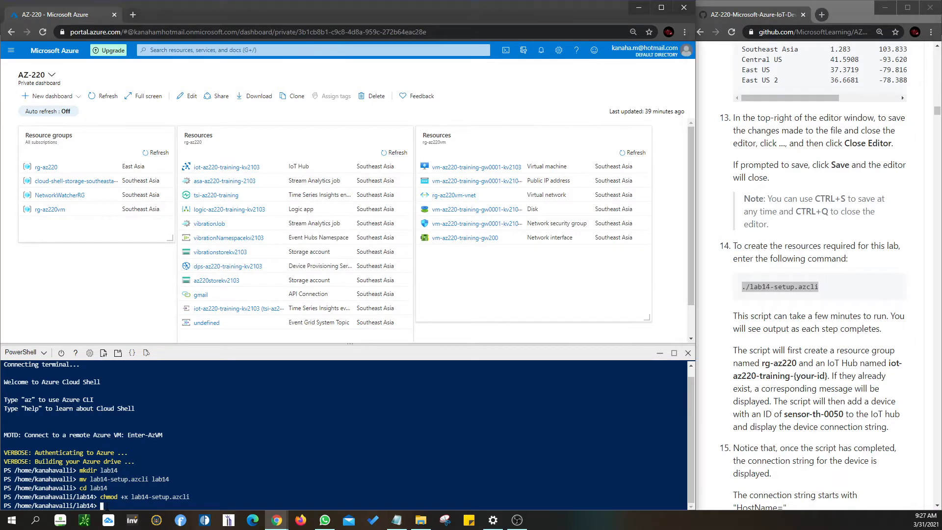
click(127, 432)
key(Return)
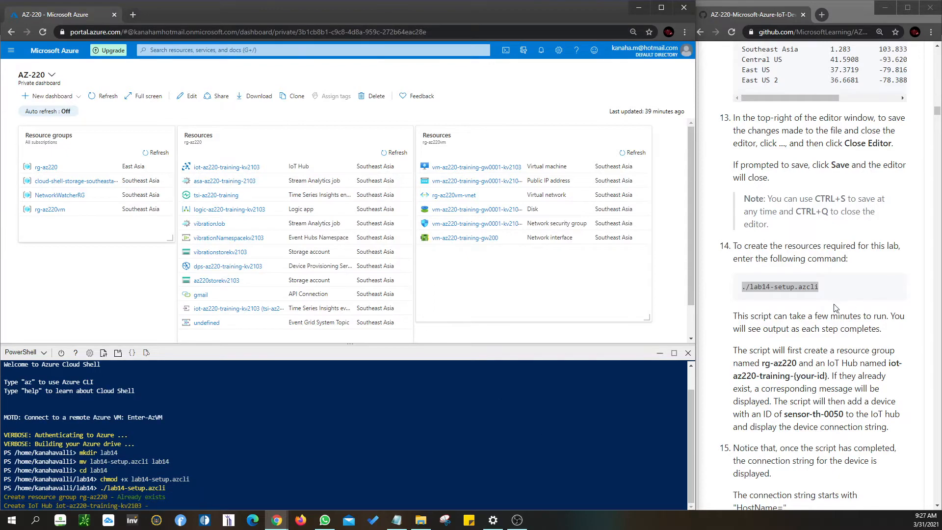
- Review the lab instructions through step 16 and examine the setup script's output for the resource group, IoT hub and device
scroll(835, 308, up, 15)
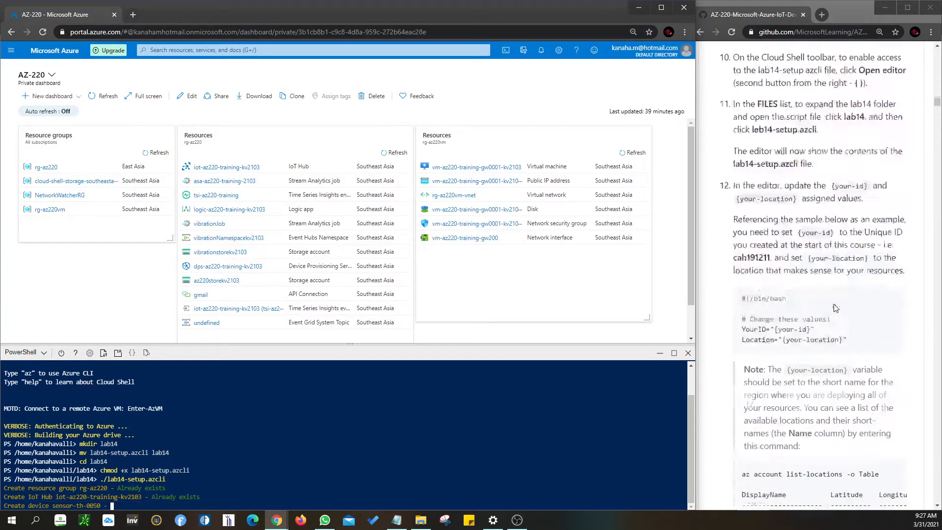
scroll(835, 308, up, 10)
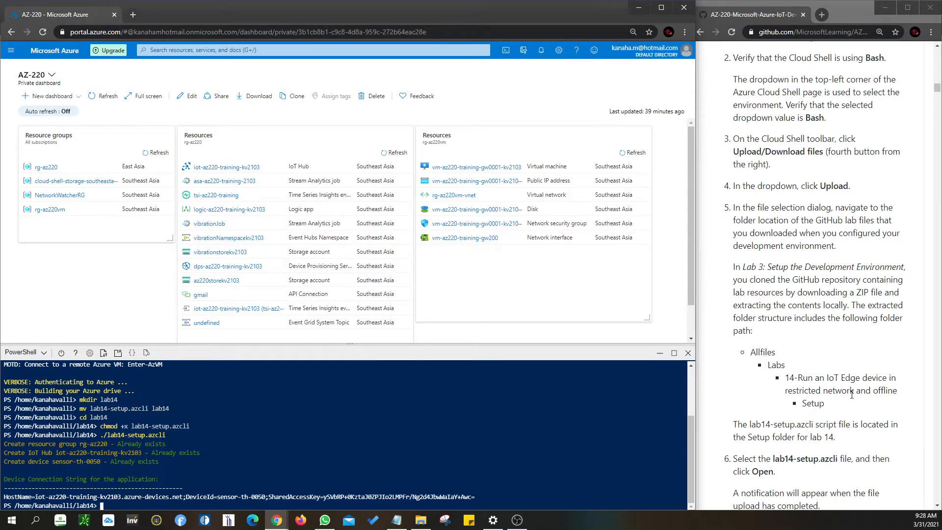
scroll(852, 395, down, 1)
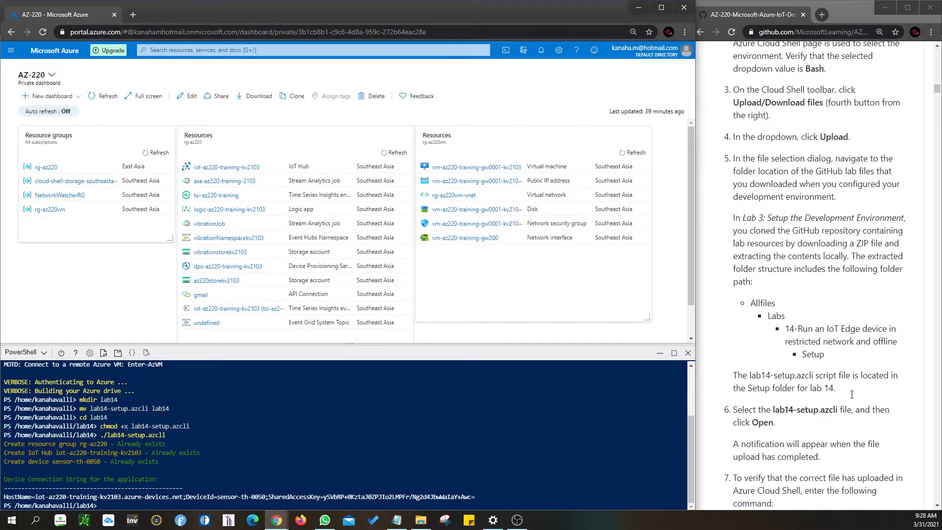
scroll(851, 395, up, 4)
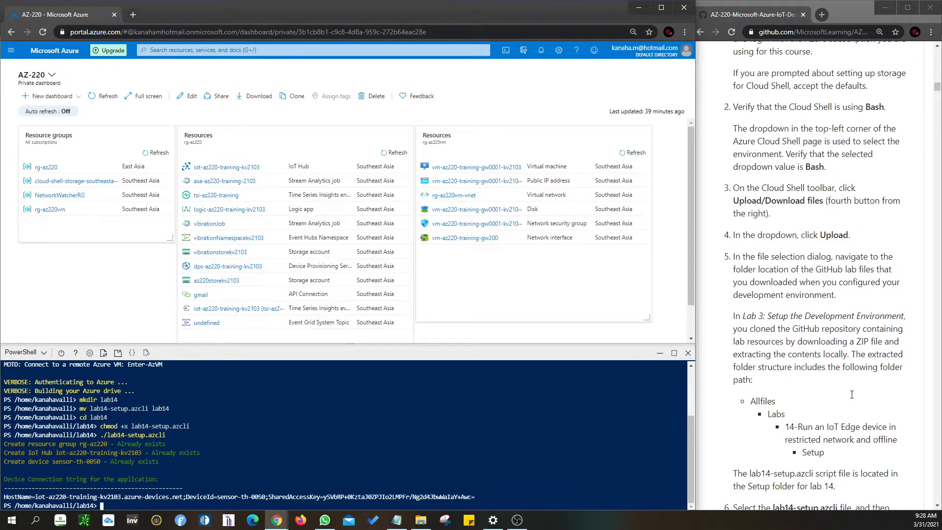
scroll(851, 394, down, 20)
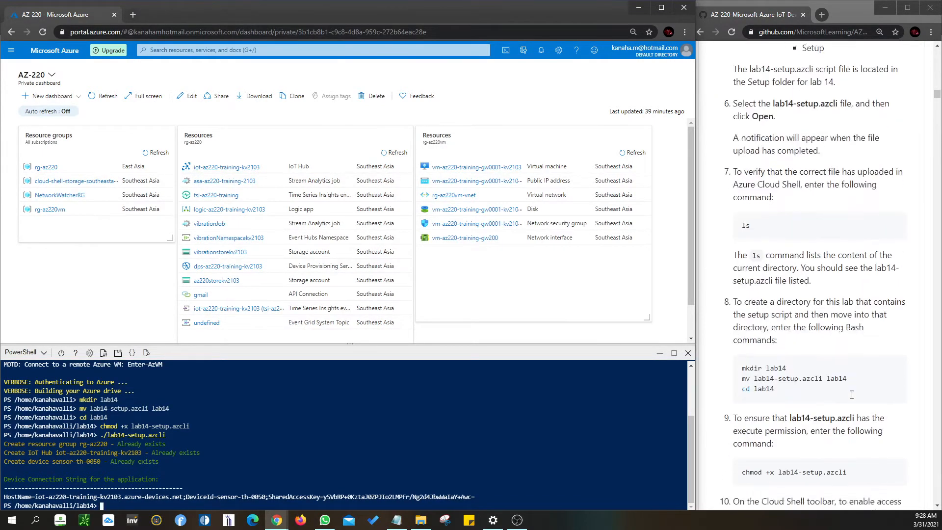
scroll(851, 395, down, 8)
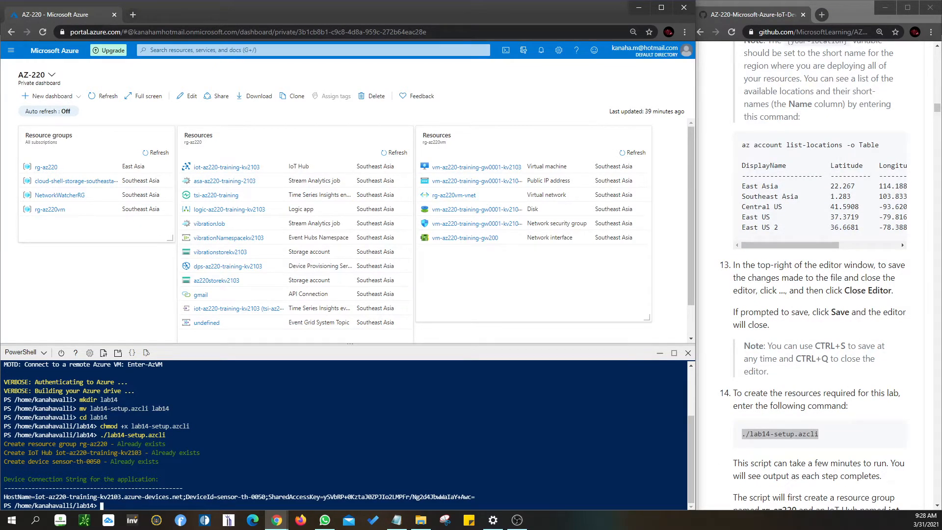
drag(59, 443, 77, 460)
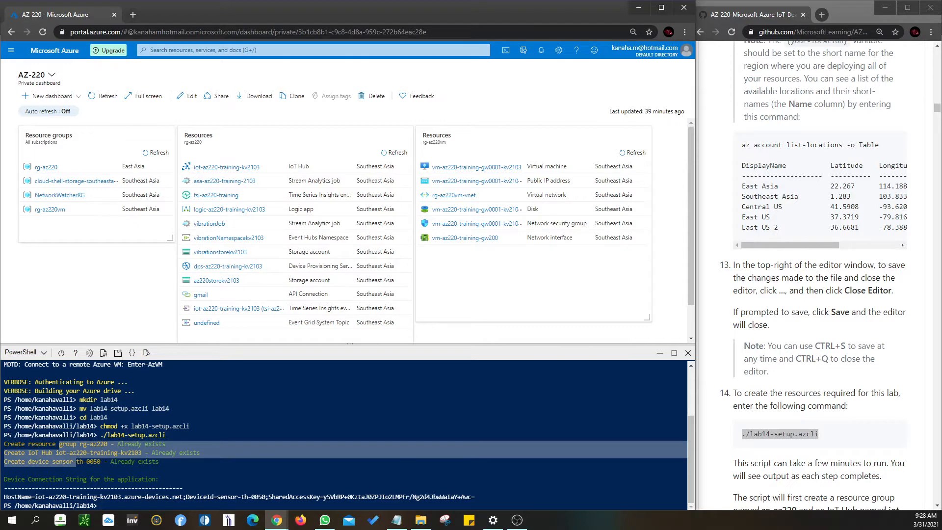
click(192, 476)
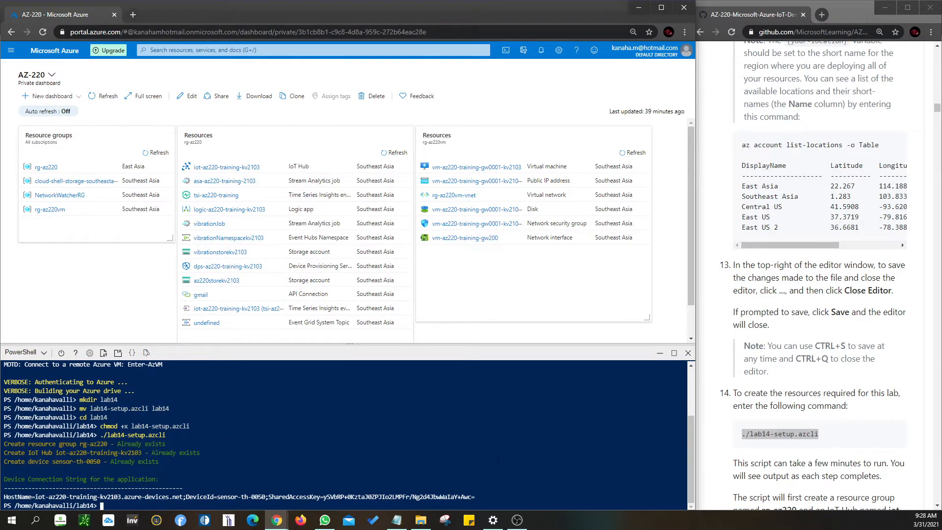
scroll(866, 340, down, 9)
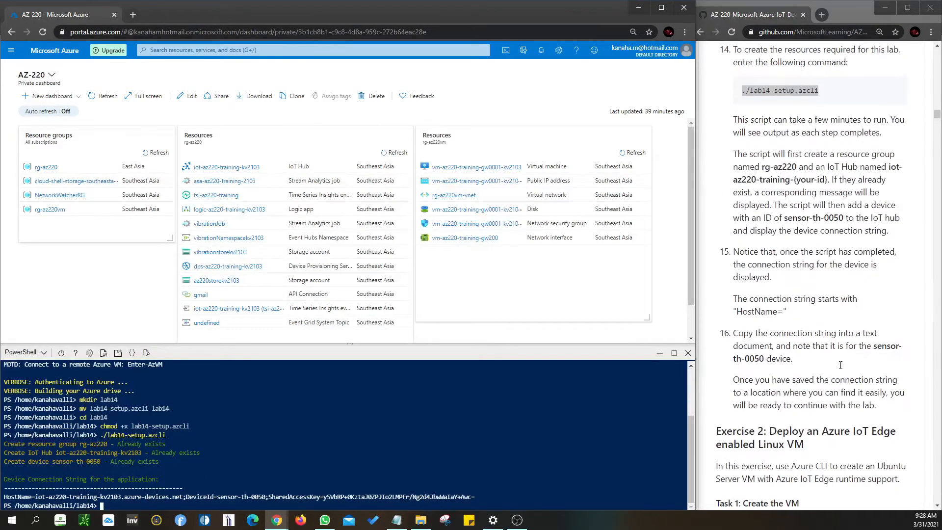
scroll(754, 276, up, 1)
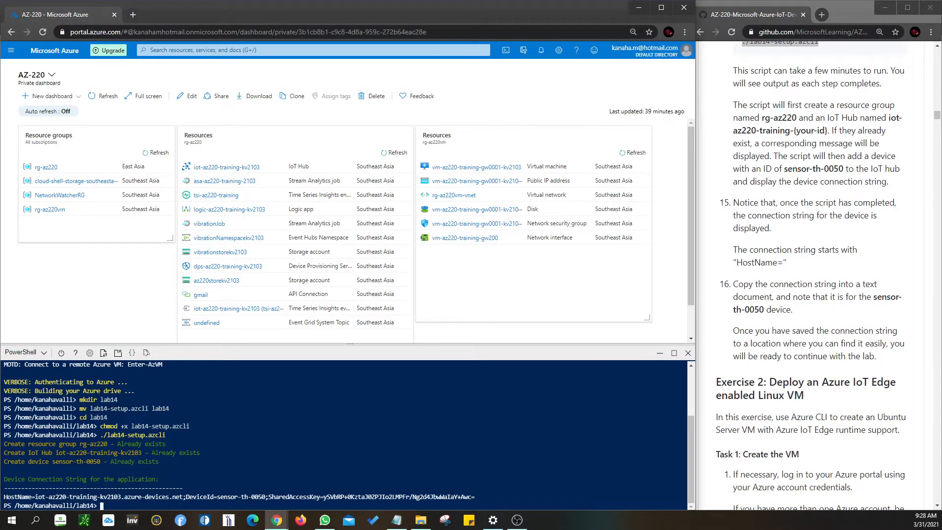
- Copy the device connection string from Cloud Shell into the IoT_Reference notes under the lines "Lab14:" and "Strong connection:", and save the file
drag(5, 496, 475, 497)
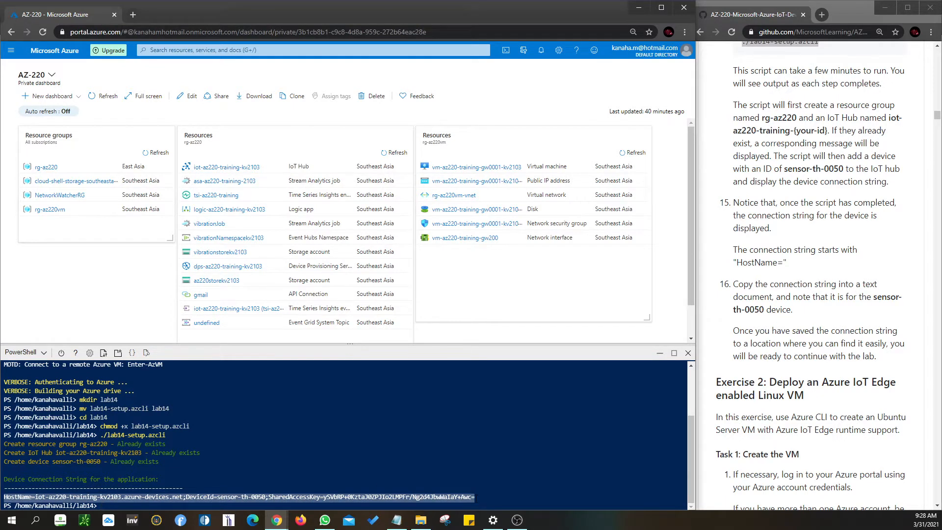
key(ctrl+c)
click(397, 522)
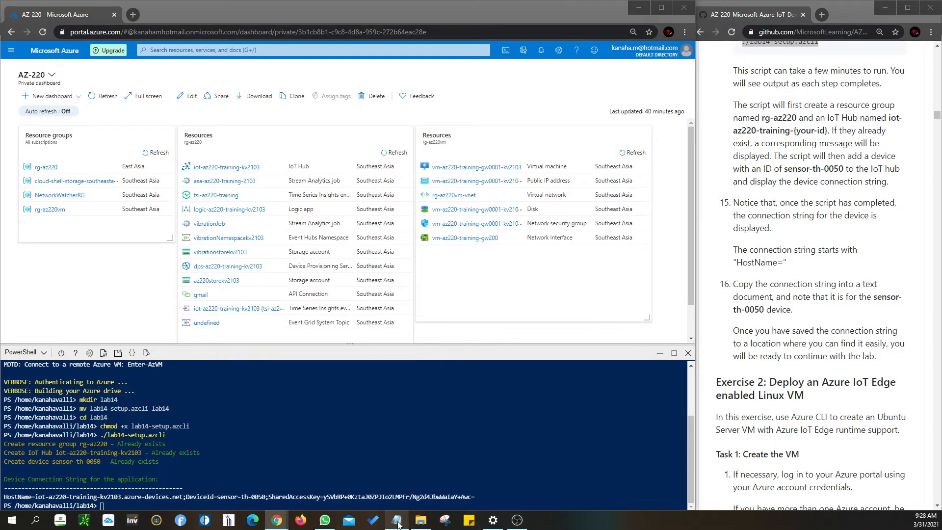
click(291, 249)
text(La)
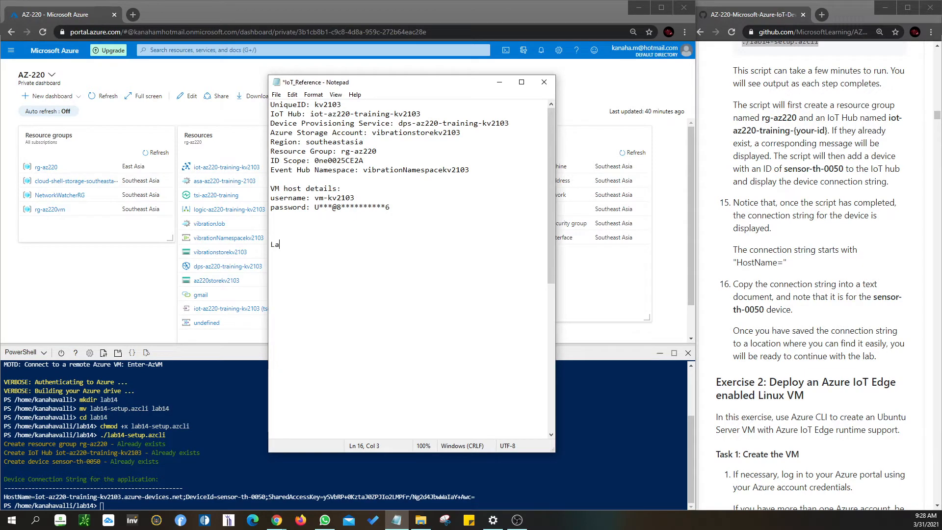
text(b14: Strong connection:)
key(Return)
key(ctrl+v)
key(ctrl+s)
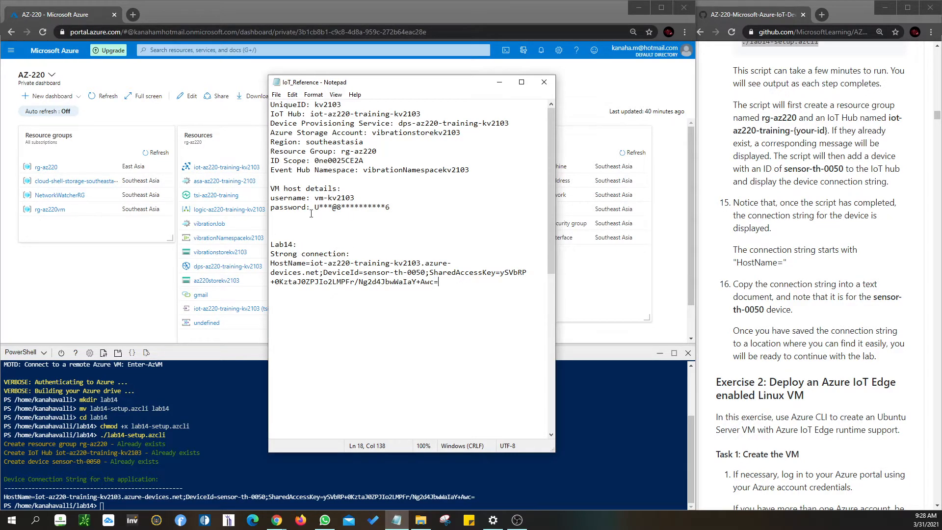
scroll(474, 397, down, 4)
scroll(333, 378, up, 3)
click(500, 81)
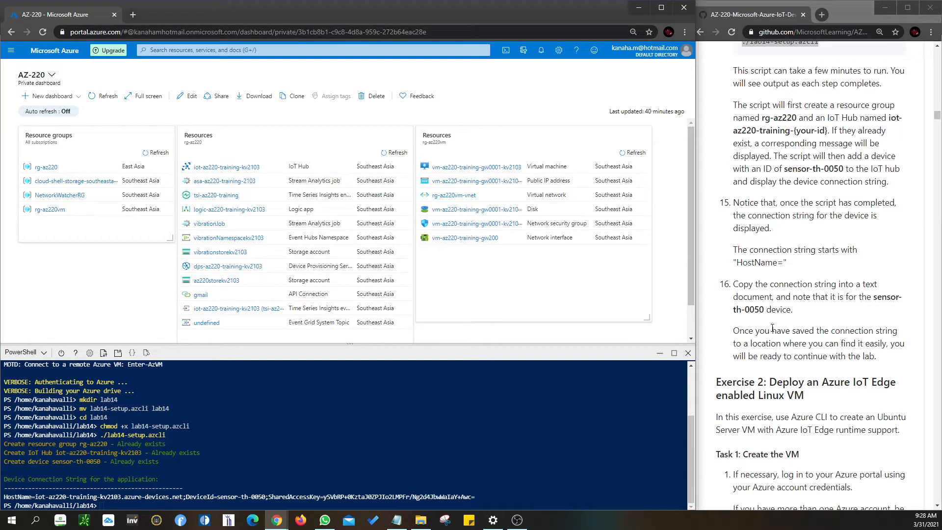
- Copy the device ID sensor-th-0050 from step 16 and add it to the "Strong connection:" heading in the IoT_Reference notes
drag(764, 309, 874, 300)
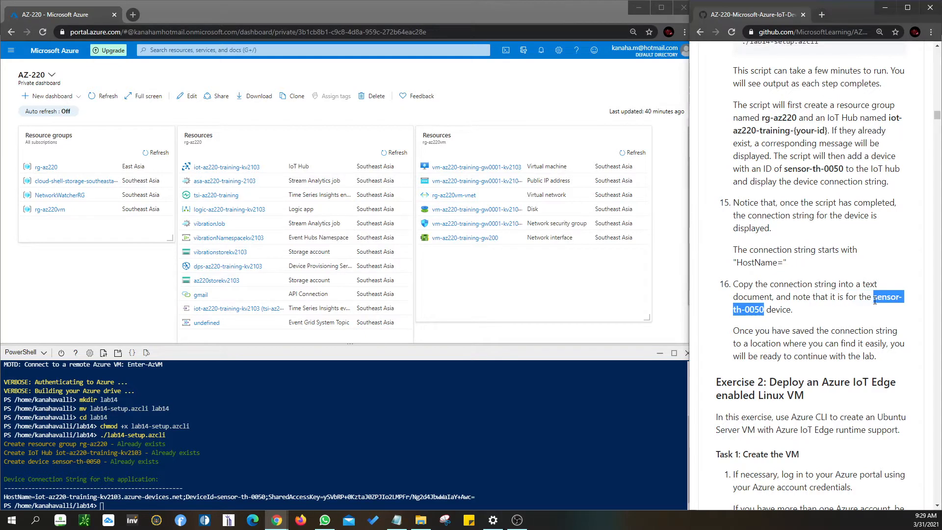
click(362, 510)
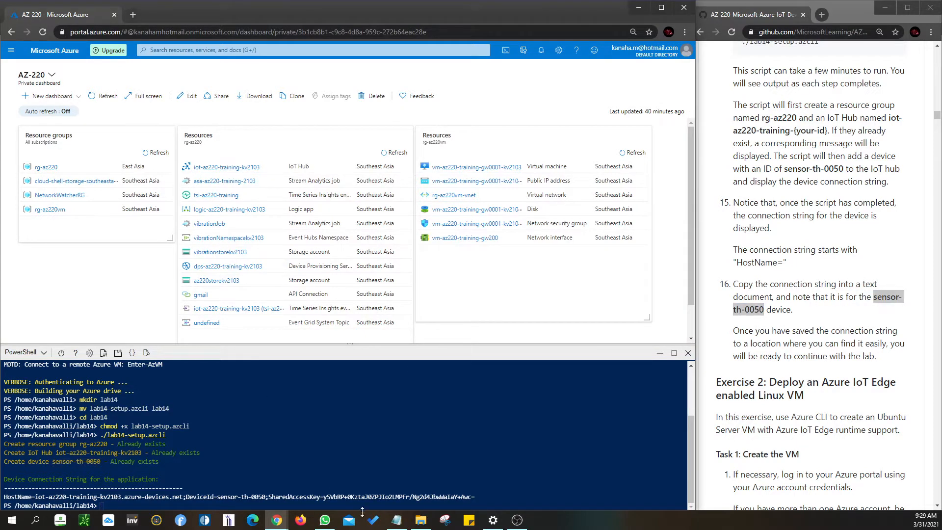
click(397, 520)
key(Return)
key(ctrl+v)
key(ctrl+z)
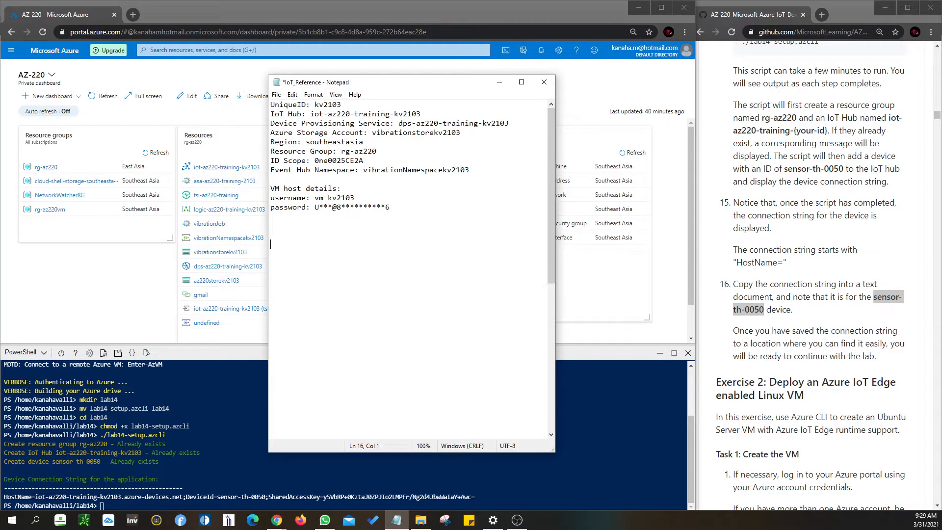
key(ctrl+z)
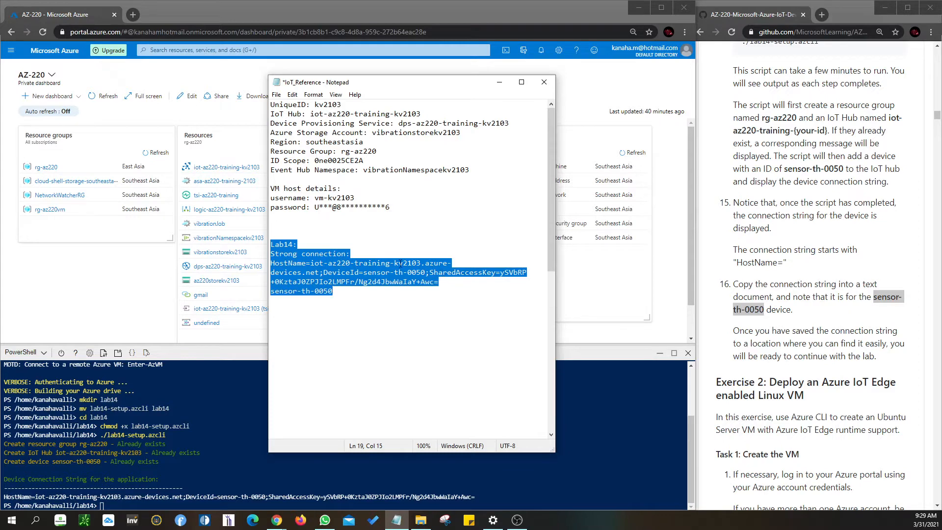
click(375, 249)
key(ctrl+v)
- Delete the extra sensor-th-0050 line below the connection string and save the IoT_Reference notes
click(338, 299)
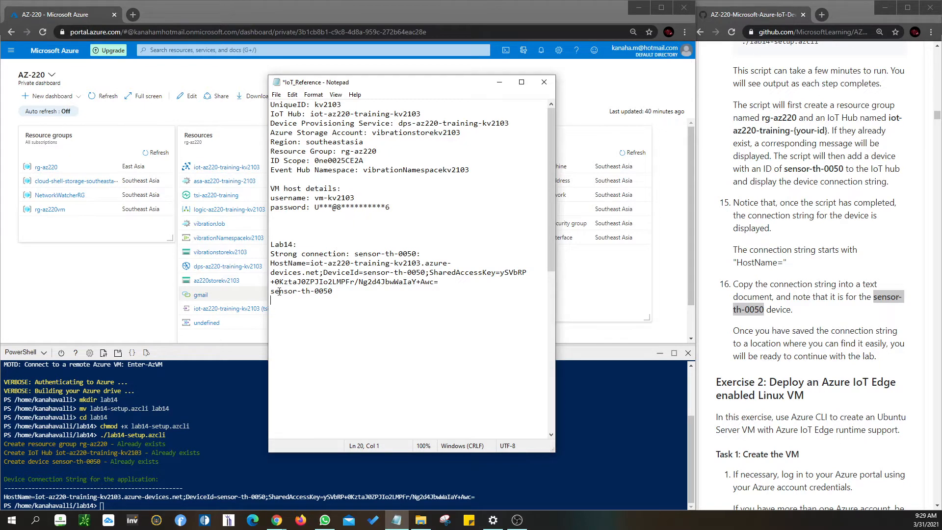
shift+click(271, 291)
key(Delete)
key(ctrl+s)
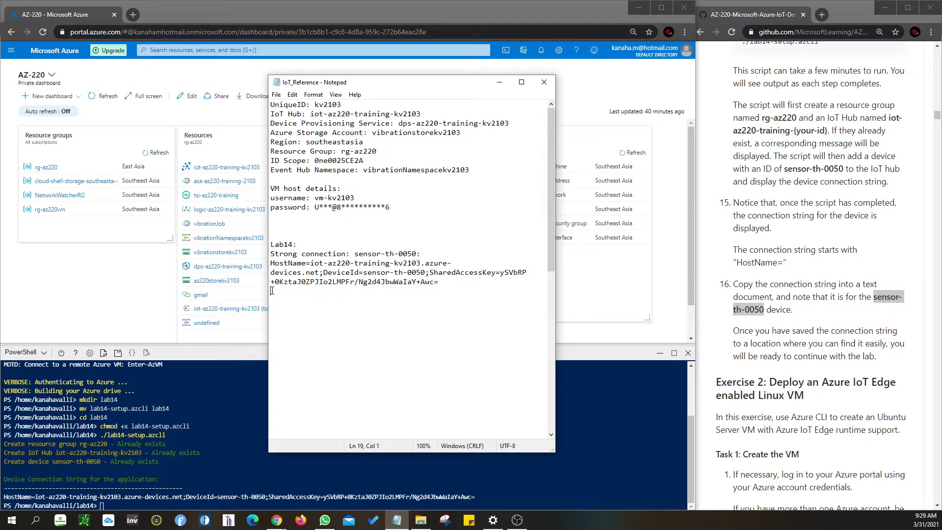
- Copy the az group create command from Exercise 2, Task 1, step 4 into the IoT_Reference notes below the connection string
click(496, 87)
scroll(783, 321, down, 5)
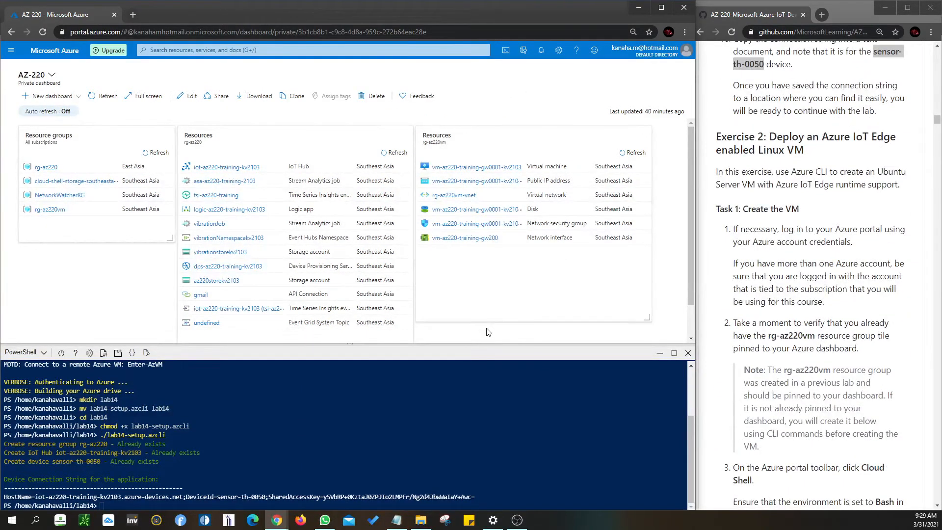
scroll(863, 252, down, 1)
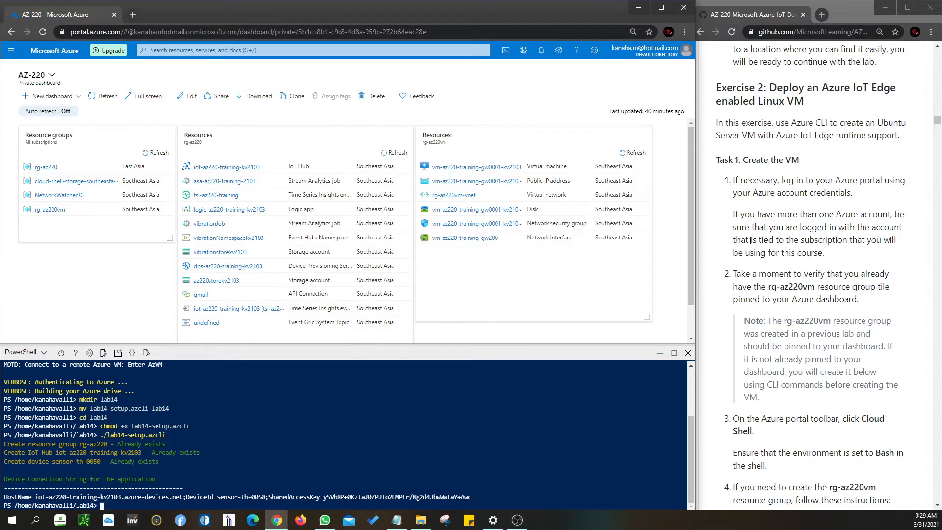
scroll(795, 263, down, 1)
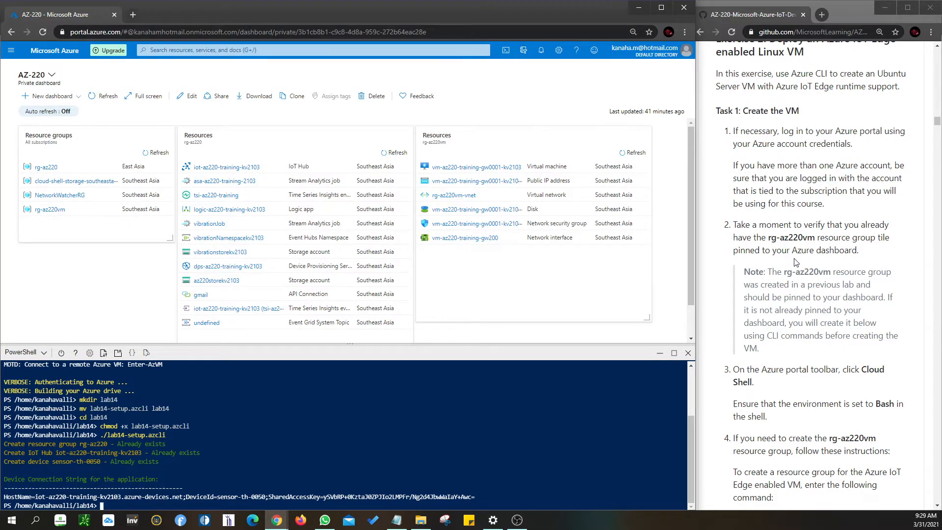
scroll(795, 262, down, 2)
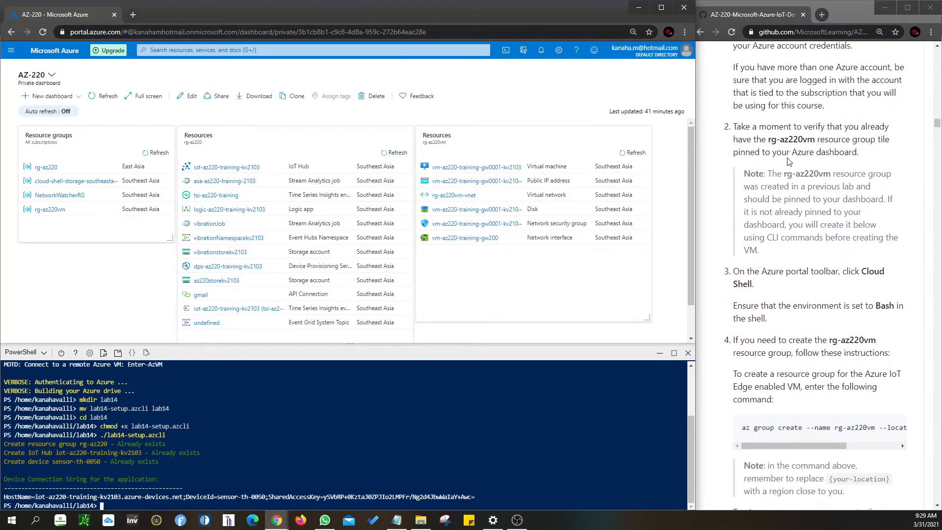
scroll(789, 162, down, 4)
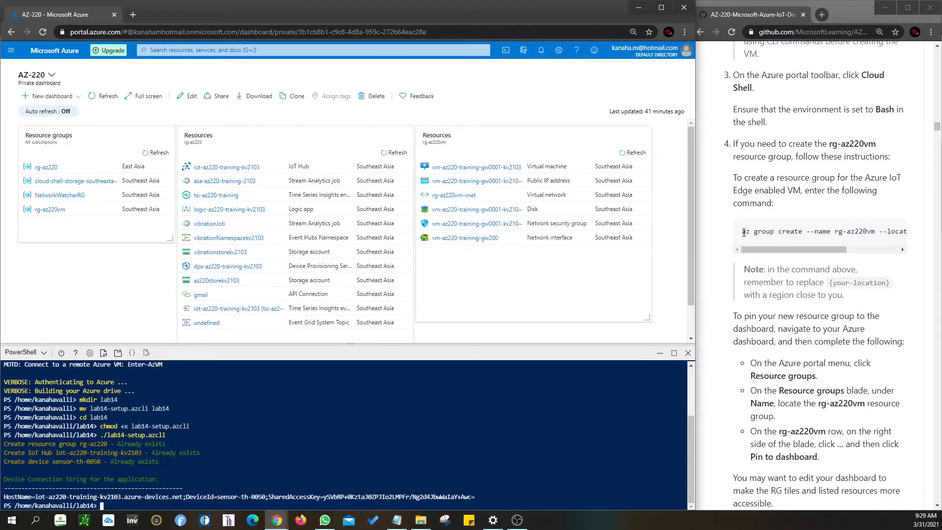
click(743, 232)
drag(744, 232, 927, 233)
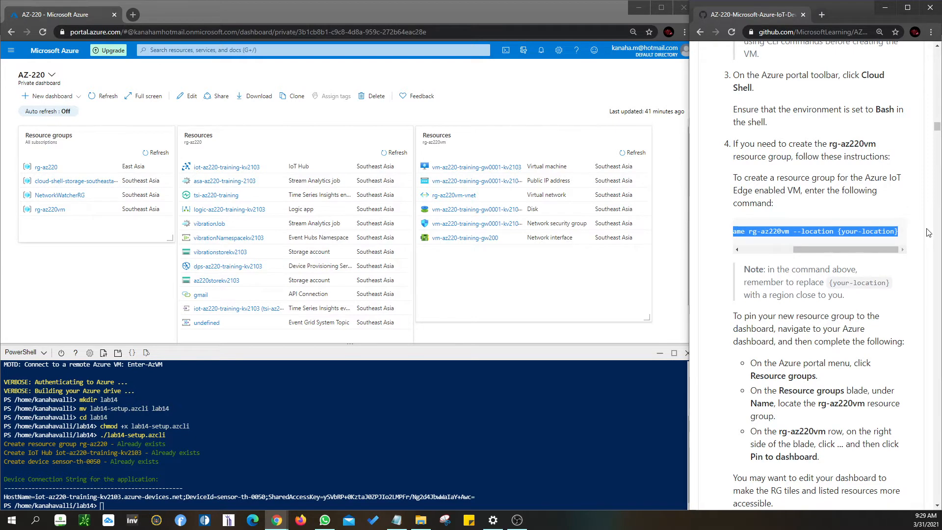
click(396, 520)
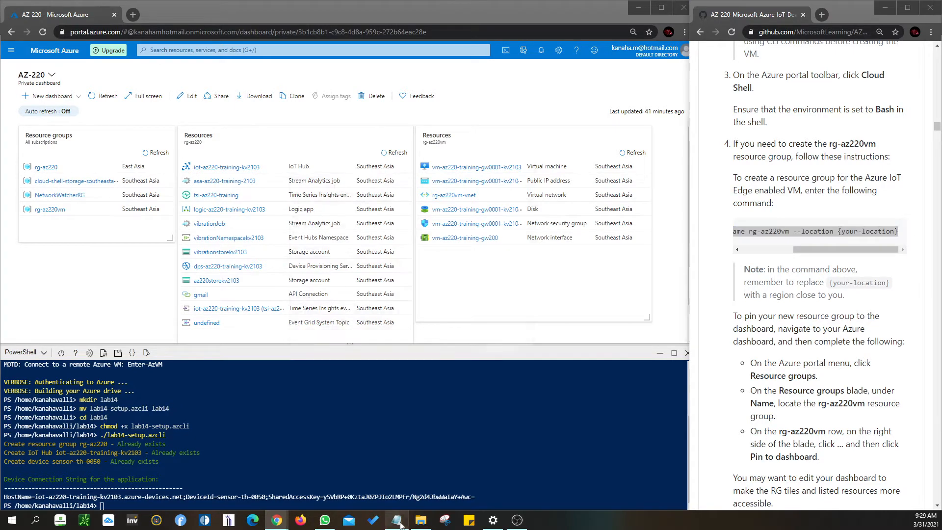
key(Return)
key(ctrl+v)
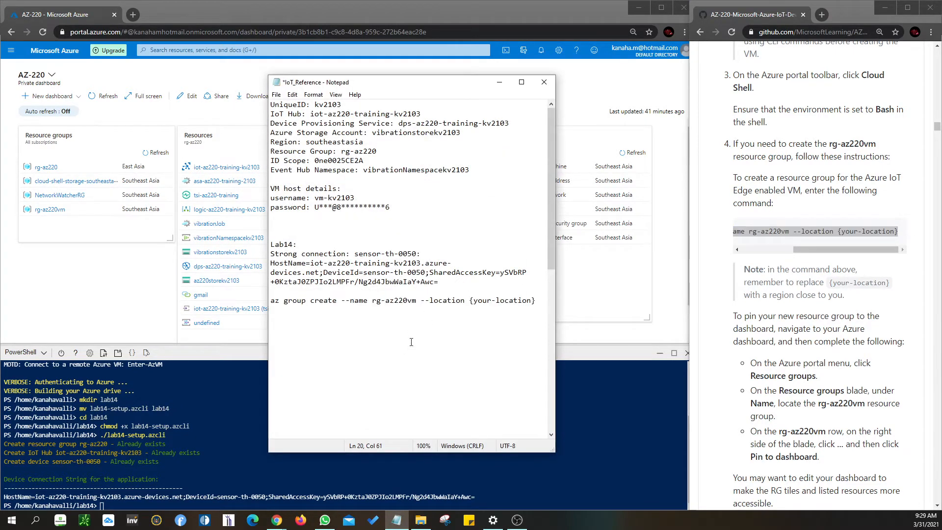
- Replace the {your-location} placeholder in the noted command with the region southeastasia and copy the completed command
shift+click(470, 301)
drag(306, 142, 363, 142)
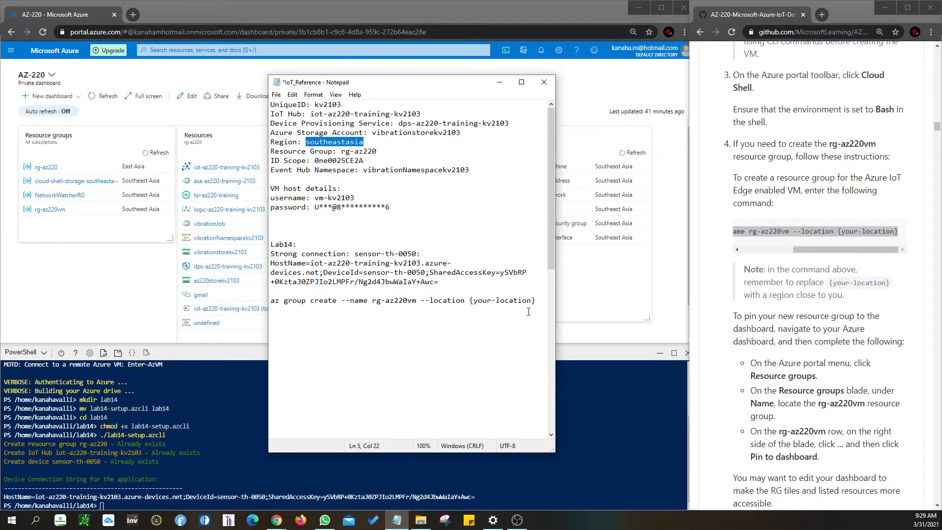
drag(536, 301, 466, 303)
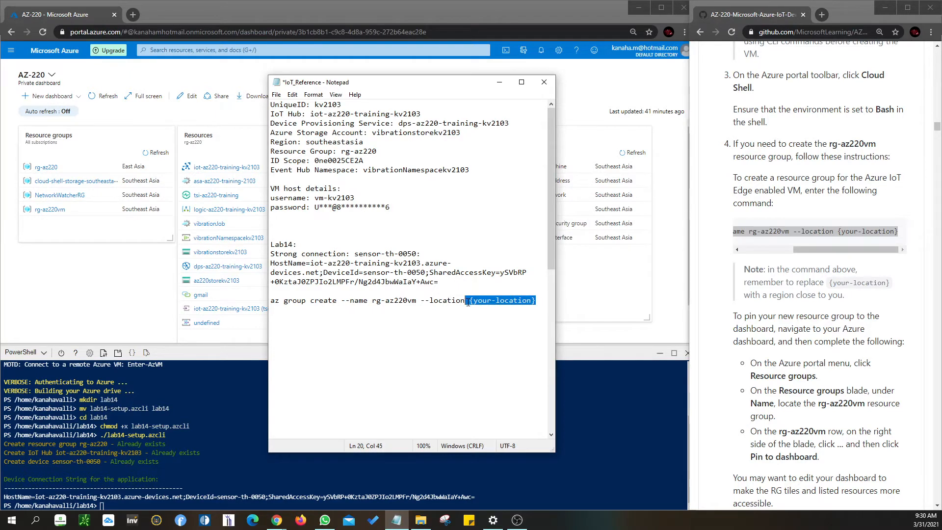
key(ctrl+v)
drag(527, 300, 270, 300)
key(ctrl+c)
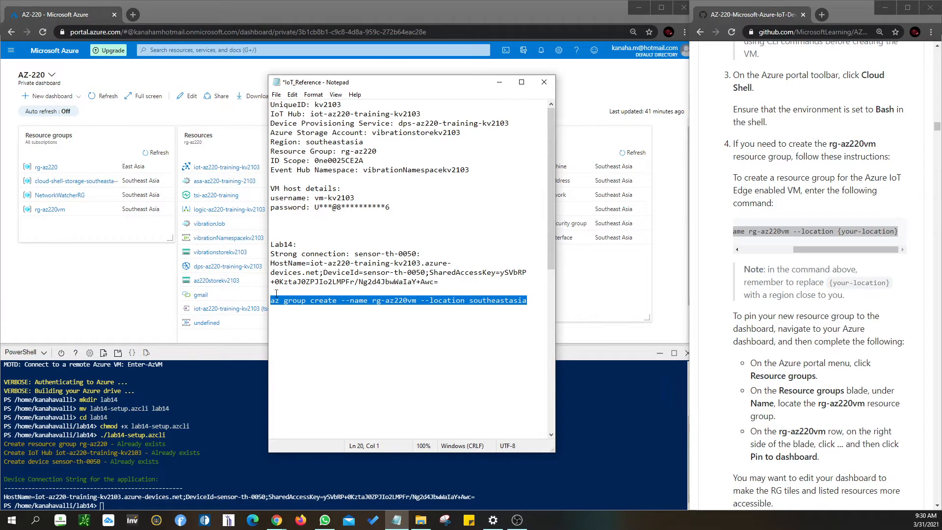
- Run az group create --name rg-az220vm --location southeastasia in Cloud Shell
click(498, 82)
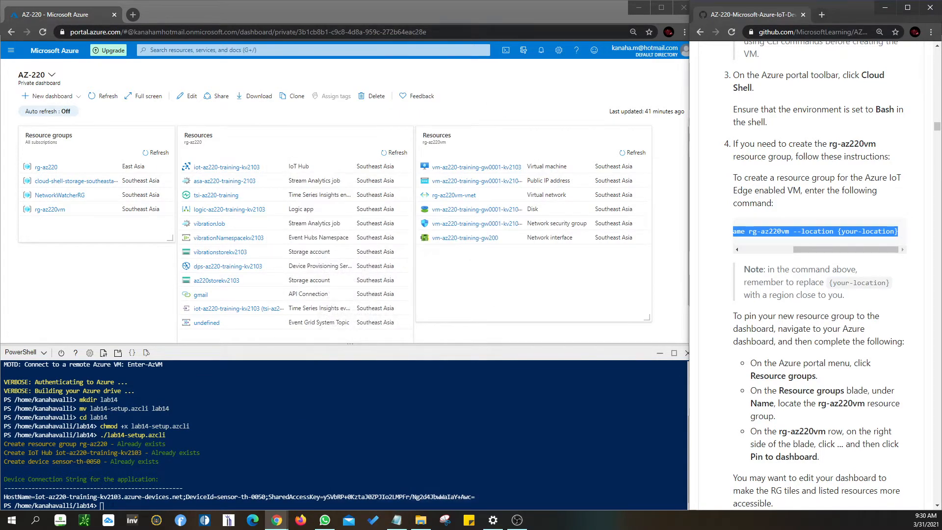
click(105, 509)
right_click(105, 508)
click(127, 428)
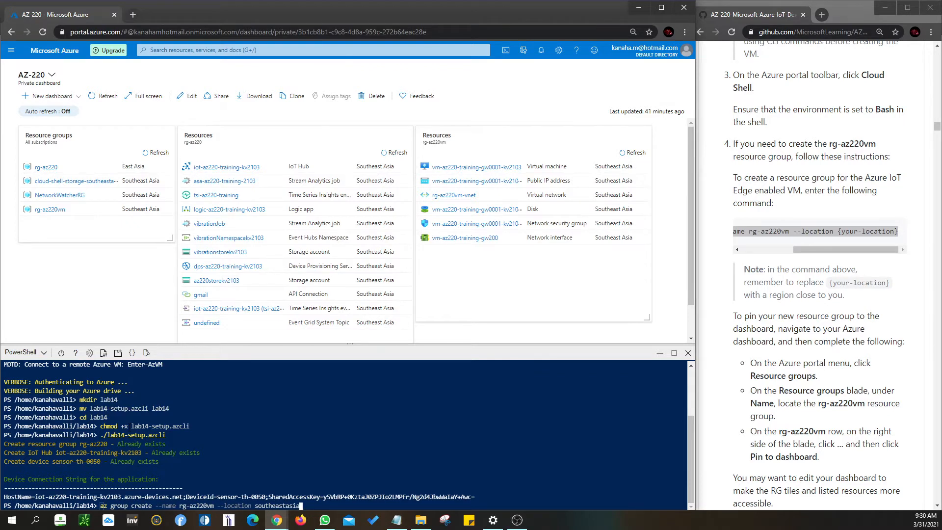
key(Return)
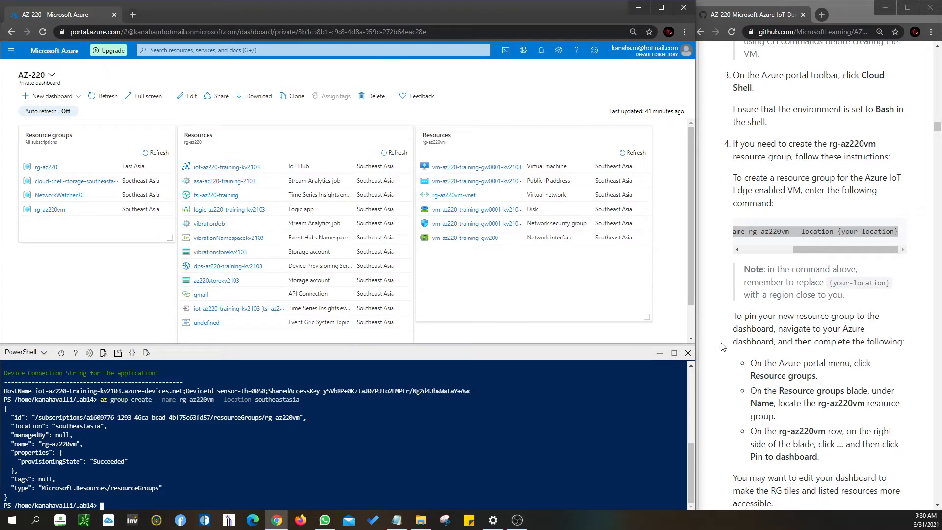
- Review the resource group and pinning instructions, refresh the AZ-220 dashboard, and check the rg-az220vm entries against the executed command
drag(813, 249, 726, 250)
scroll(786, 208, up, 2)
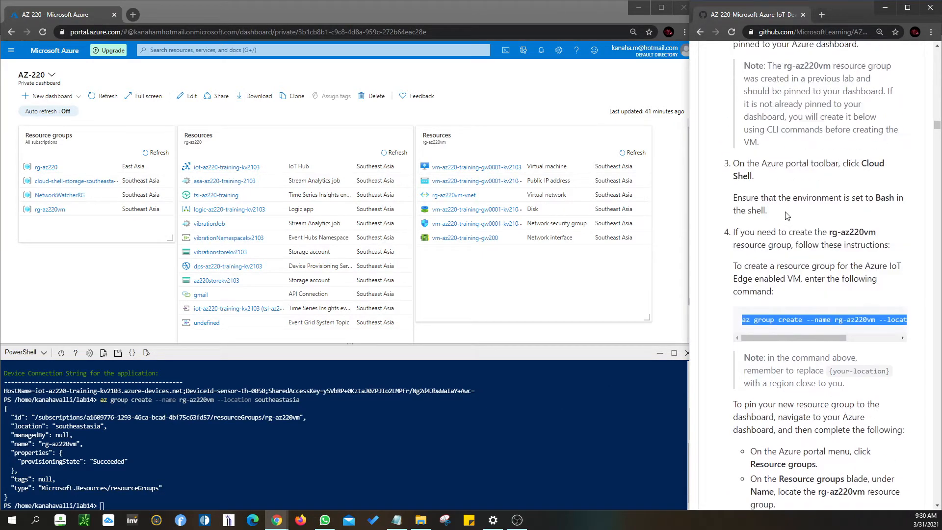
scroll(785, 211, down, 5)
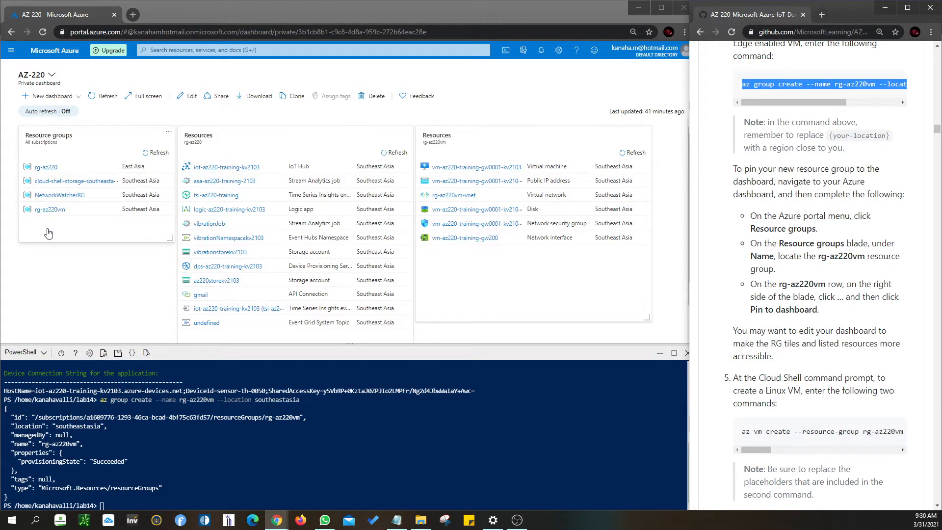
click(93, 98)
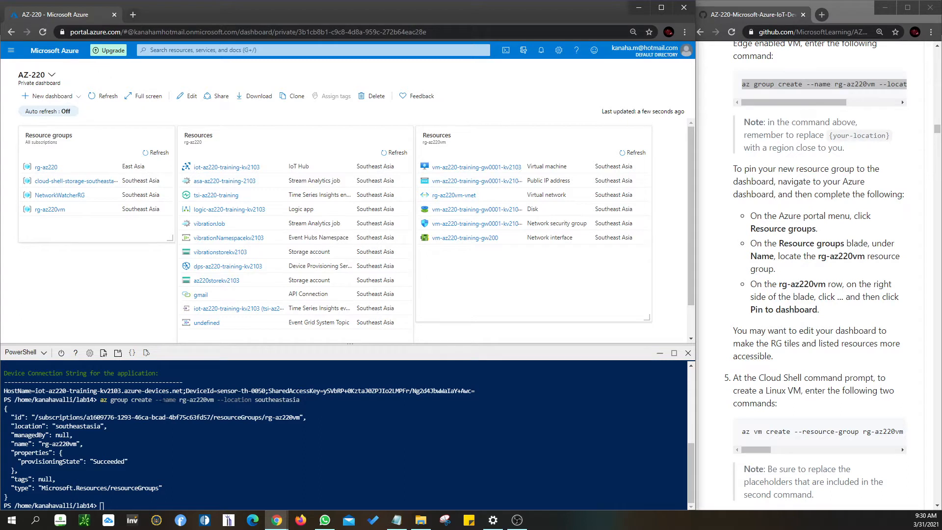
drag(101, 400, 300, 400)
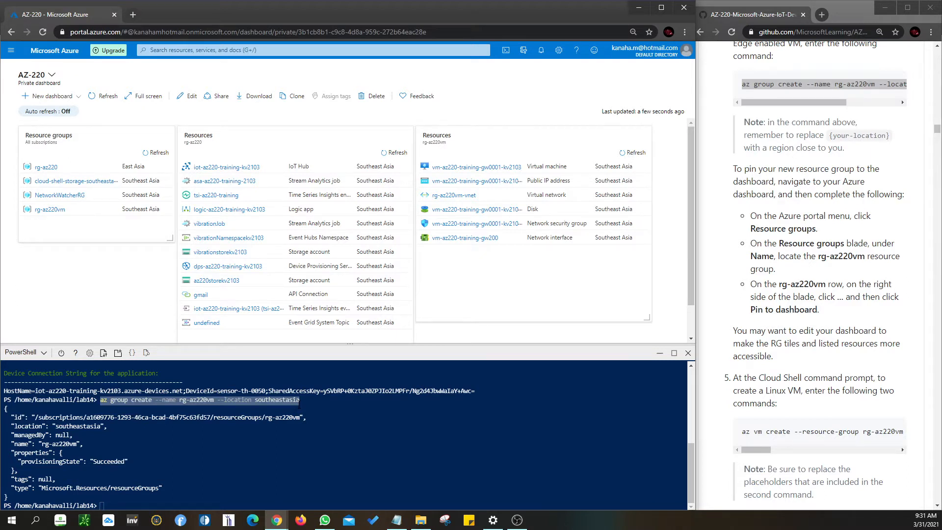
- Copy the full az vm create command from step 5 into the IoT_Reference notes, replacing the az group create line
click(865, 305)
scroll(856, 292, down, 2)
scroll(857, 292, down, 1)
scroll(857, 292, down, 1)
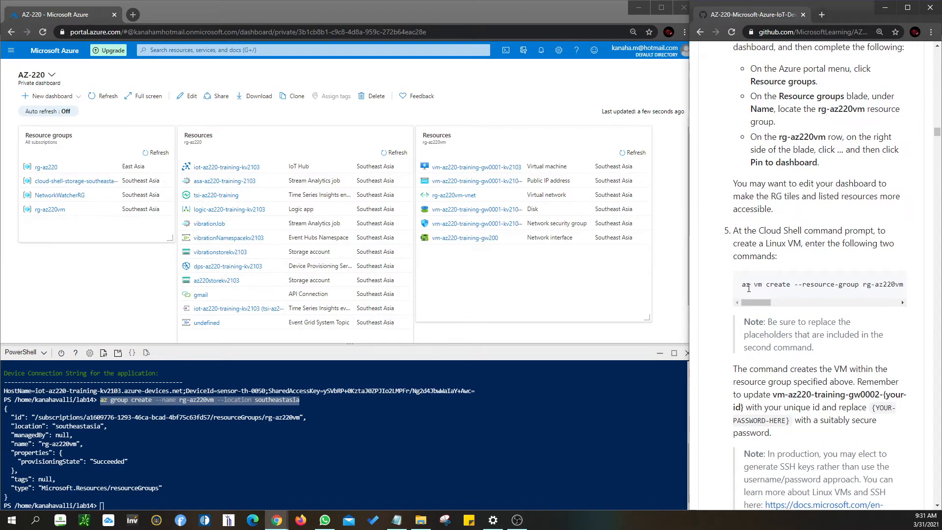
drag(749, 301, 887, 316)
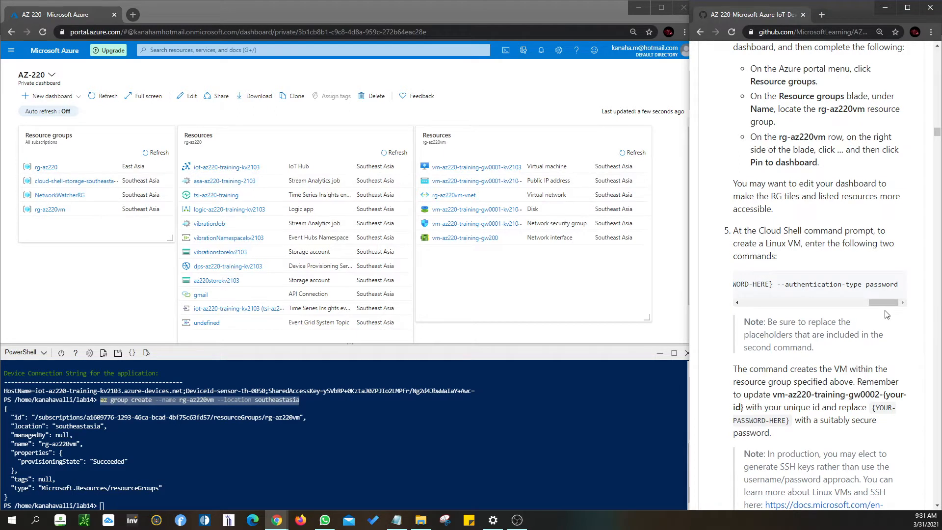
scroll(886, 314, down, 1)
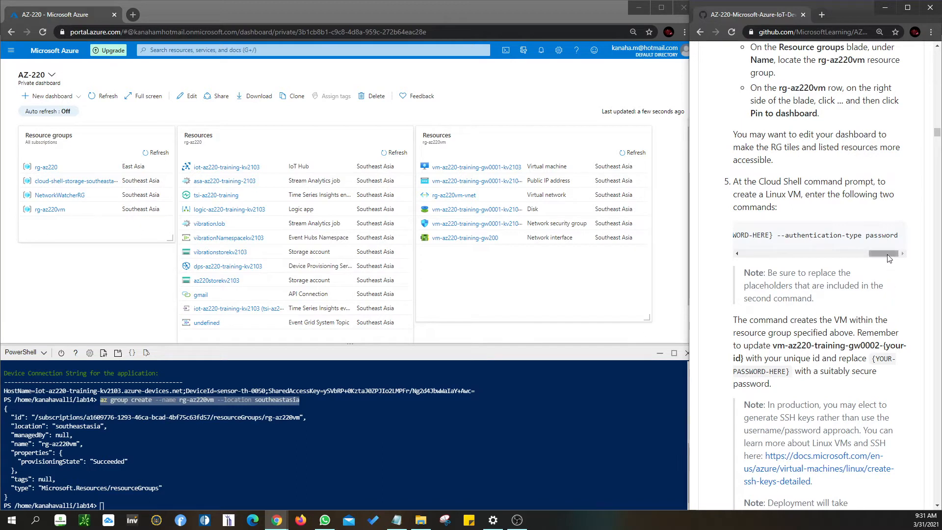
drag(889, 258, 941, 238)
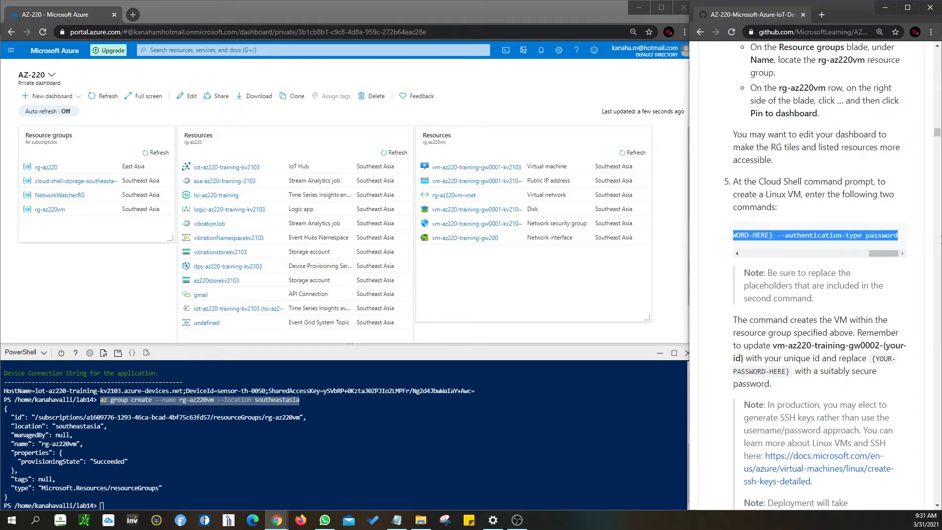
click(398, 521)
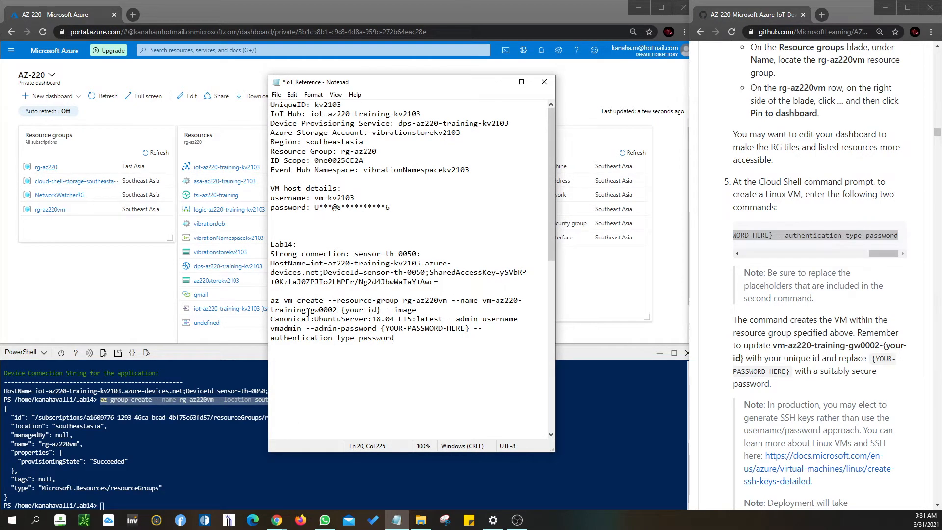
drag(342, 310, 382, 311)
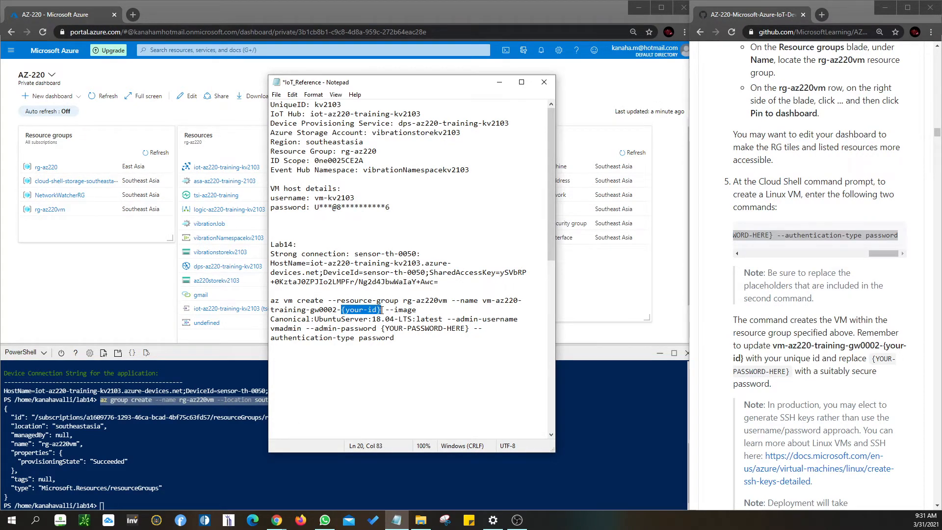
text(kv)
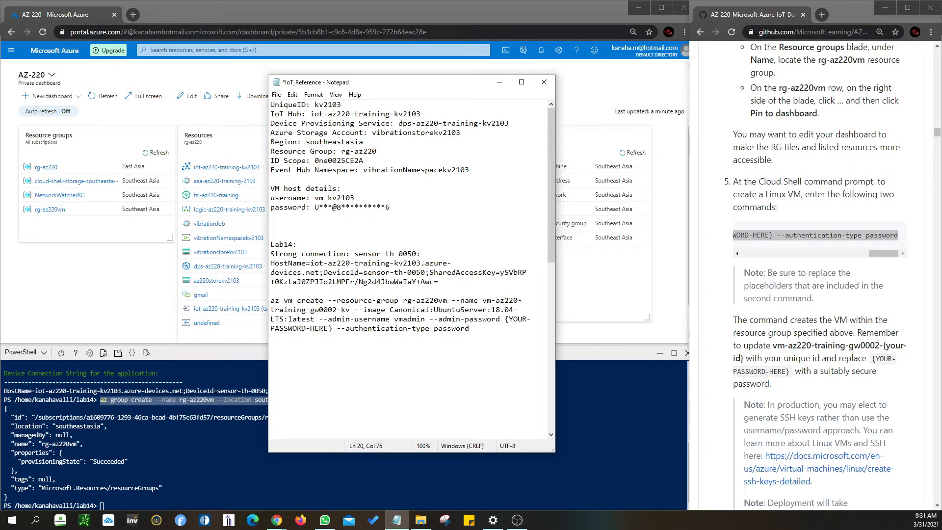
key(ctrl+z)
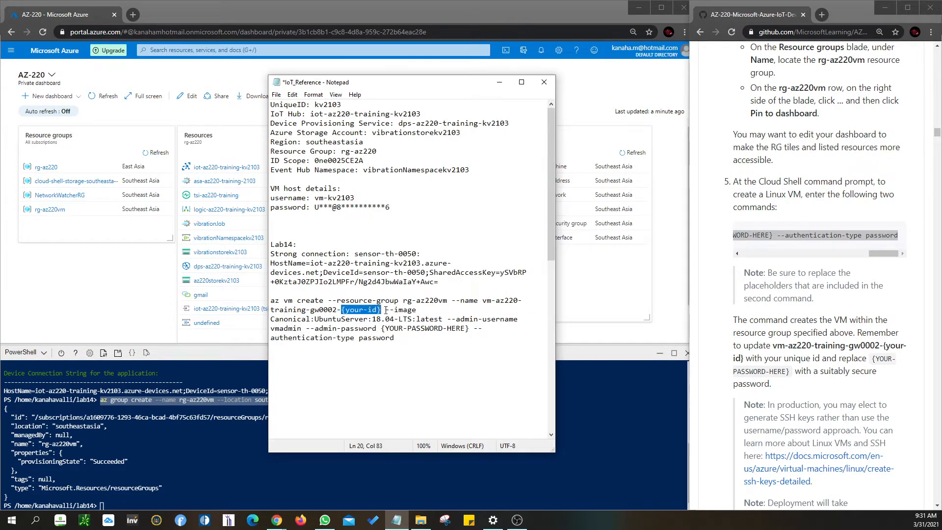
- Replace the {your-id} placeholder in the noted az vm create command with the VM host username vm-kv2103
click(829, 314)
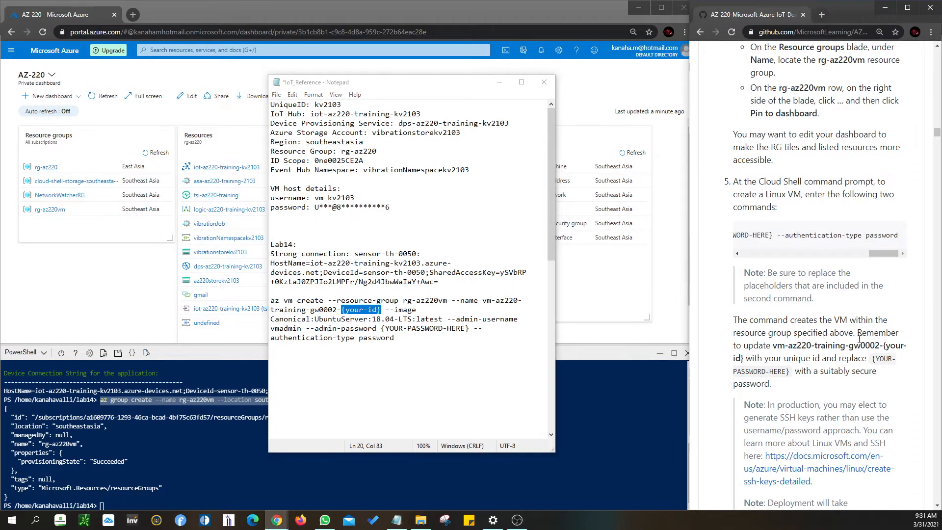
drag(315, 198, 355, 197)
key(ctrl+c)
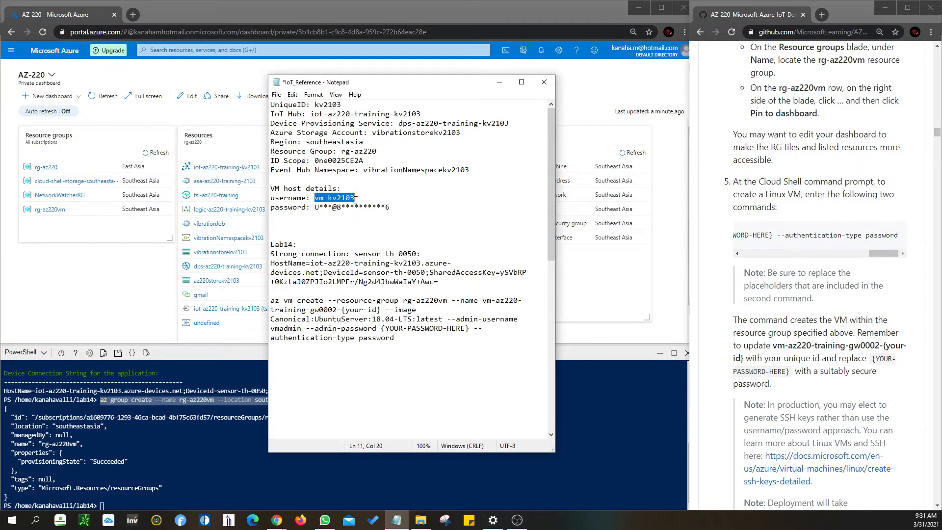
drag(342, 310, 381, 312)
key(ctrl+v)
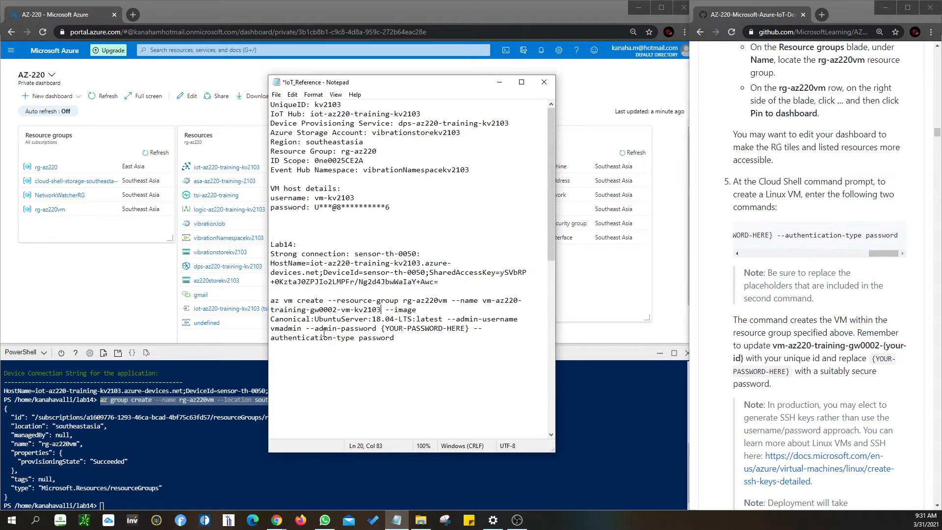
- Move the notes window out of view and replace the {YOUR-PASSWORD-HERE} placeholder with the VM admin password
click(382, 329)
drag(382, 329, 470, 329)
drag(445, 85, 0, 81)
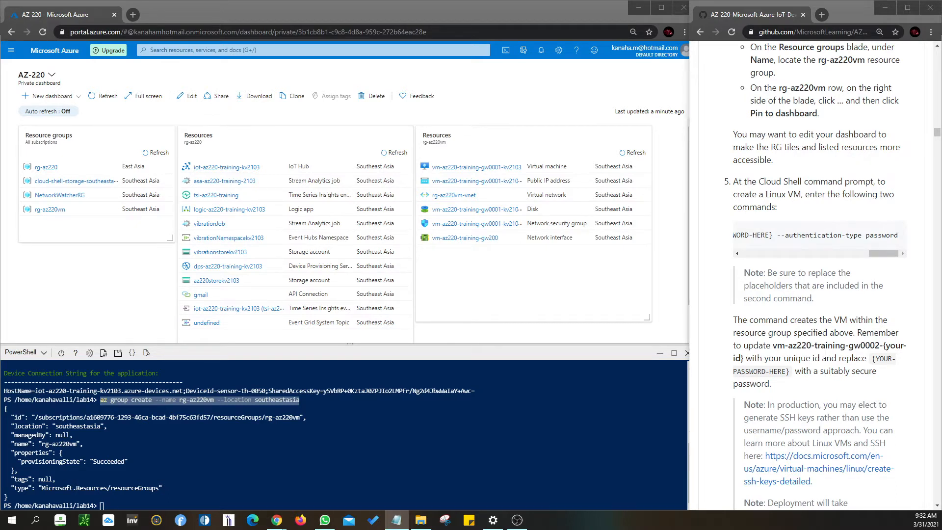
- Run the az vm create command for vm-az220-training-gw0002-vm-kv2103 in Cloud Shell, including the VM admin password
click(106, 503)
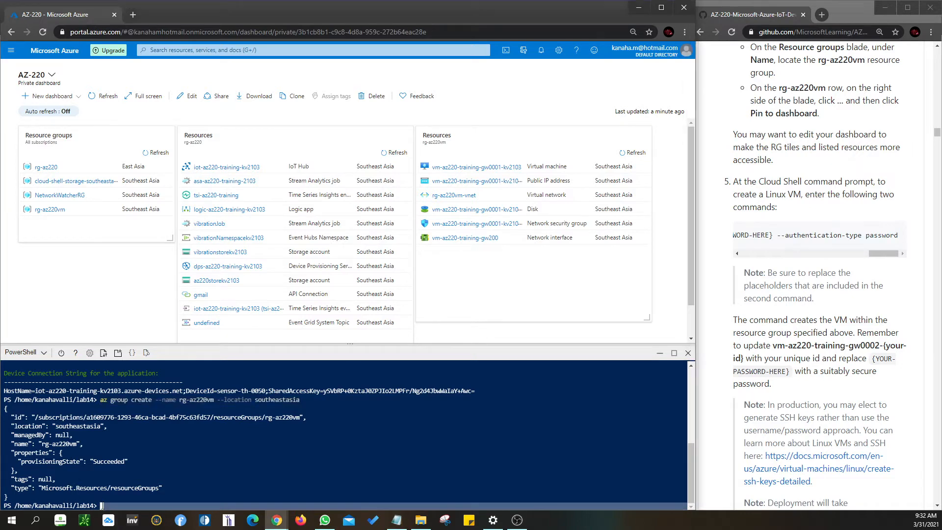
right_click(106, 502)
click(126, 428)
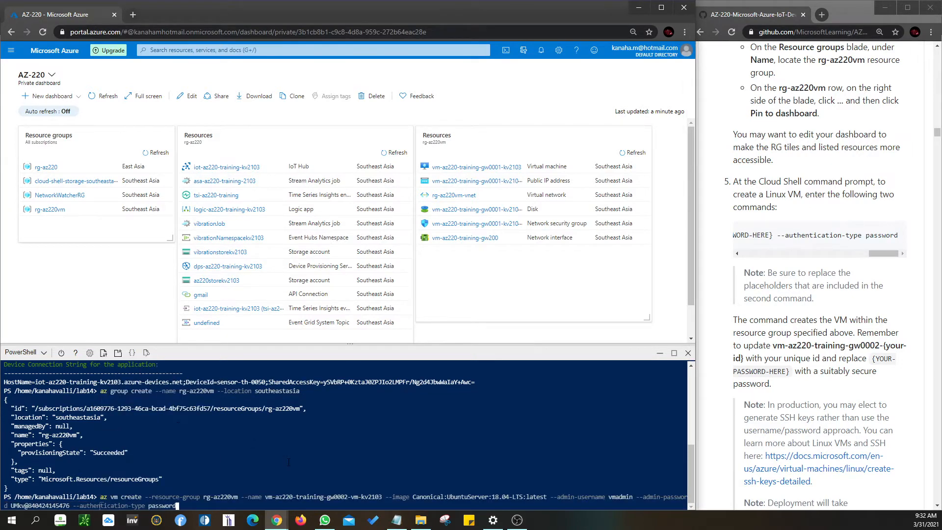
key(Return)
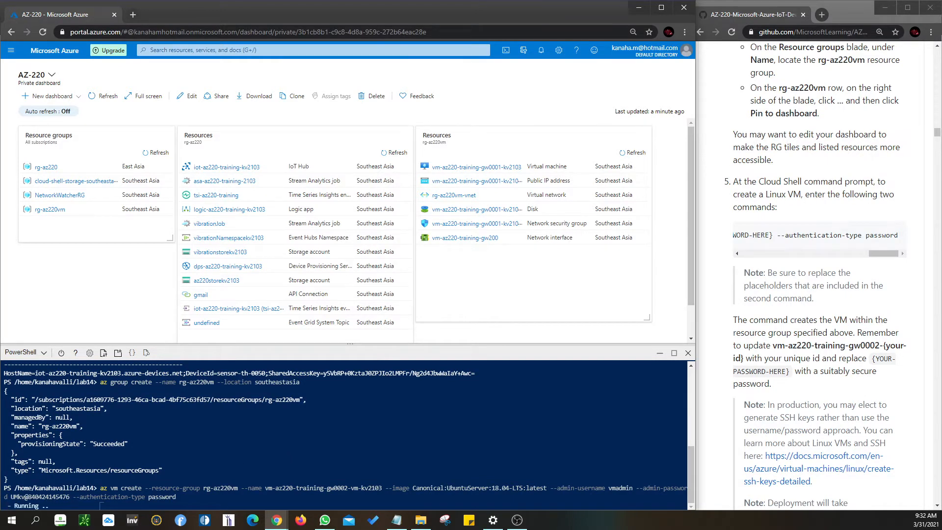
- Switch to the IoT_Reference notes and move their window back into view
key(alt+Tab)
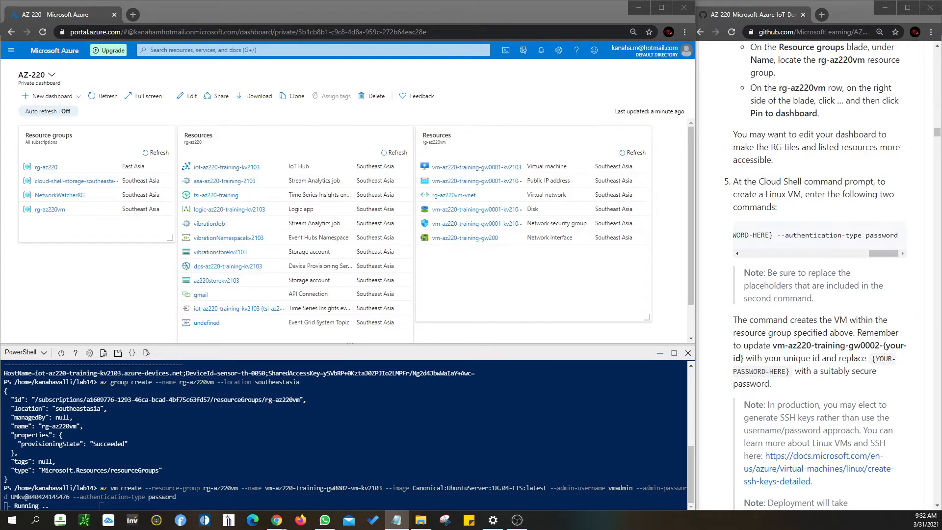
drag(0, 81, 121, 134)
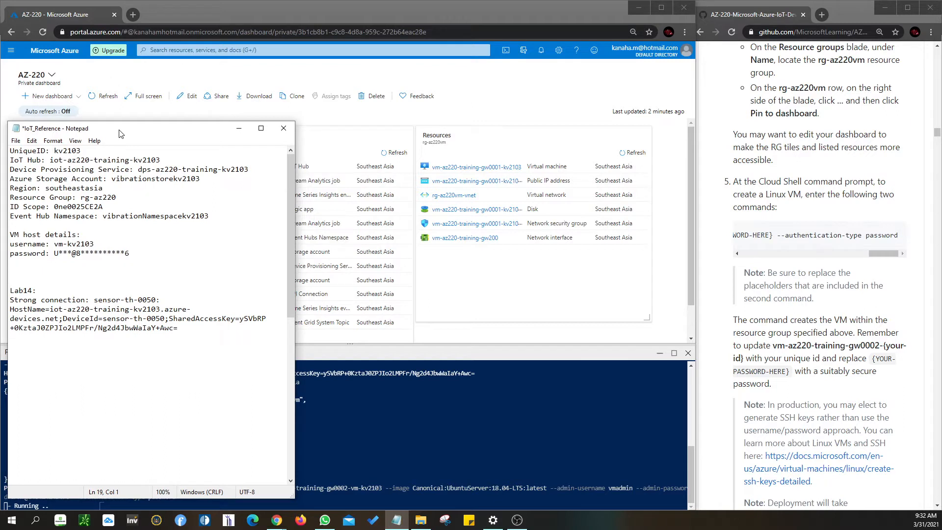
- Read the remaining VM creation notes and the start of Exercise 3 in the lab 14 instructions
click(768, 333)
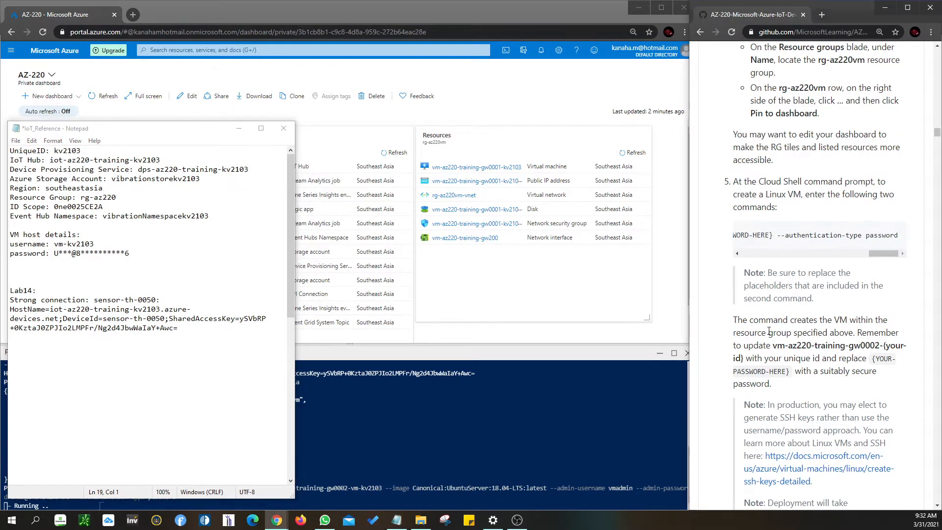
scroll(768, 332, down, 4)
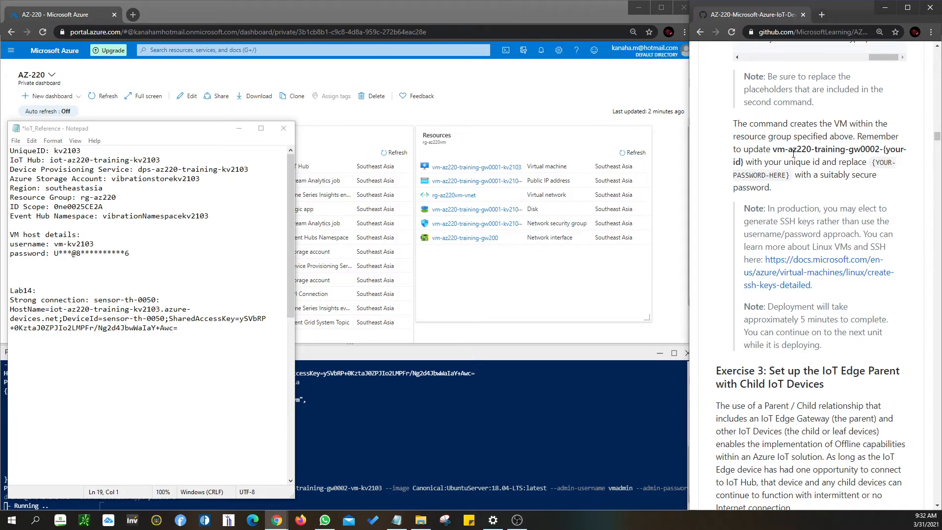
drag(872, 163, 801, 175)
click(820, 189)
scroll(807, 394, down, 3)
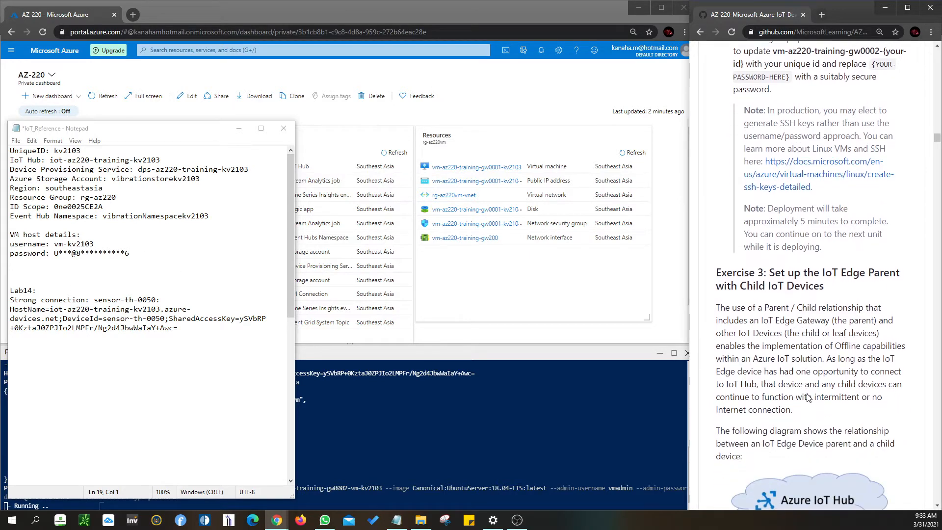
scroll(807, 394, down, 3)
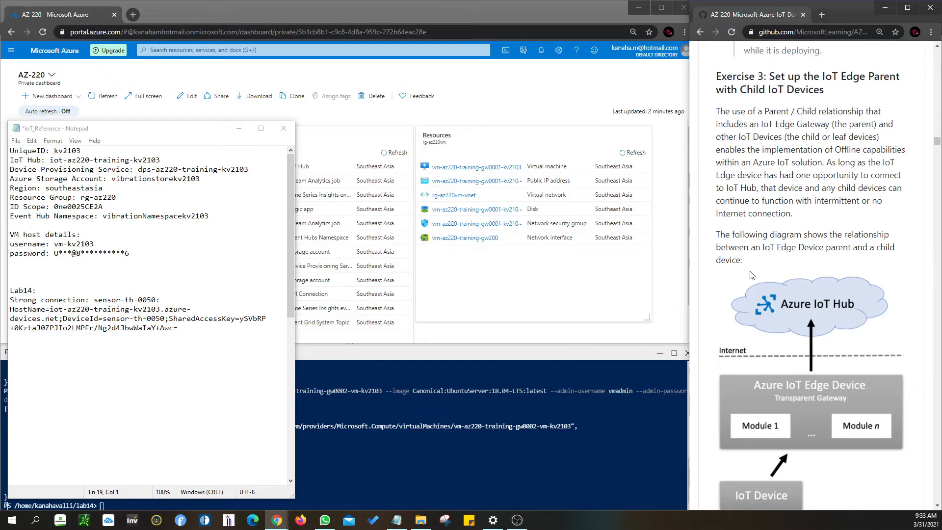
- Minimize the IoT_Reference notes, add five blank prompt lines in Cloud Shell, and refresh the AZ-220 dashboard
click(240, 129)
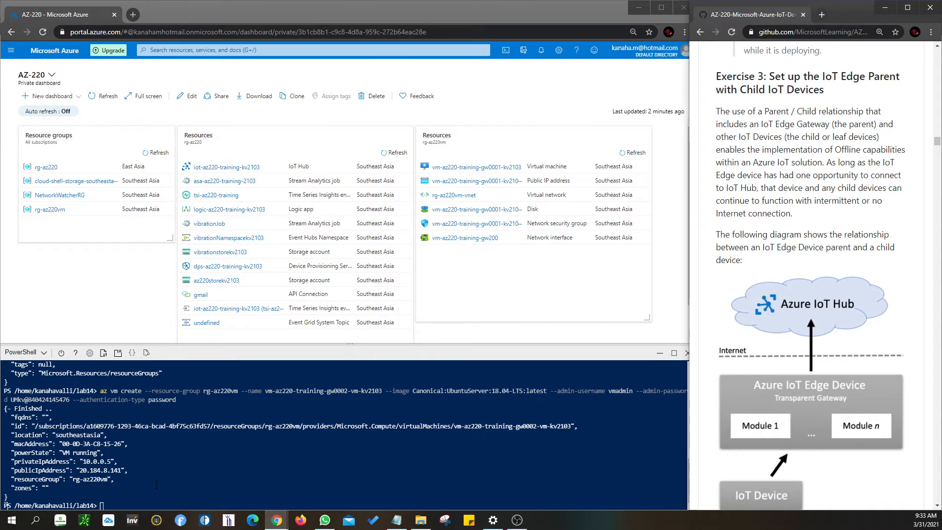
click(117, 503)
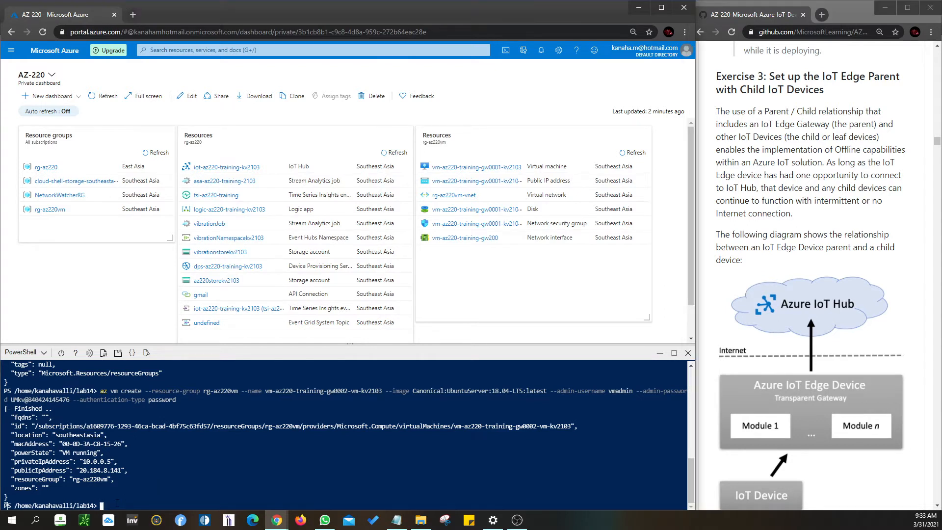
key(Return)
key(Return)
key(Return)
key(Return)
key(Return)
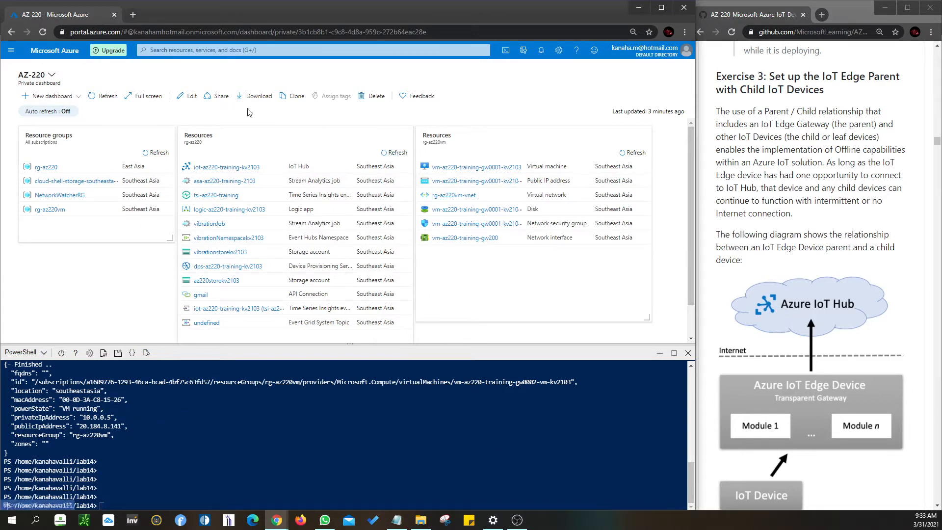
click(97, 97)
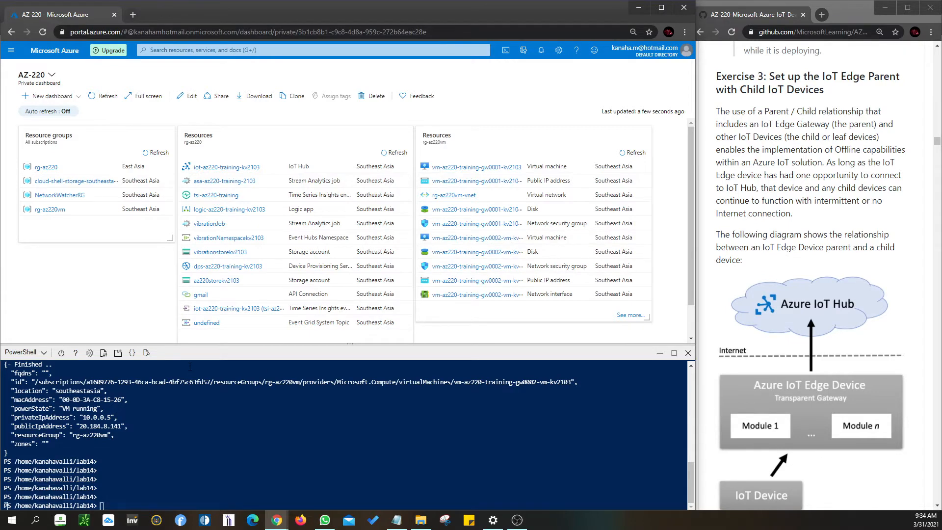
- Review the Exercise 3 instructions, from the parent/child gateway diagram through the step for creating an IoT Edge device identity
scroll(834, 195, up, 7)
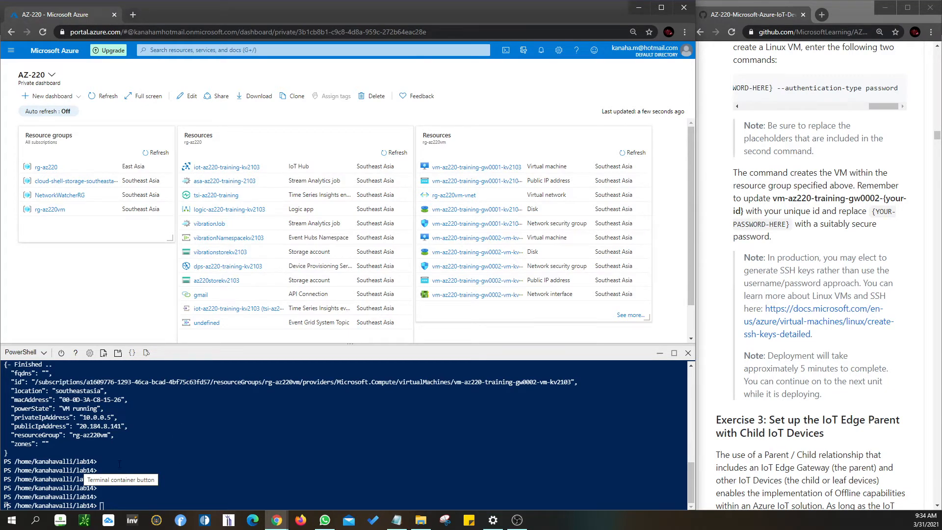
scroll(846, 350, down, 1)
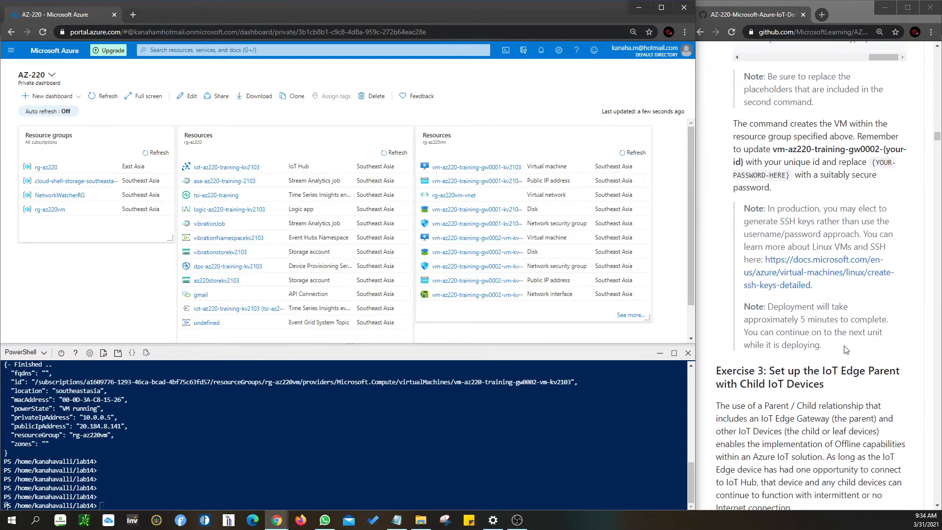
scroll(846, 350, down, 5)
scroll(842, 343, down, 1)
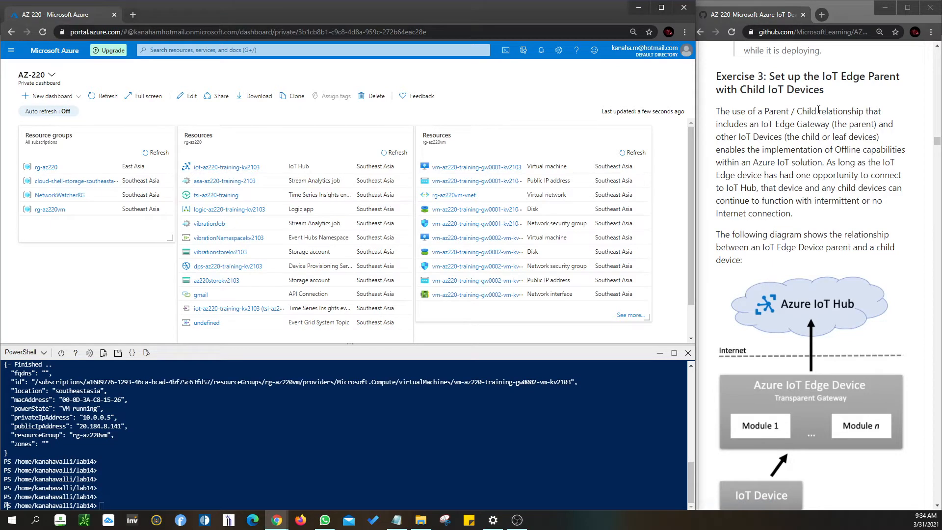
scroll(819, 109, down, 3)
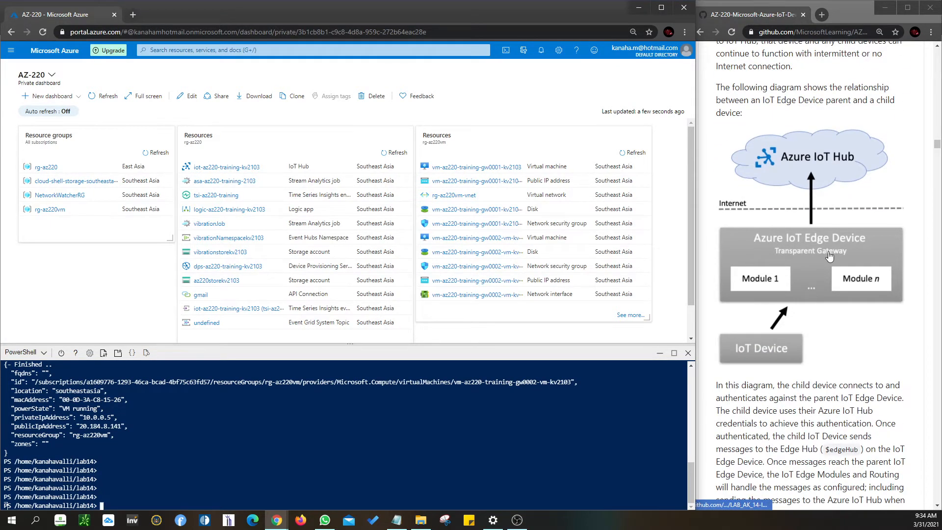
scroll(829, 256, down, 10)
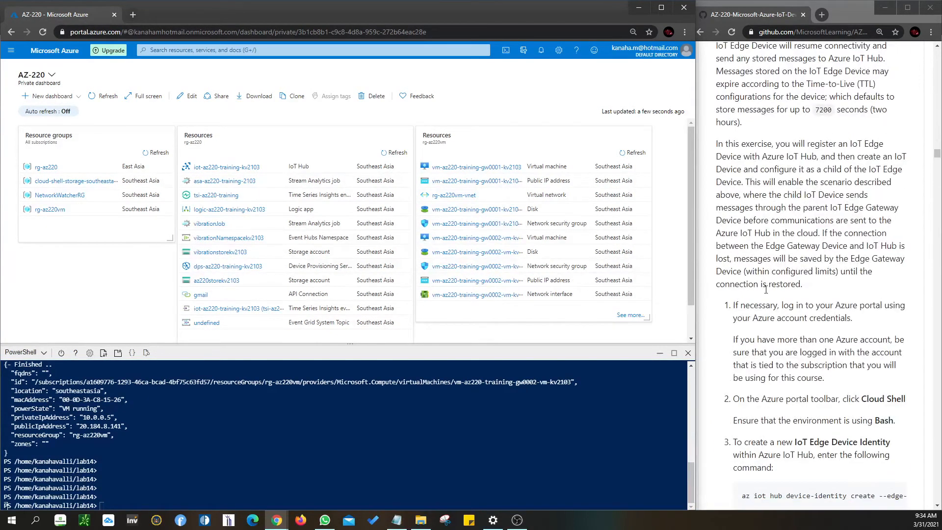
scroll(767, 292, down, 1)
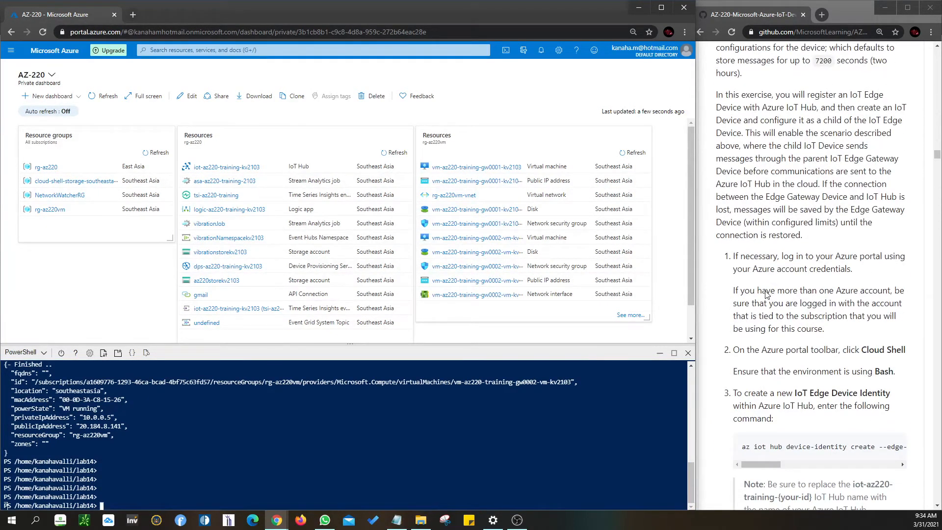
scroll(767, 293, down, 1)
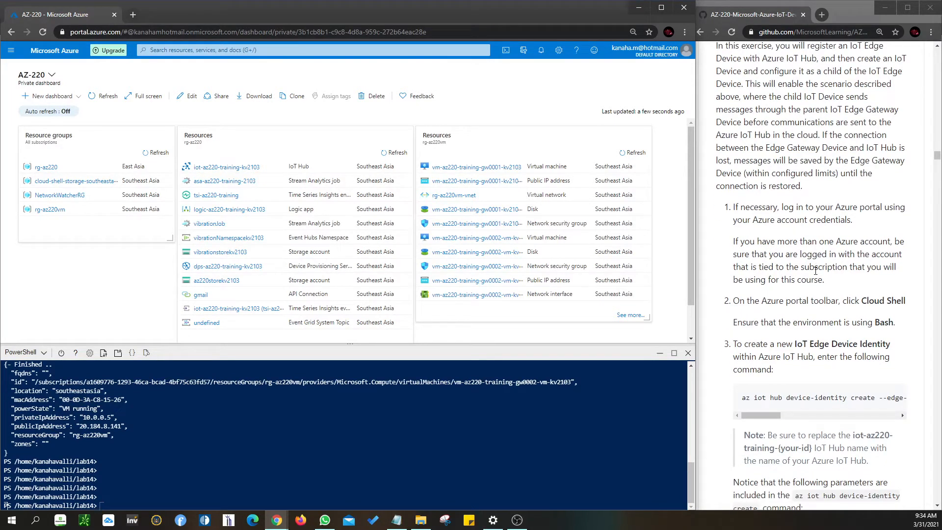
scroll(816, 271, down, 1)
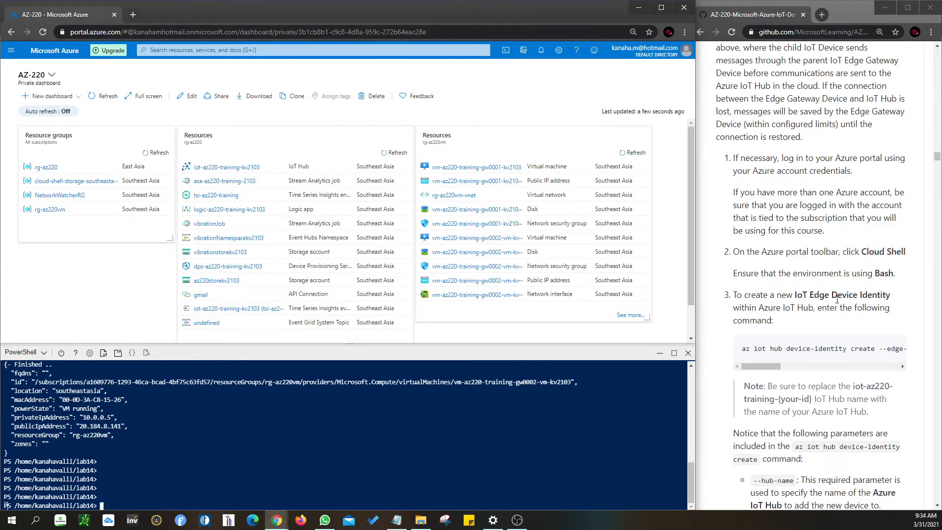
- Copy the az iot hub device-identity create command from the lab instructions into the Lab14 section of the IoT_Reference notes
drag(743, 352, 939, 338)
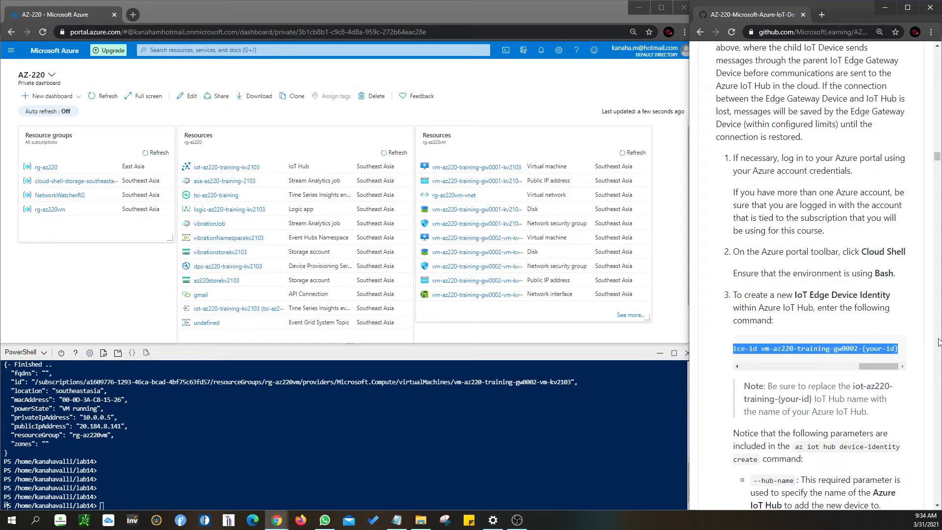
click(397, 521)
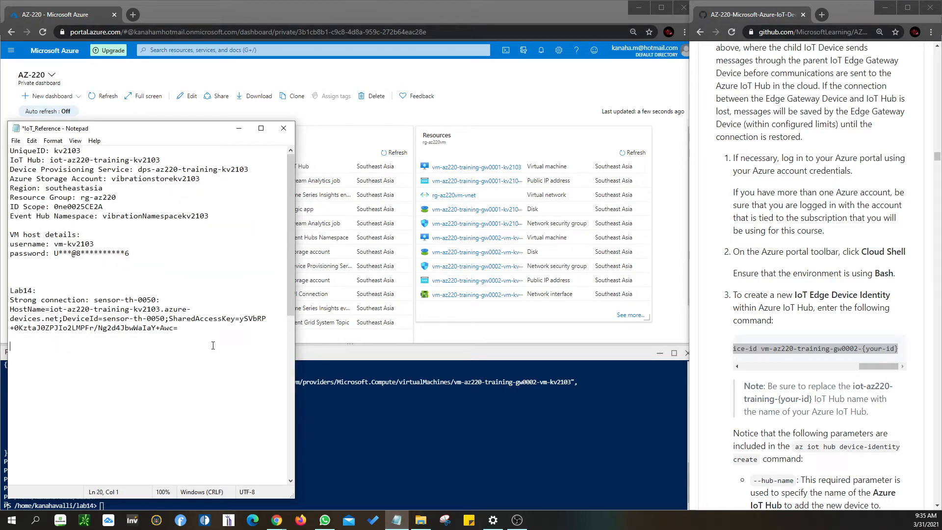
key(Return)
text(az iot hub device-identity create --edge-enabled --hub-name iot-az220-training-{your-id} --auth-method shared_private_key --device-id vm-az220-training-gw0002-{your-id})
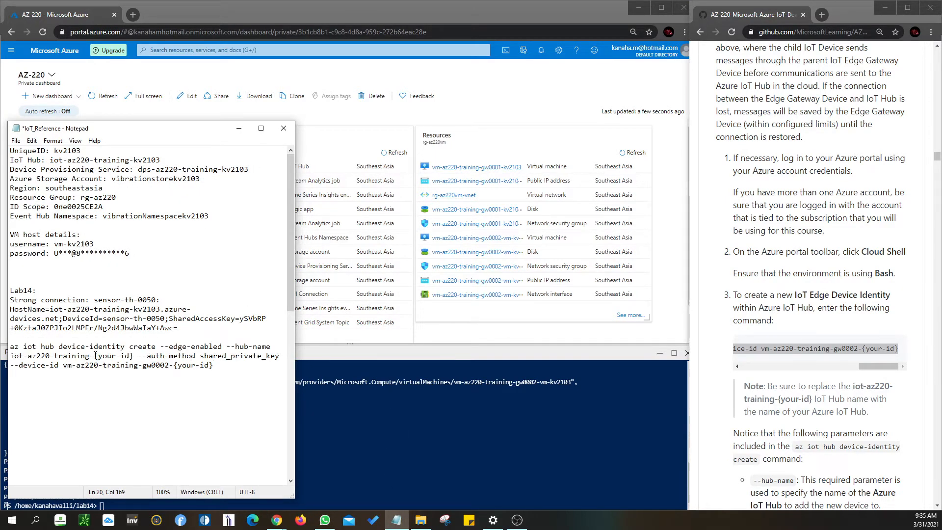
drag(875, 366, 747, 375)
- Replace both {your-id} placeholders in the noted device-identity create command with the VM host username vm-kv2103
drag(54, 244, 94, 243)
key(ctrl+c)
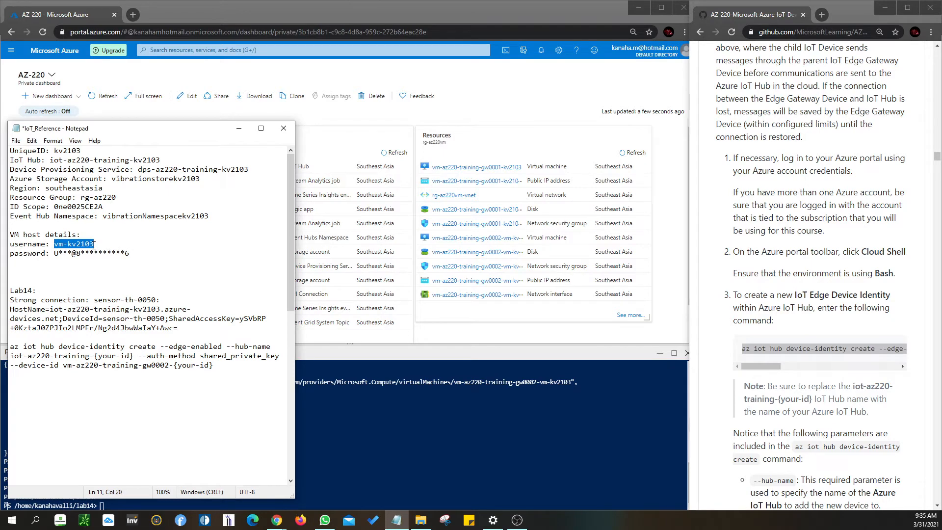
drag(95, 355, 2, 351)
key(ctrl+v)
key(ctrl+v)
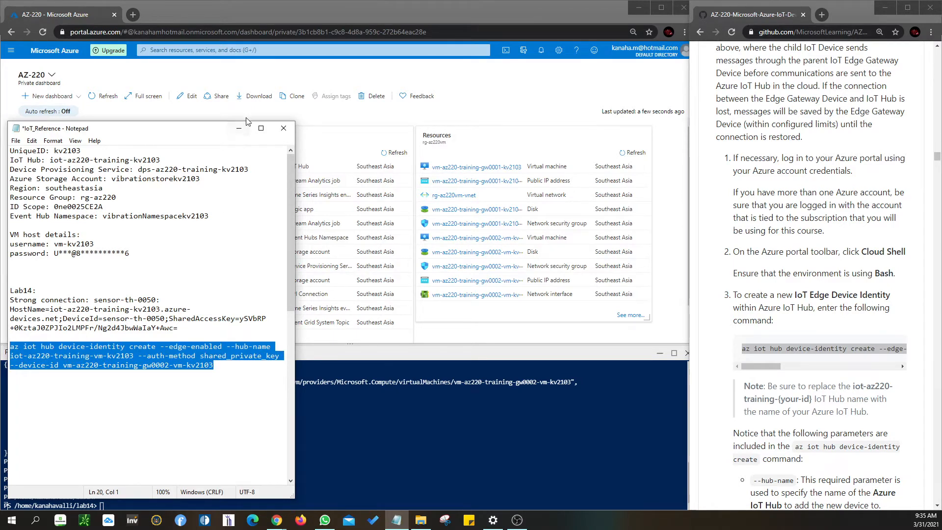
- Try to run the device-identity create command in Cloud Shell with hub name iot-az220-training-vm-kv2103
click(240, 130)
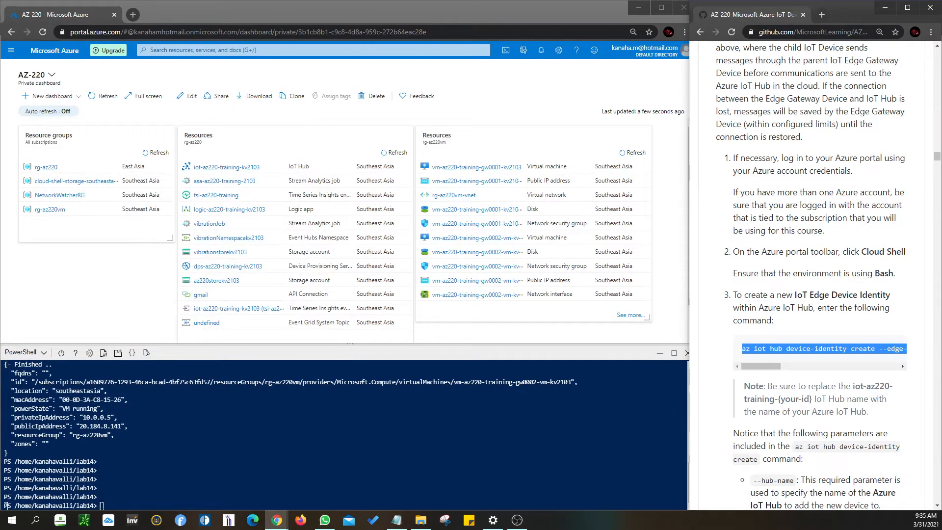
right_click(102, 504)
click(126, 427)
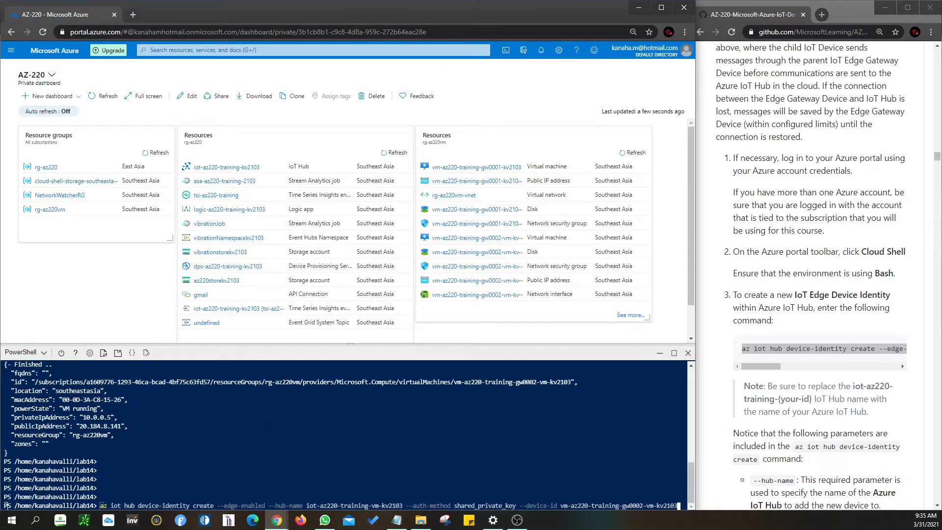
key(Return)
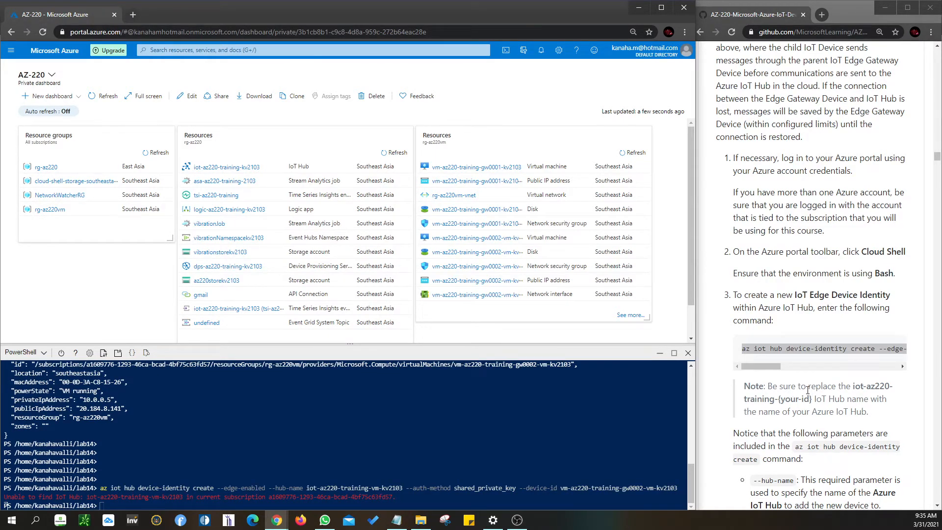
- Correct the hub name in the noted device-identity create command to iot-az220-training-kv2103
click(396, 520)
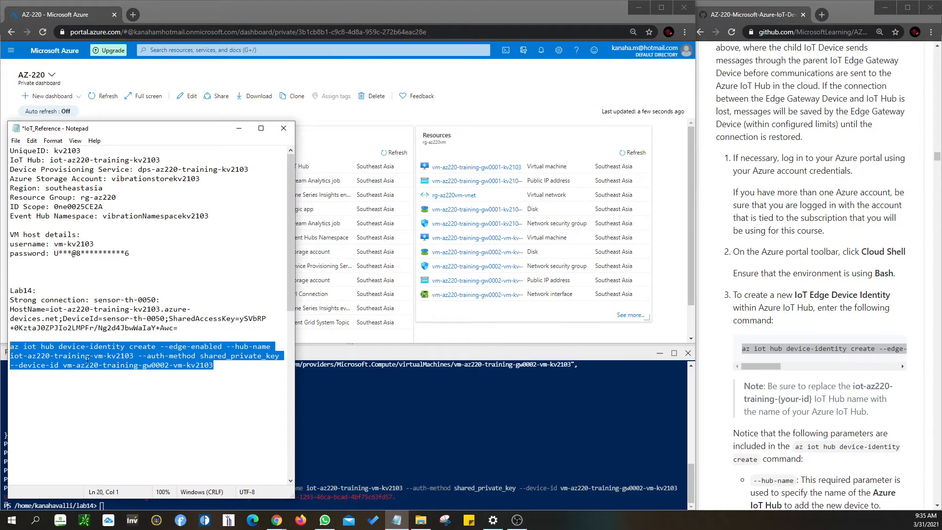
click(107, 355)
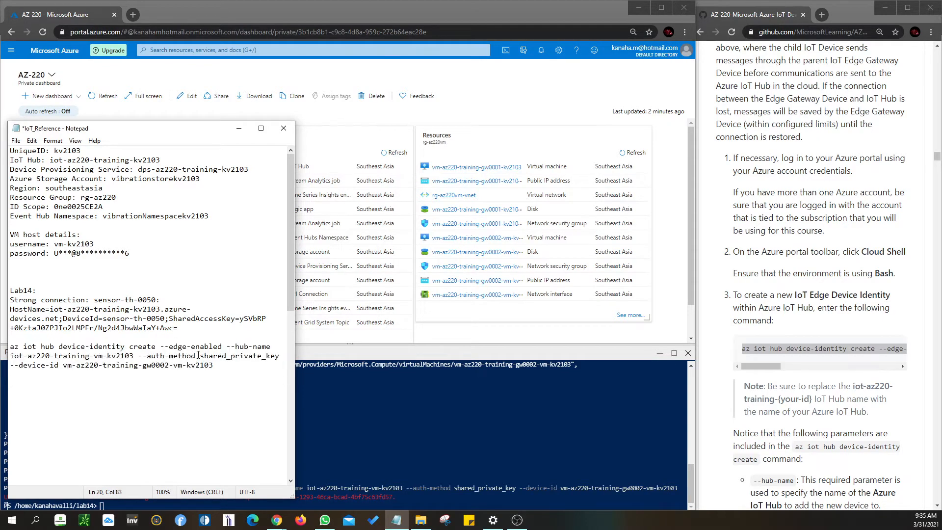
key(BackSpace)
key(BackSpace)
key(BackSpace)
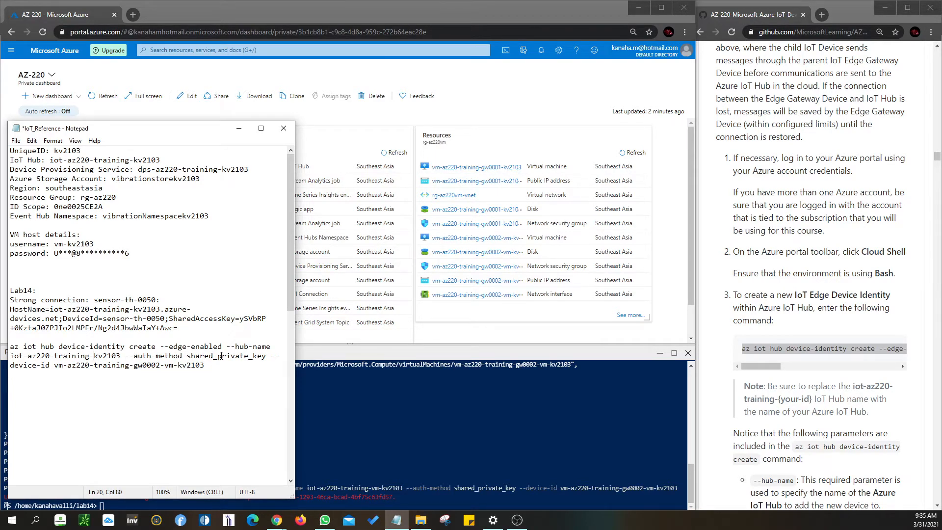
- Run the corrected device-identity create command from the notes in Cloud Shell for edge device vm-az220-training-gw0002-vm-kv2103
drag(209, 367, 3, 349)
key(ctrl+c)
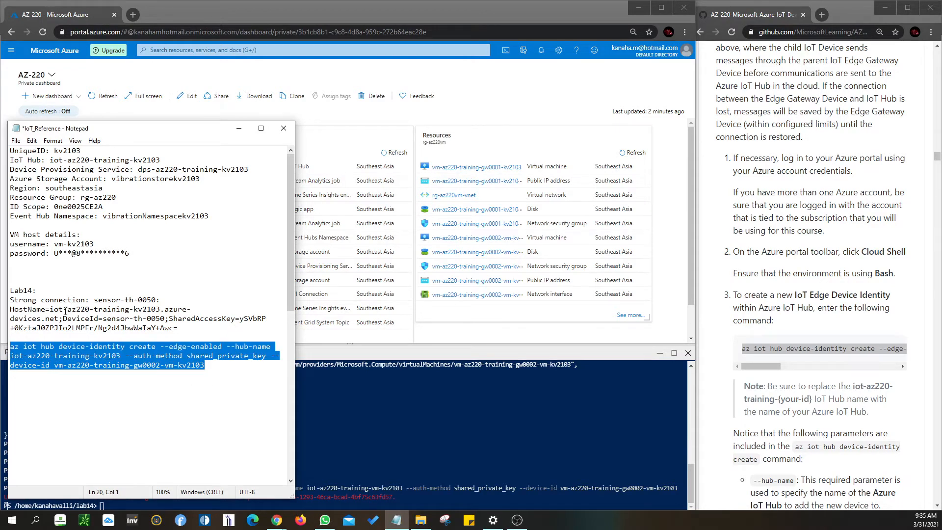
click(239, 129)
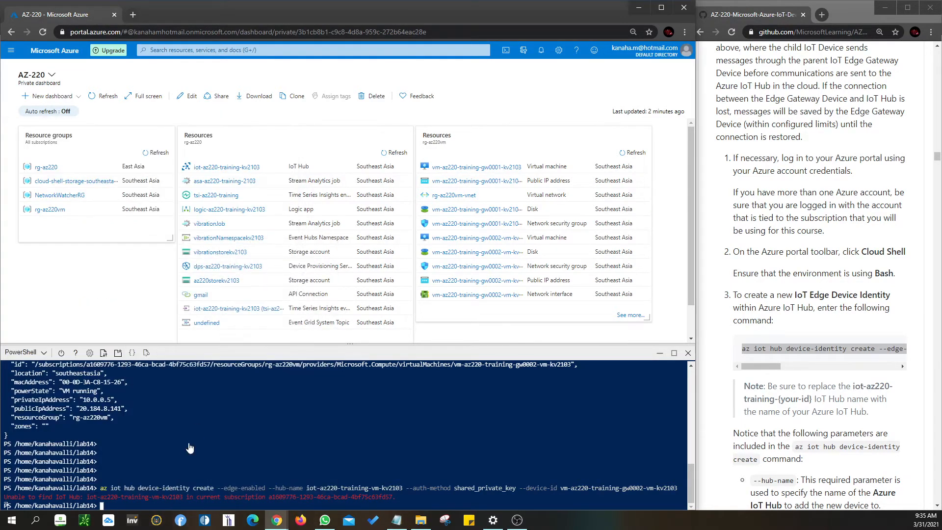
right_click(106, 504)
click(131, 425)
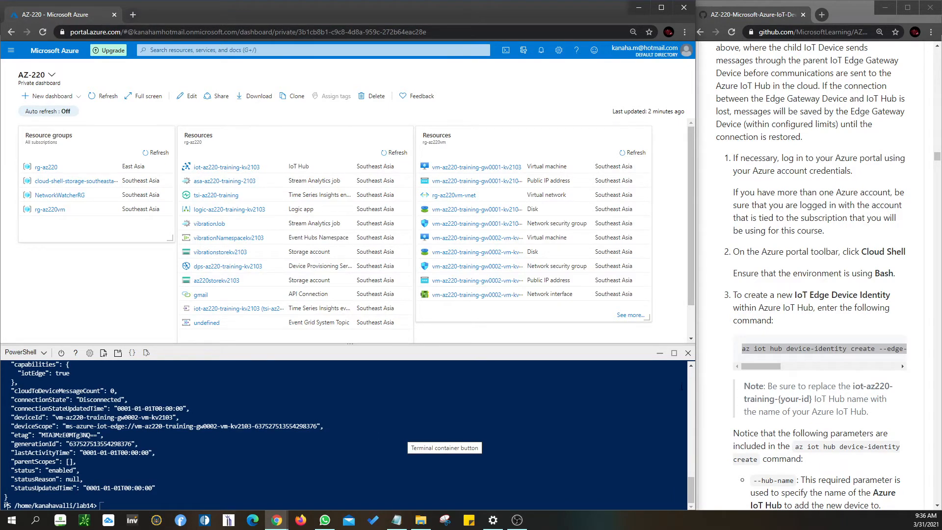
- Review the device-identity create parameter descriptions in the lab instructions and the command's JSON output in Cloud Shell
scroll(834, 395, down, 3)
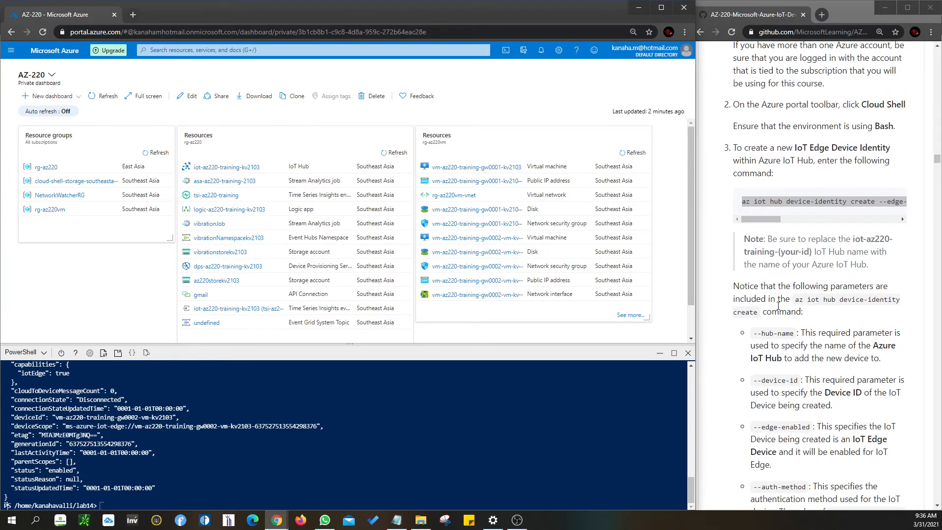
scroll(778, 305, down, 2)
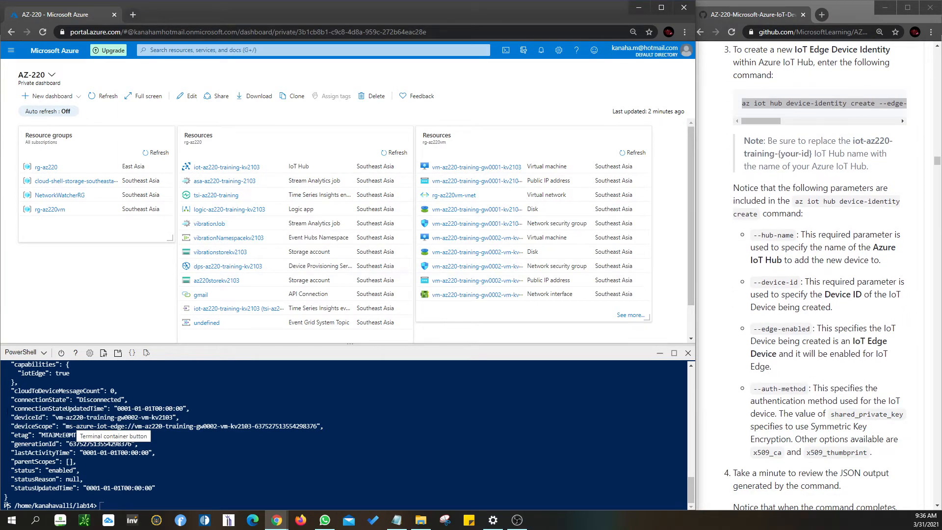
scroll(100, 505, up, 3)
scroll(100, 505, up, 2)
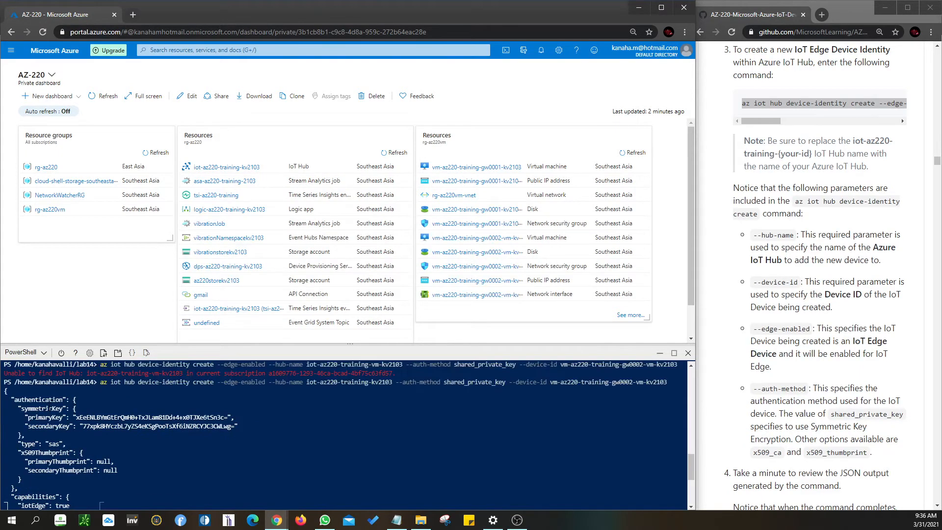
scroll(101, 505, down, 2)
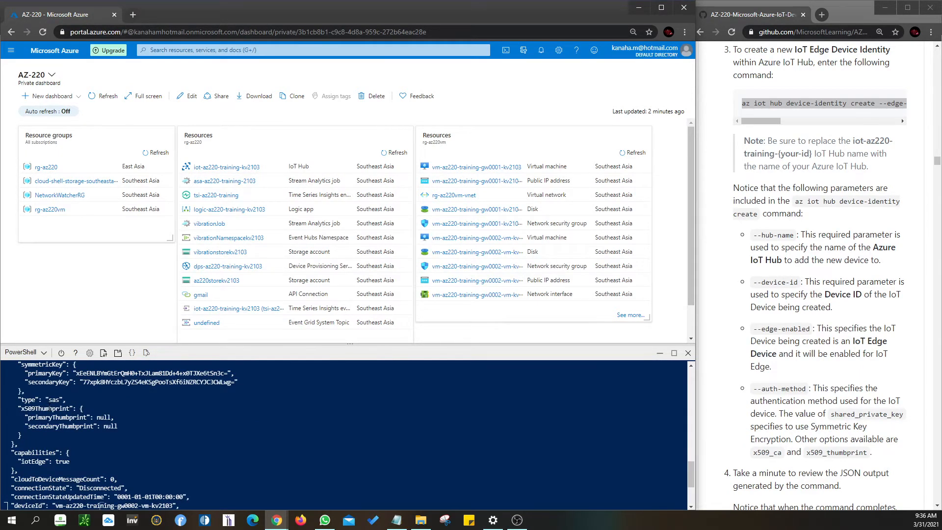
scroll(100, 506, up, 2)
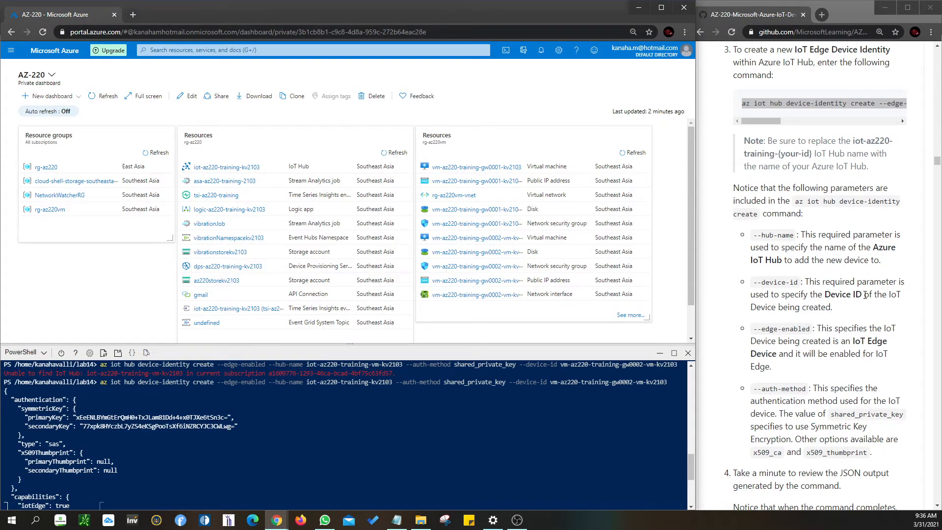
- Review the new edge device's JSON output in Cloud Shell and compare it with the sample output in the lab instructions
drag(770, 121, 689, 121)
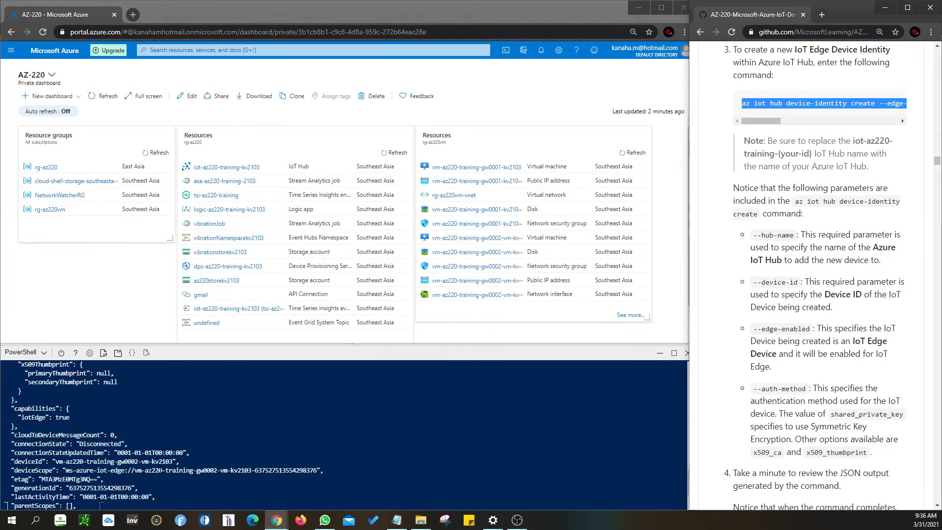
drag(57, 418, 173, 418)
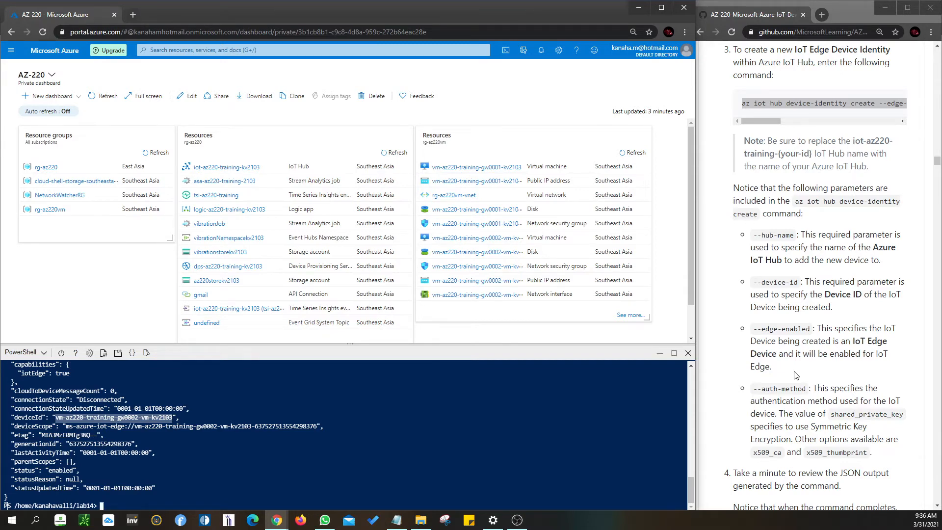
scroll(795, 375, down, 5)
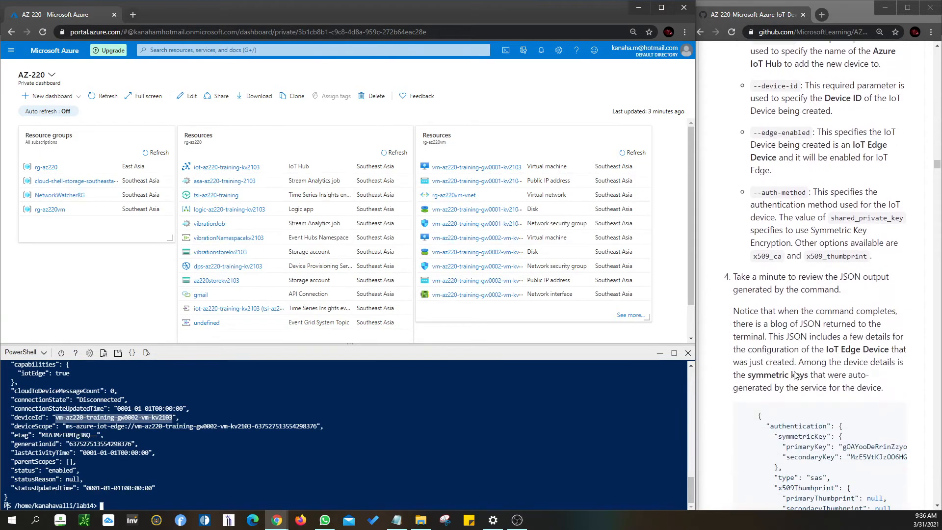
scroll(796, 375, down, 4)
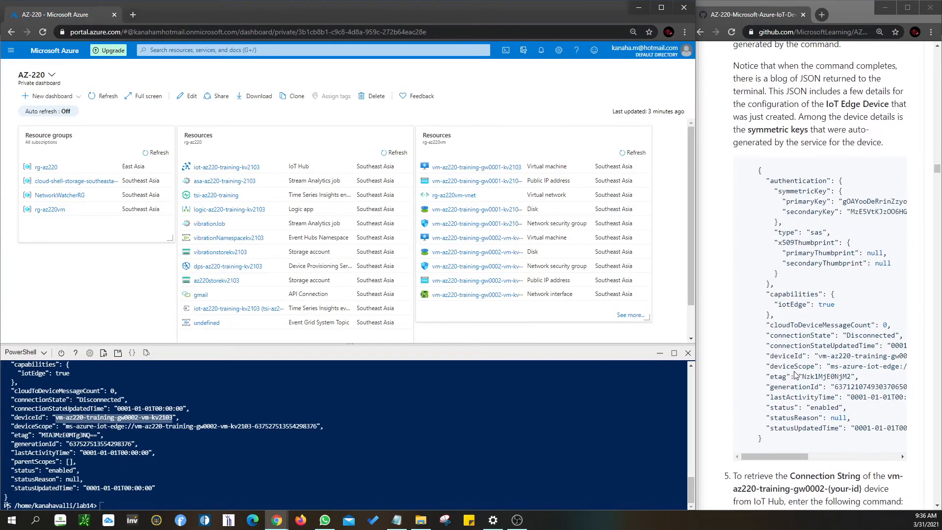
mouse_move(805, 461)
mouse_down()
mouse_move(878, 461)
mouse_move(802, 466)
mouse_up()
scroll(802, 464, down, 5)
scroll(802, 464, up, 2)
scroll(802, 464, up, 5)
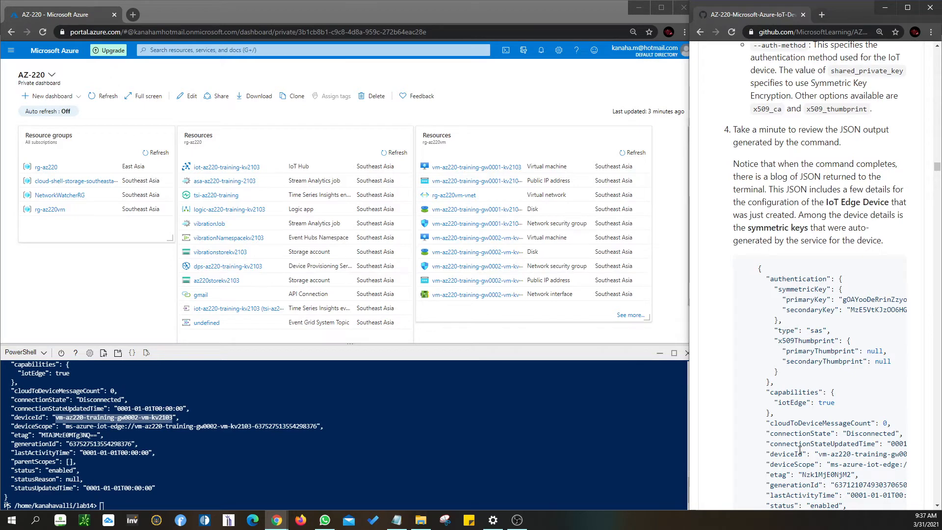
scroll(799, 451, up, 4)
scroll(800, 450, down, 4)
scroll(800, 450, down, 6)
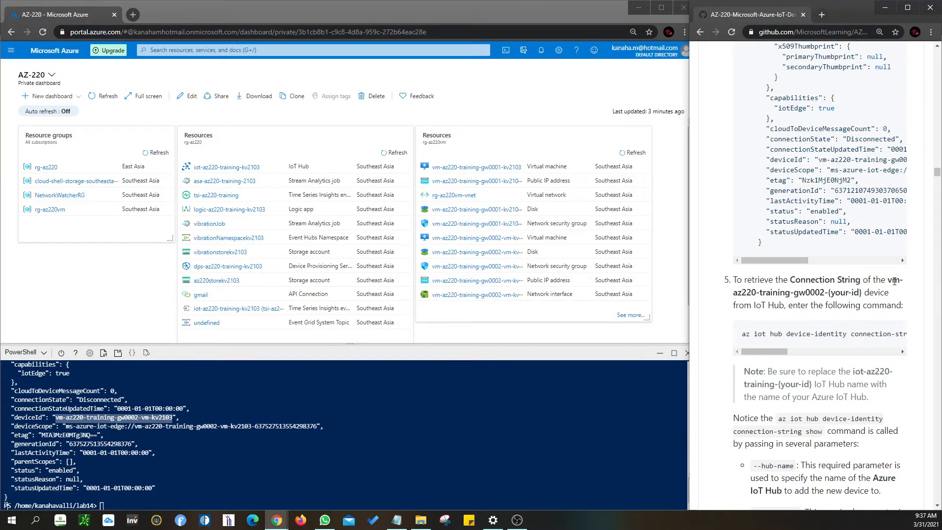
- Copy the connection-string show command from lab step 5 and paste it over the device-identity create command in the Notepad reference file
drag(741, 335, 923, 340)
key(ctrl+c)
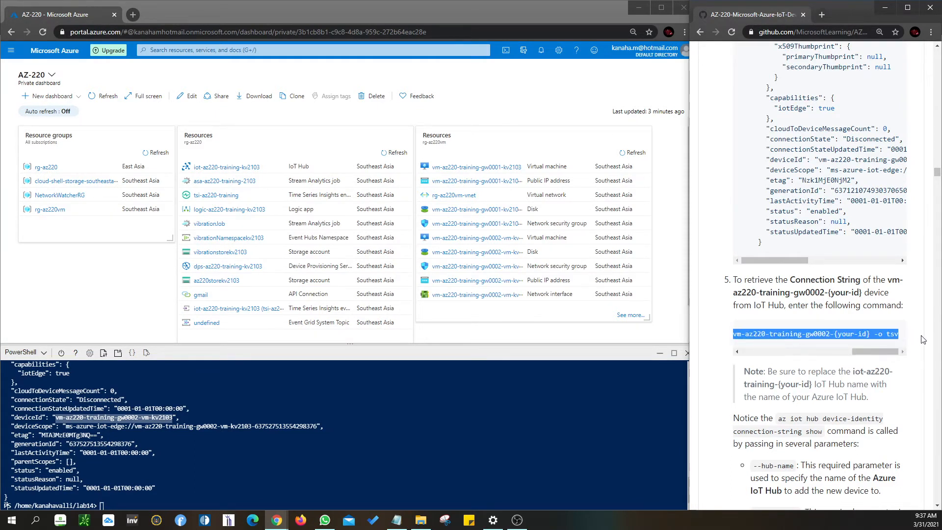
click(396, 520)
click(226, 369)
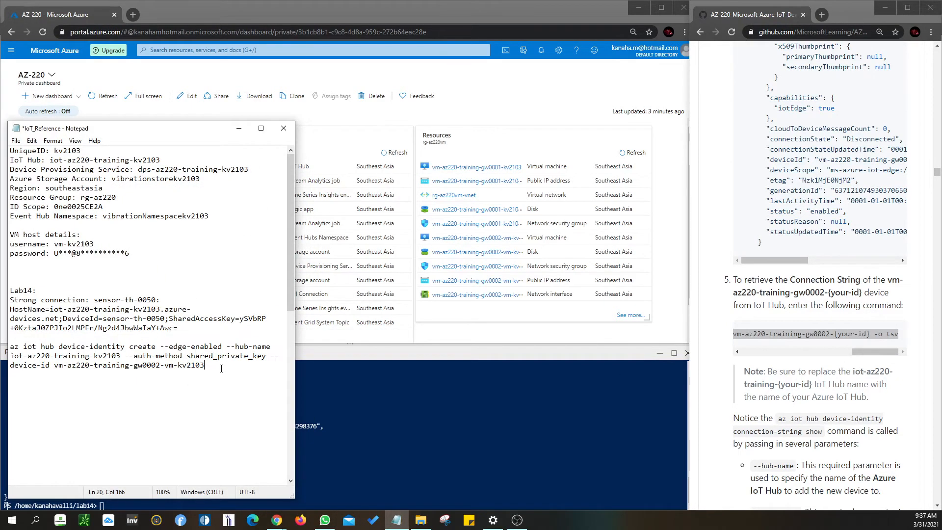
drag(226, 369, 10, 347)
key(ctrl+v)
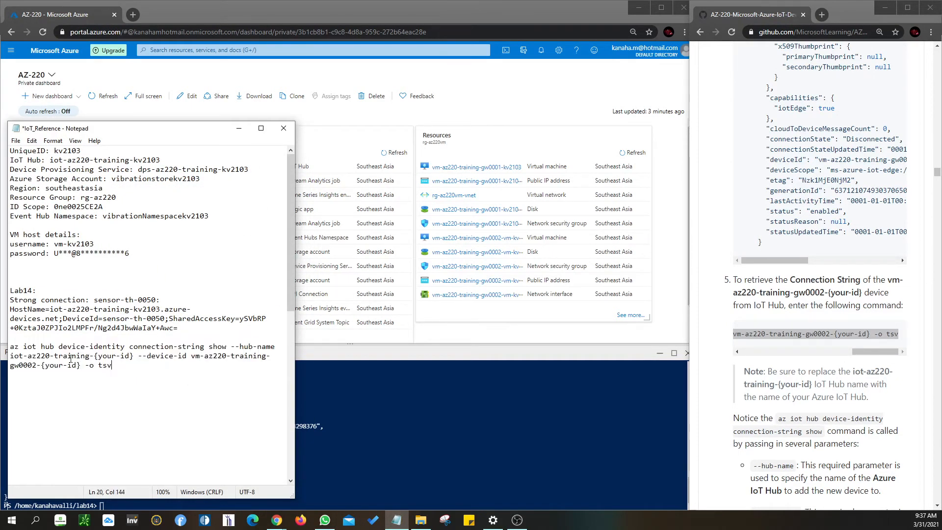
- Fill in the noted command's placeholders with hub name iot-az220-training-kv2103 and device ID vm-az220-training-gw0002-vm-kv2103
click(133, 358)
drag(54, 151, 81, 150)
key(ctrl+c)
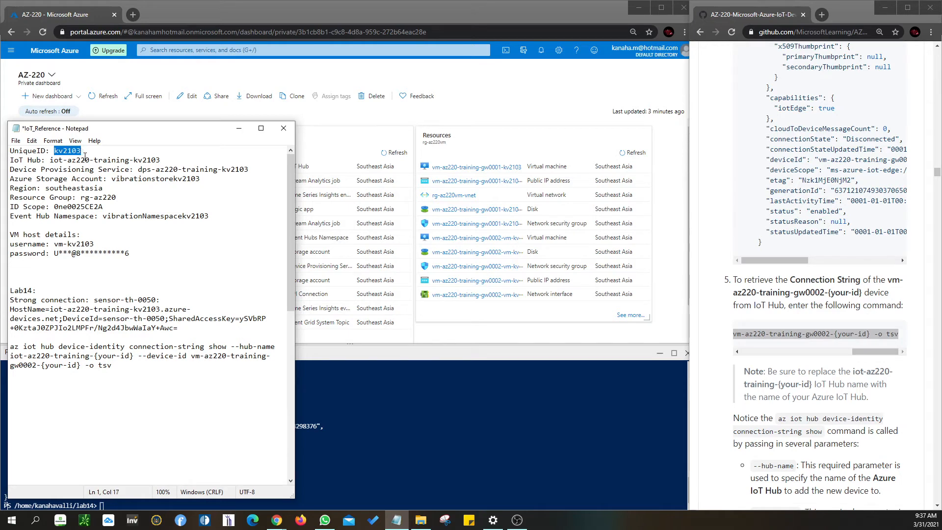
drag(133, 354, 94, 356)
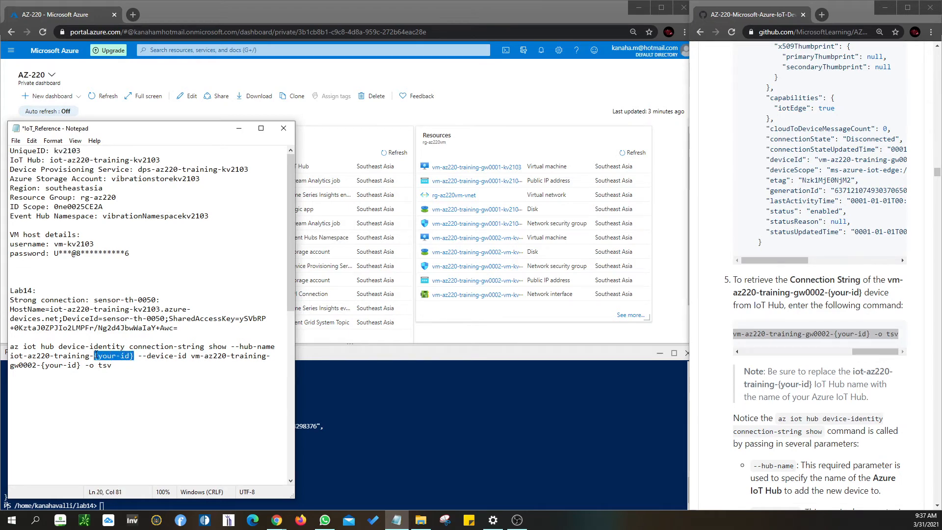
key(ctrl+v)
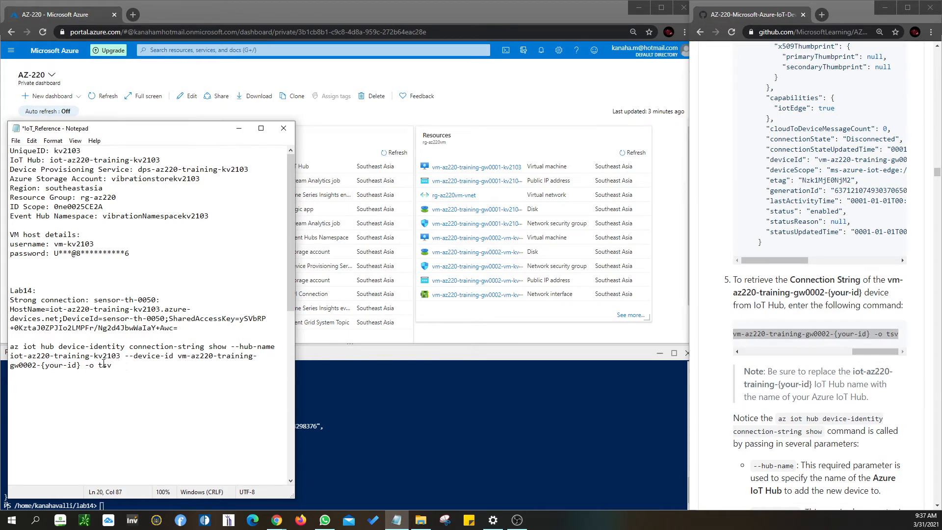
drag(55, 244, 94, 243)
key(ctrl+c)
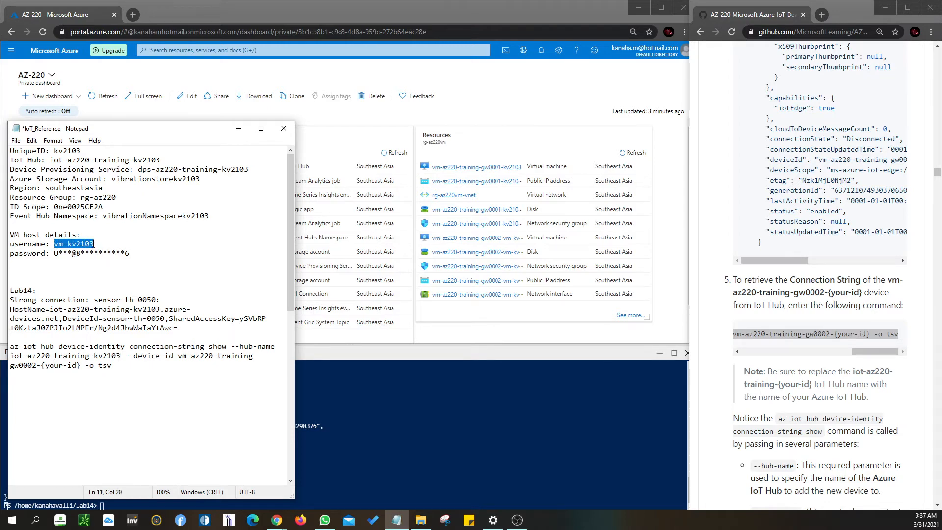
drag(82, 365, 42, 365)
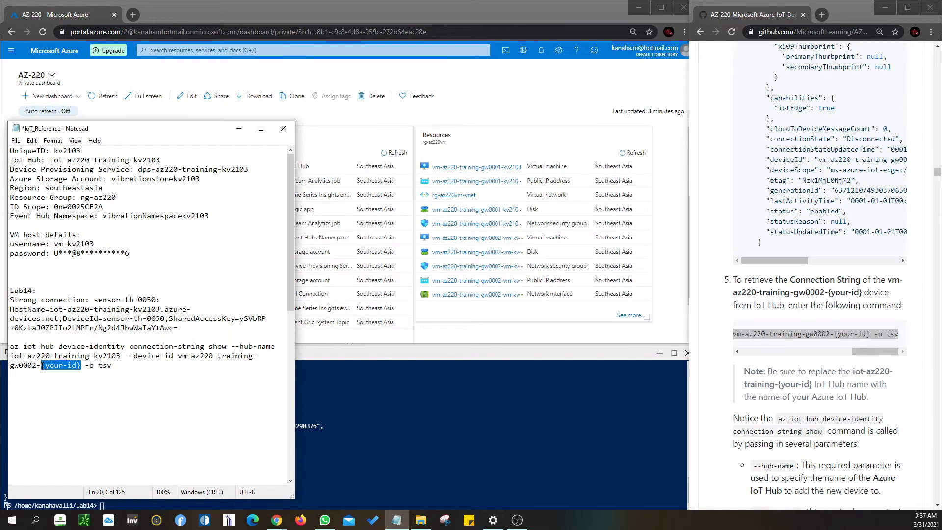
key(ctrl+v)
- Run the completed connection-string show command from the notes in Cloud Shell for device vm-az220-training-gw0002-vm-kv2103
drag(126, 364, 4, 349)
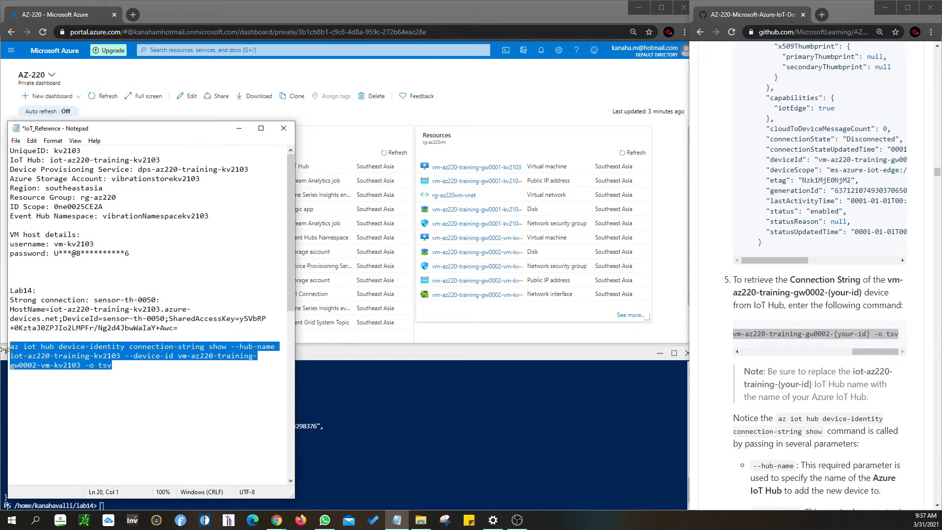
click(238, 128)
right_click(100, 506)
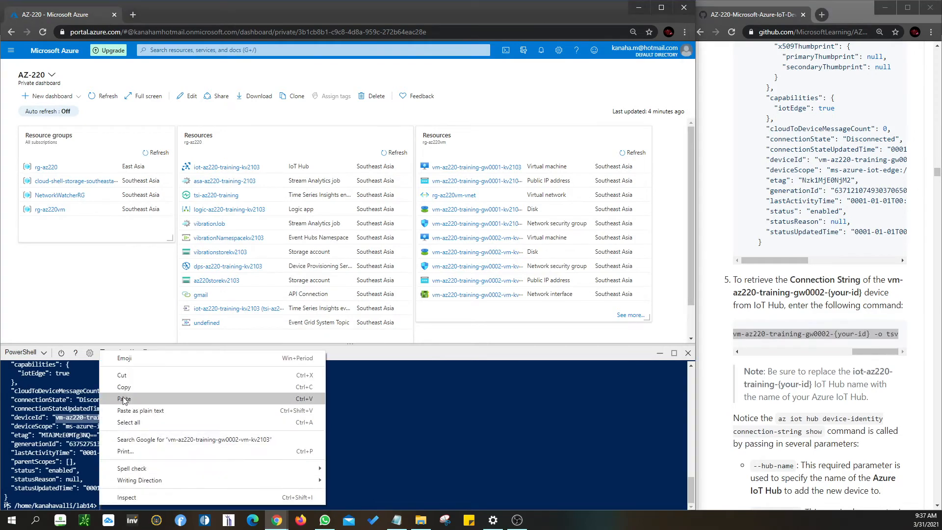
click(126, 398)
key(Return)
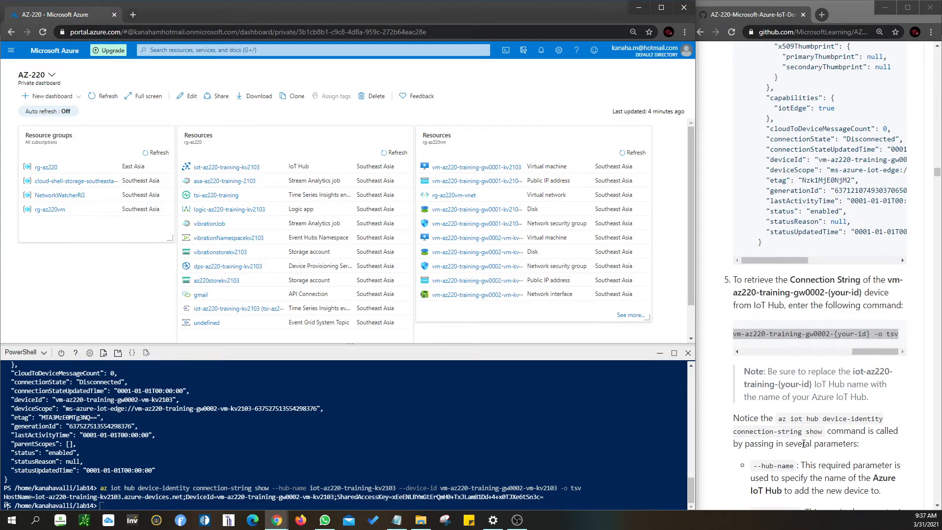
- Replace the connection-string show command in the Notepad notes with the label "connection string VM:"
scroll(794, 368, down, 1)
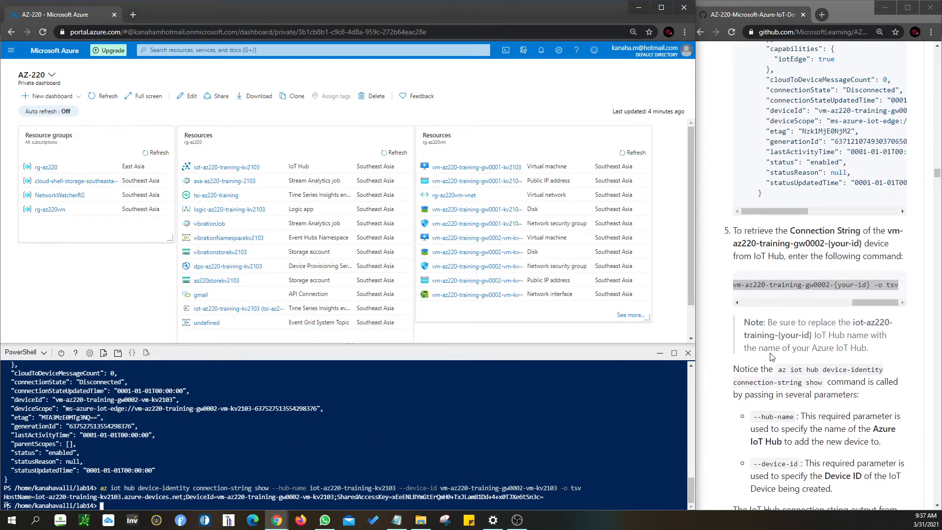
click(396, 520)
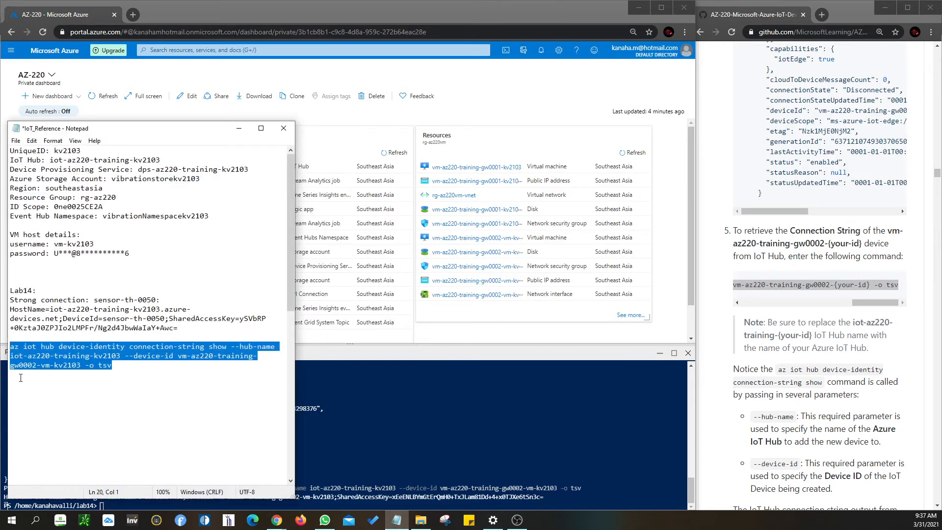
drag(128, 368, 9, 347)
text(connecti)
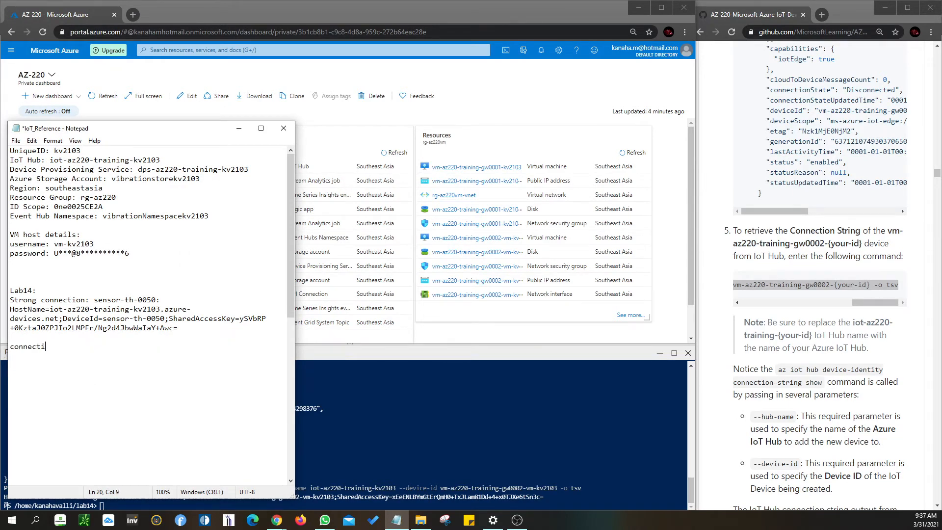
text(on string VM:)
- Copy the gateway device's connection string from the Cloud Shell output under its label in the IoT_Reference notes and save the file
click(239, 128)
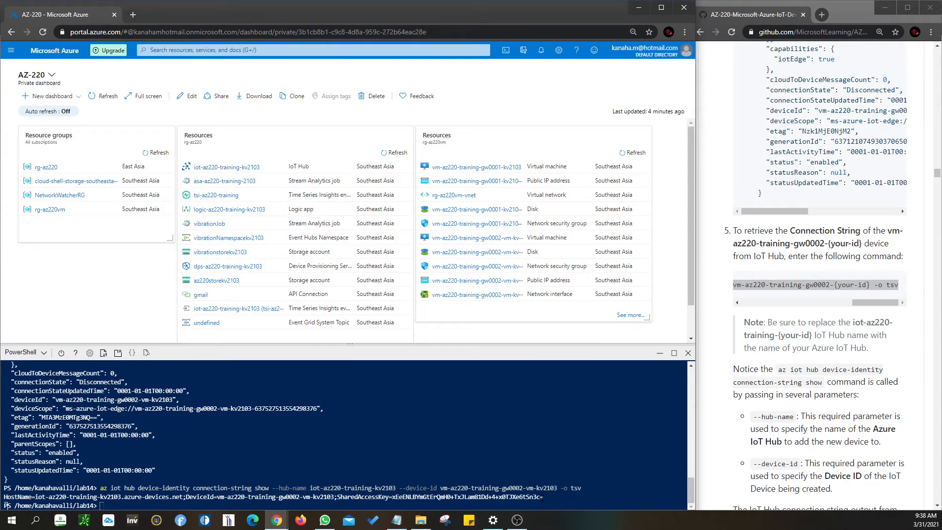
drag(542, 498, 6, 498)
key(ctrl+c)
click(397, 520)
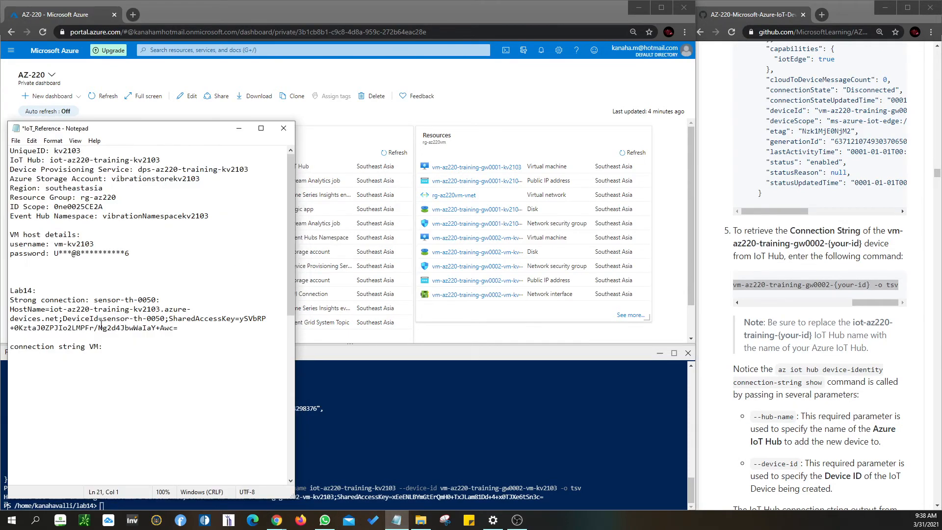
key(ctrl+v)
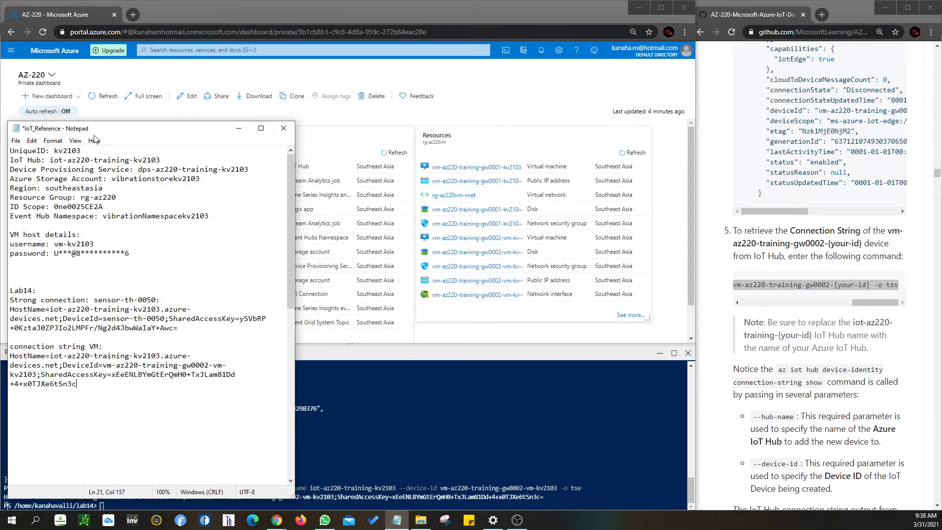
click(15, 141)
click(31, 184)
click(239, 128)
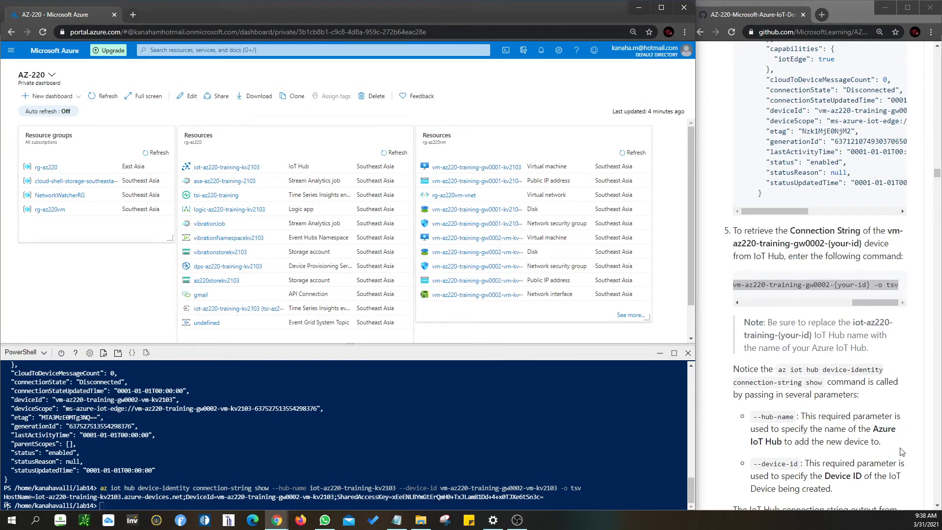
- Copy the child device-identity create command from lab step 7 and paste it below the VM connection string in the Notepad notes
scroll(796, 386, down, 5)
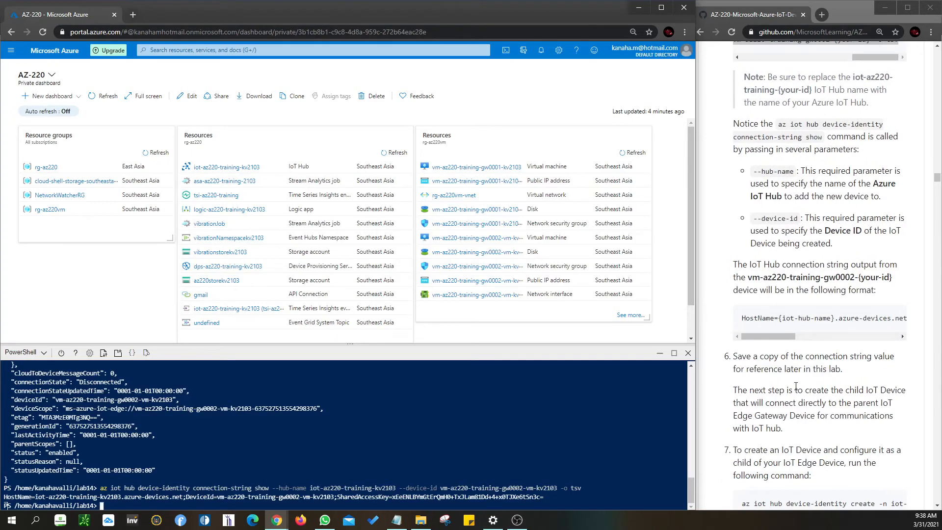
scroll(767, 363, down, 2)
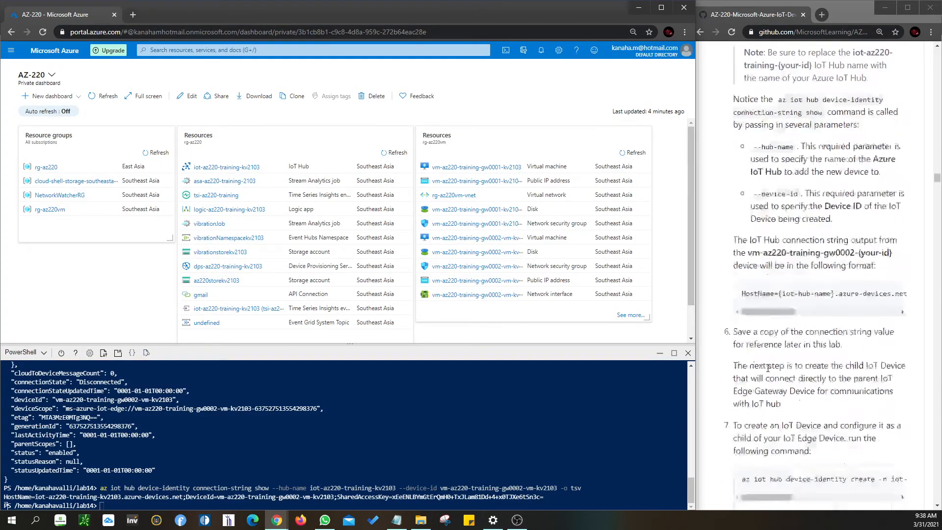
scroll(766, 363, down, 1)
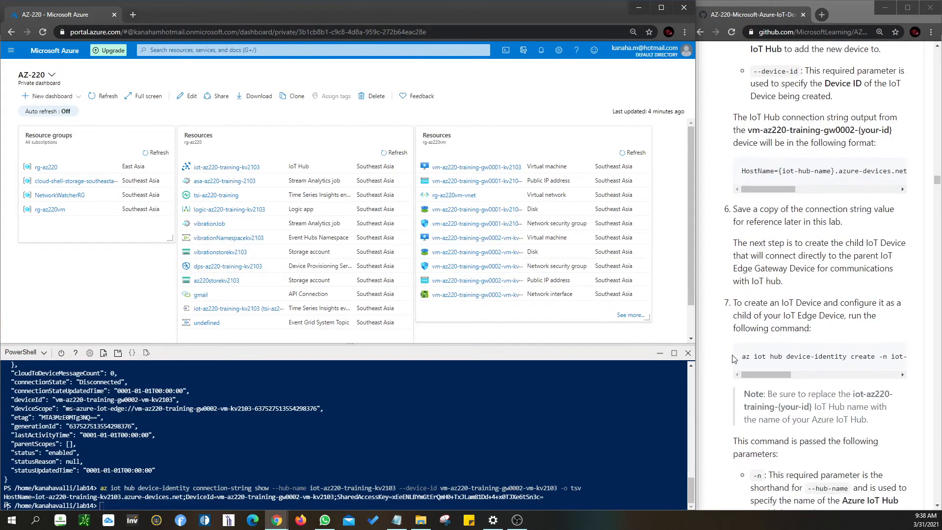
scroll(746, 360, down, 1)
drag(744, 306, 935, 309)
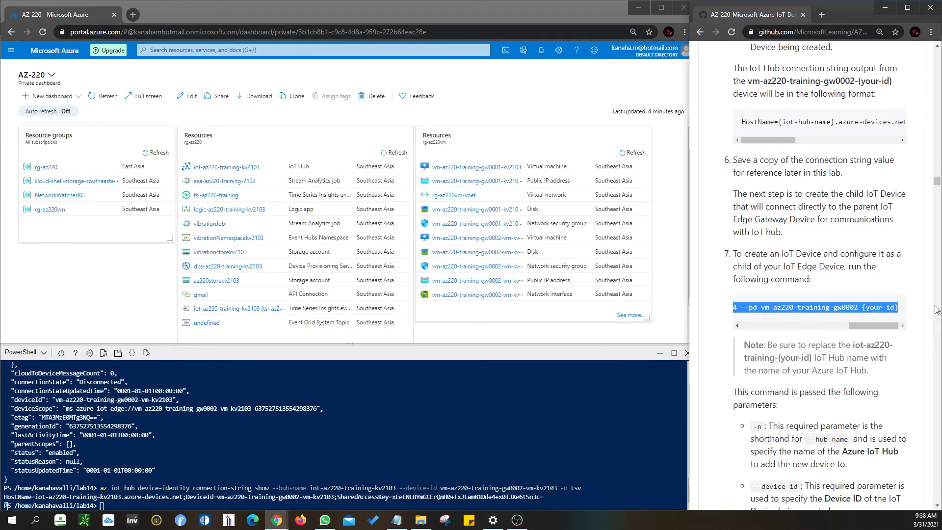
click(397, 520)
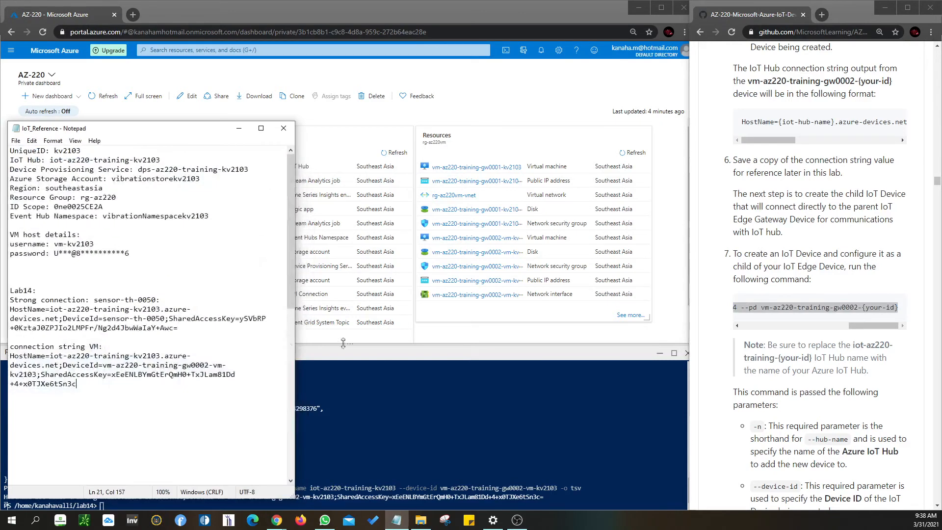
key(Return)
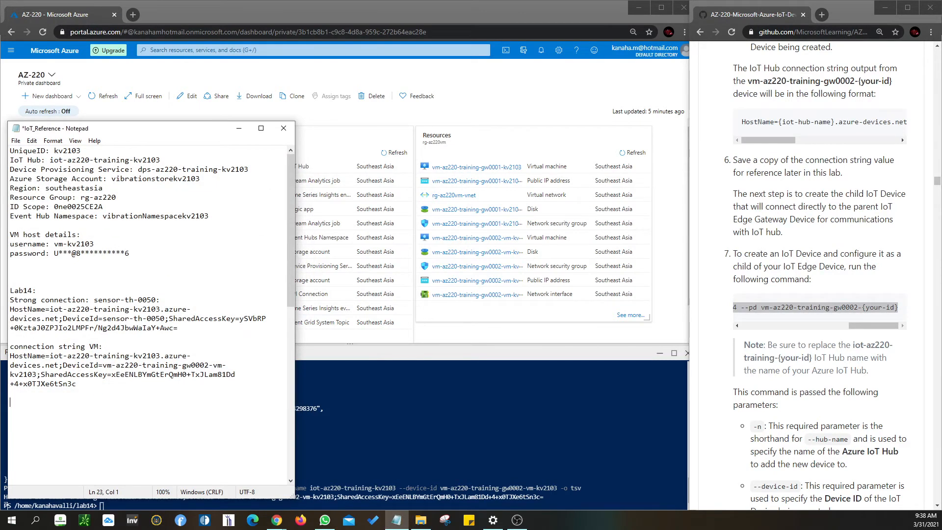
key(ctrl+v)
- Fill in the child device command's placeholders with hub name iot-az220-training-kv2103 and parent device vm-az220-training-gw0002-vm-kv2103
drag(182, 131, 608, 88)
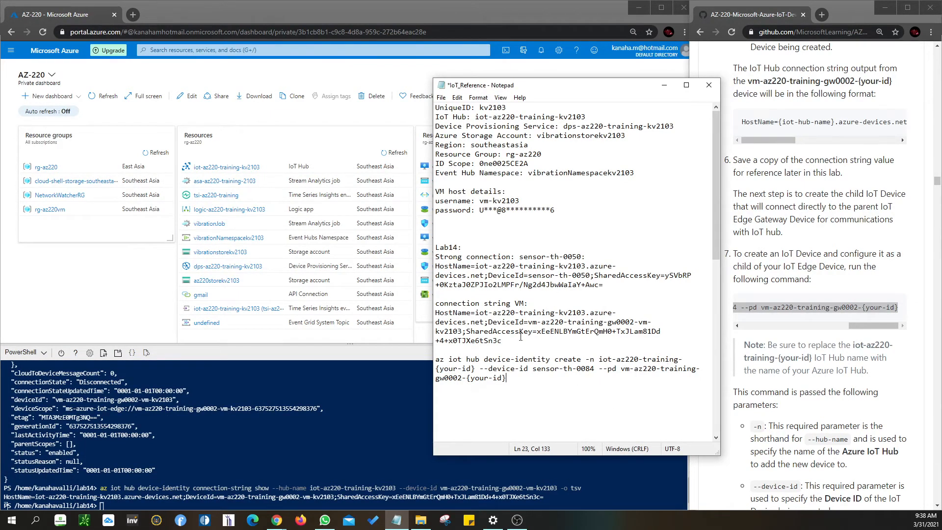
drag(506, 108, 478, 108)
drag(476, 368, 435, 368)
key(ctrl+v)
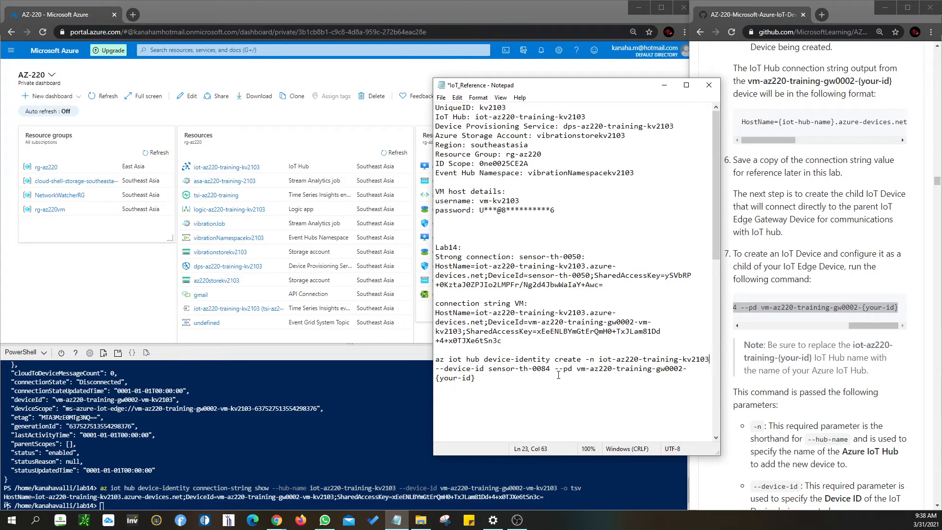
drag(519, 201, 479, 201)
drag(472, 378, 428, 362)
key(ctrl+v)
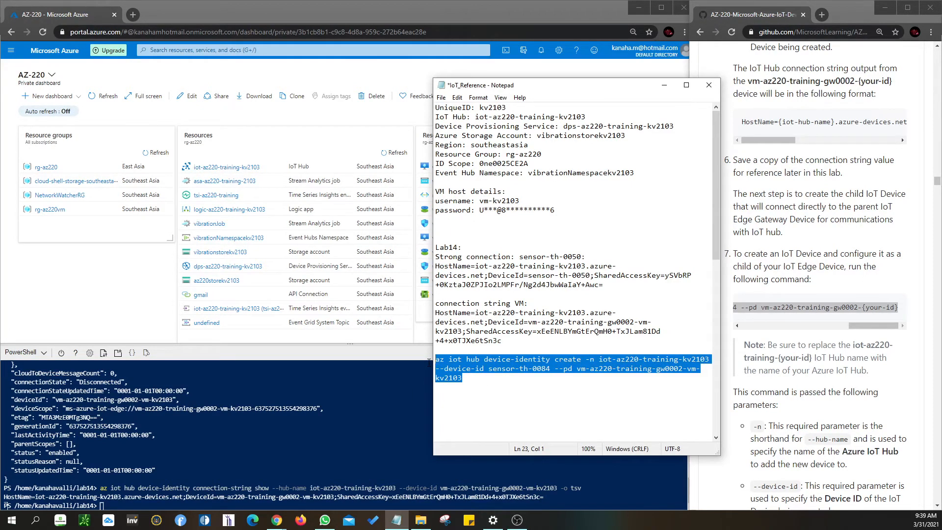
- Run the completed device-identity create command in Cloud Shell for child device sensor-th-0084 under parent vm-az220-training-gw0002-vm-kv2103
click(664, 85)
right_click(102, 505)
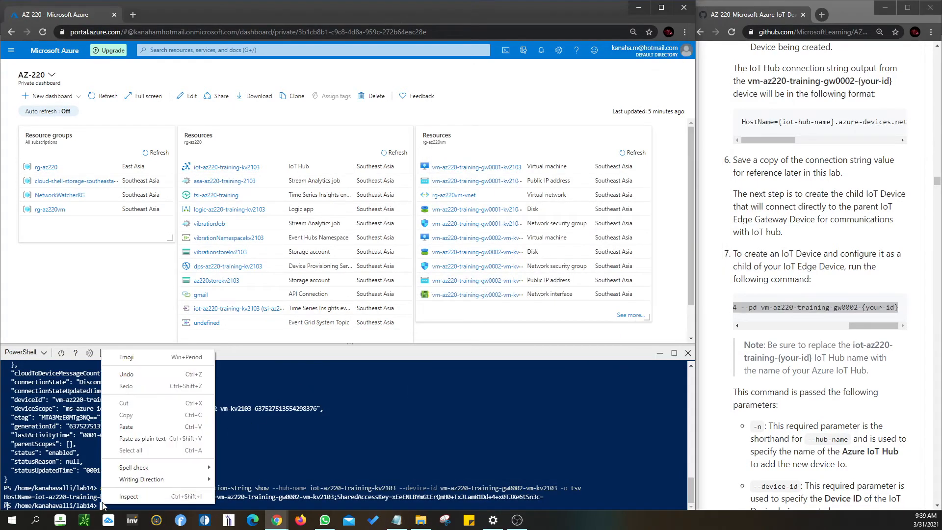
click(130, 425)
key(Return)
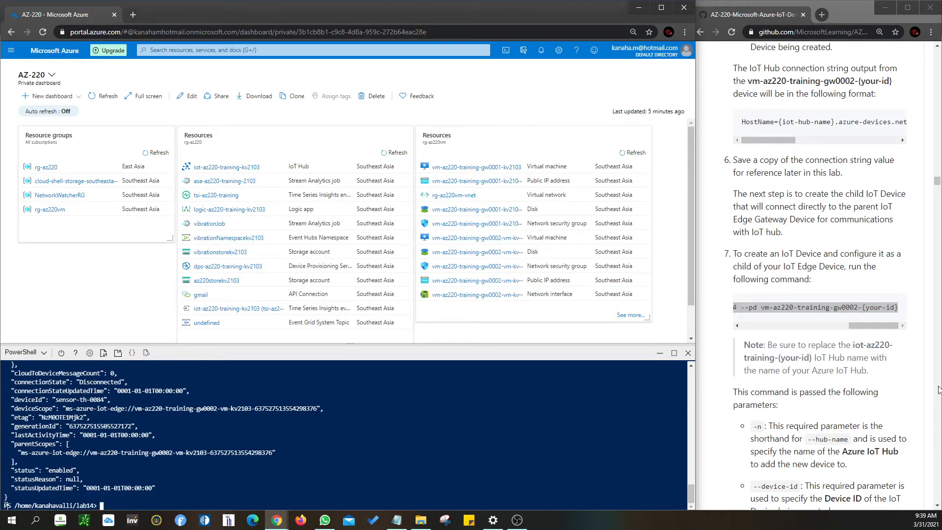
- Copy the primaryKey entry of child device sensor-th-0084 from the Cloud Shell output and switch to the IoT_Reference notes in Notepad
scroll(862, 383, down, 5)
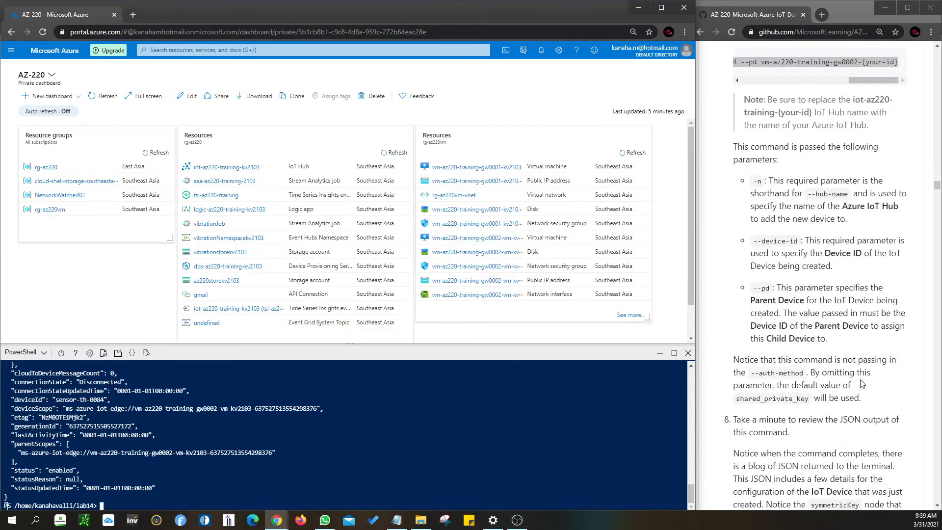
scroll(862, 383, down, 6)
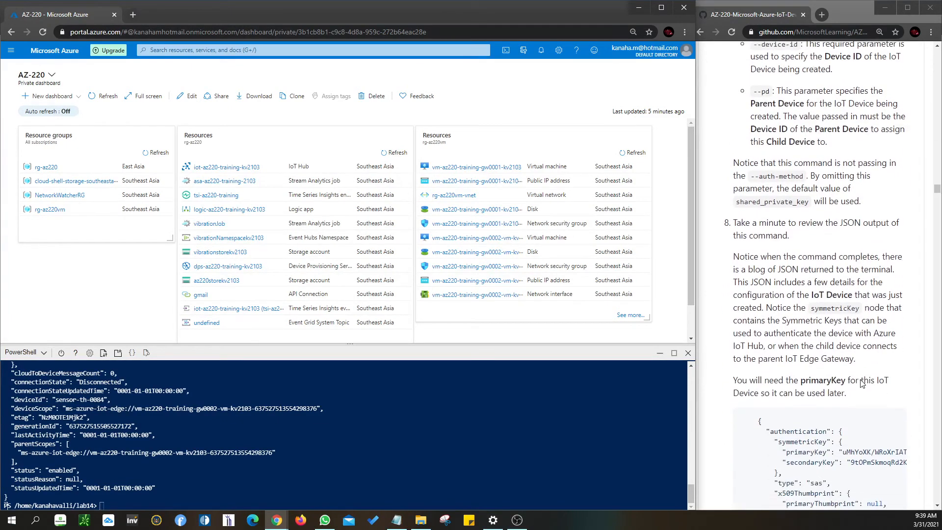
scroll(862, 383, down, 5)
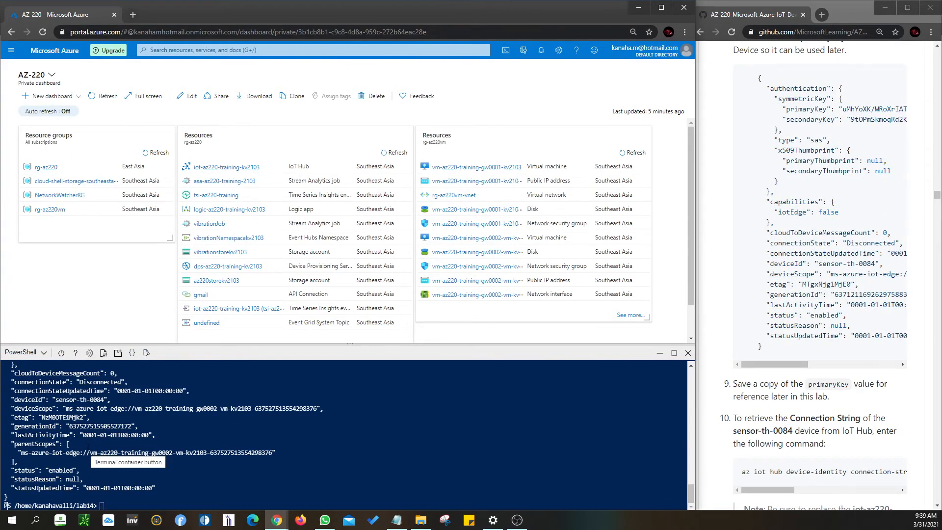
click(86, 444)
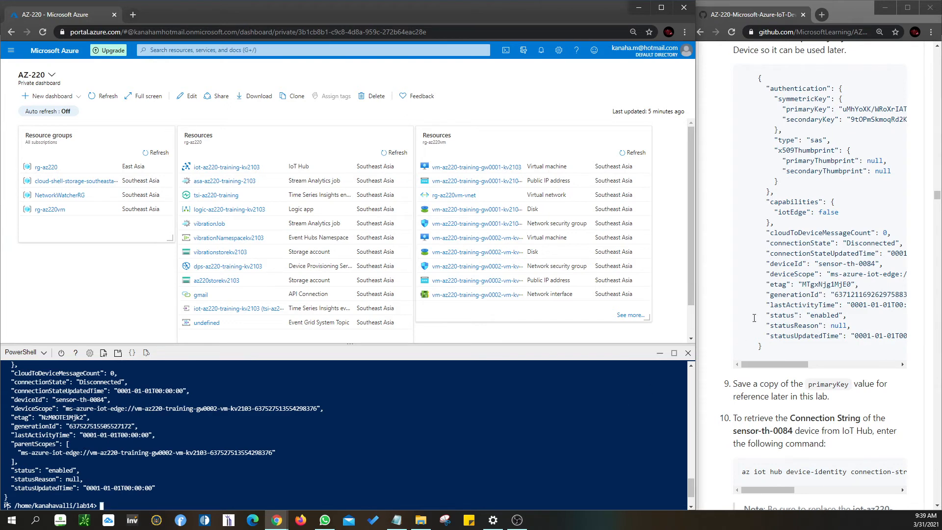
drag(814, 109, 863, 109)
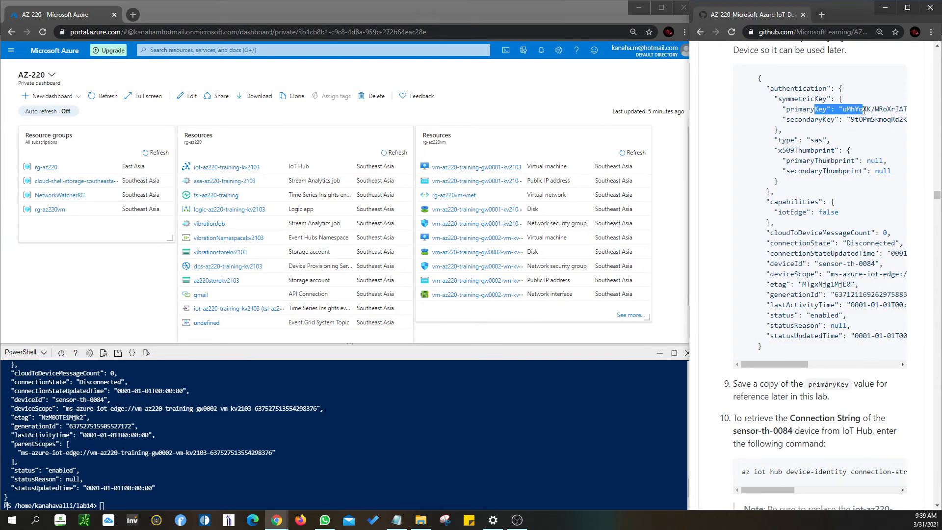
click(664, 475)
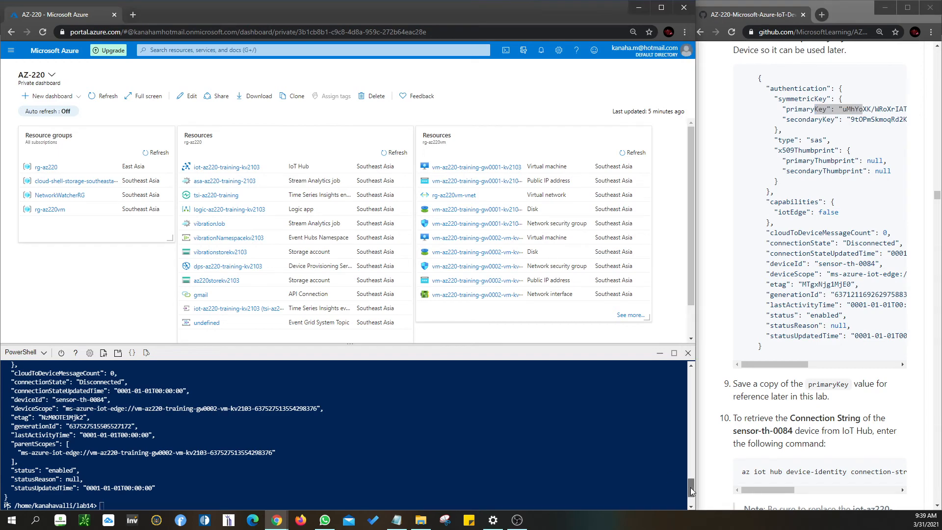
scroll(692, 487, up, 3)
scroll(691, 487, up, 3)
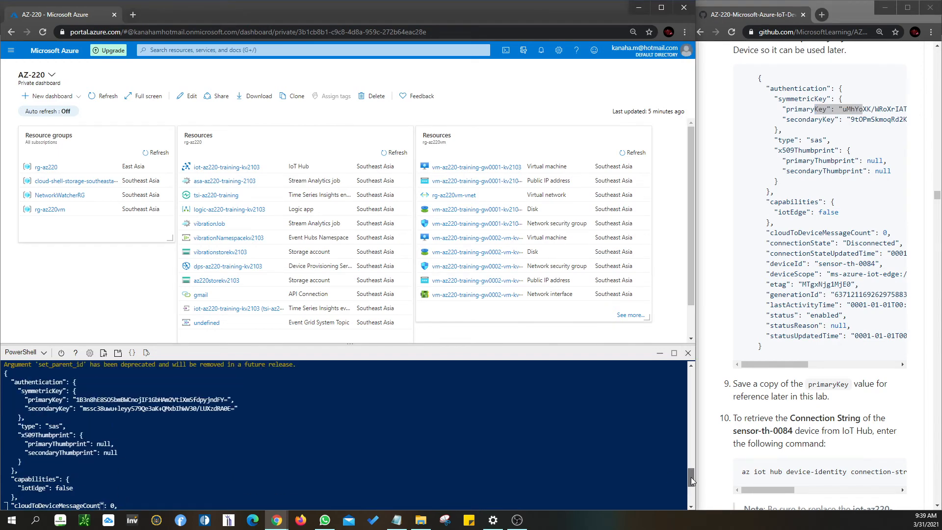
drag(73, 399, 230, 399)
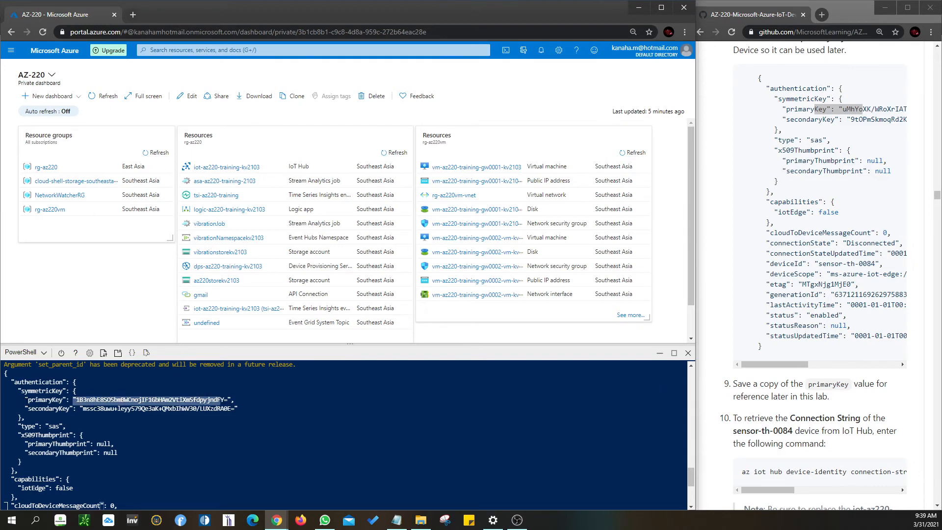
drag(28, 399, 233, 399)
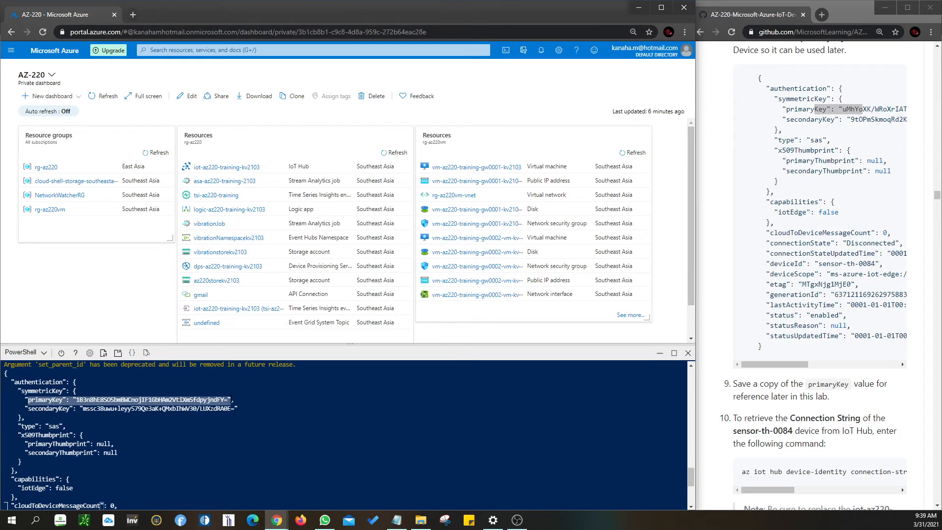
key(ctrl+c)
click(396, 520)
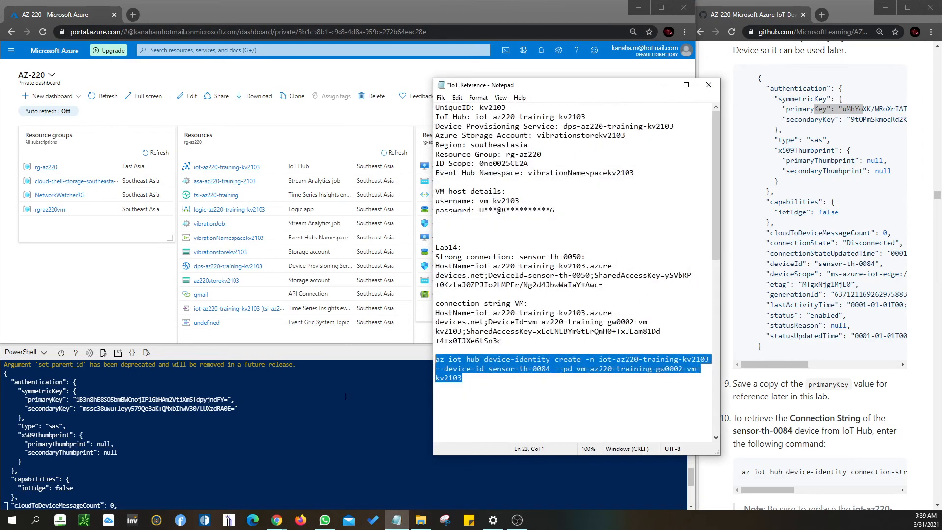
- Add the label line "connection string: Sensor-th-0084" above the device-identity create command in the notes
click(531, 351)
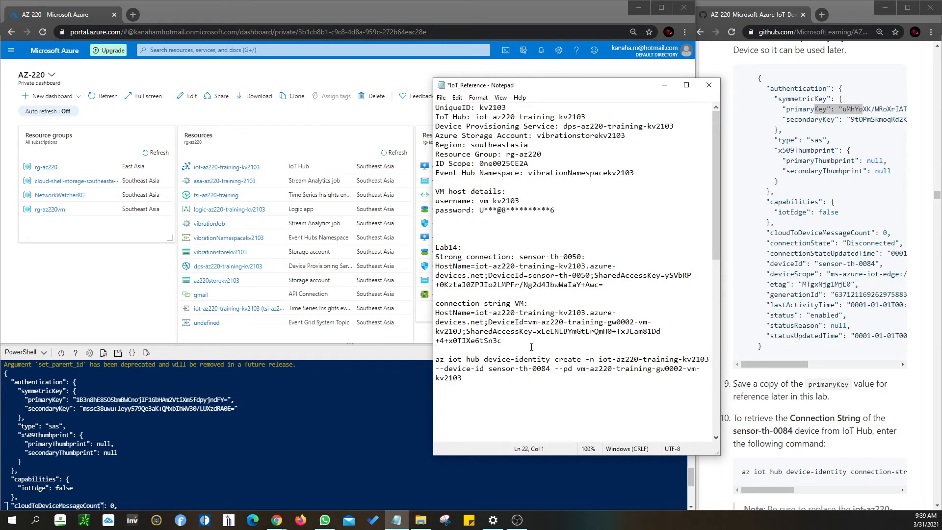
key(Return)
key(Return)
key(Up)
text(connection)
key(BackSpace)
key(BackSpace)
key(BackSpace)
text(ion )
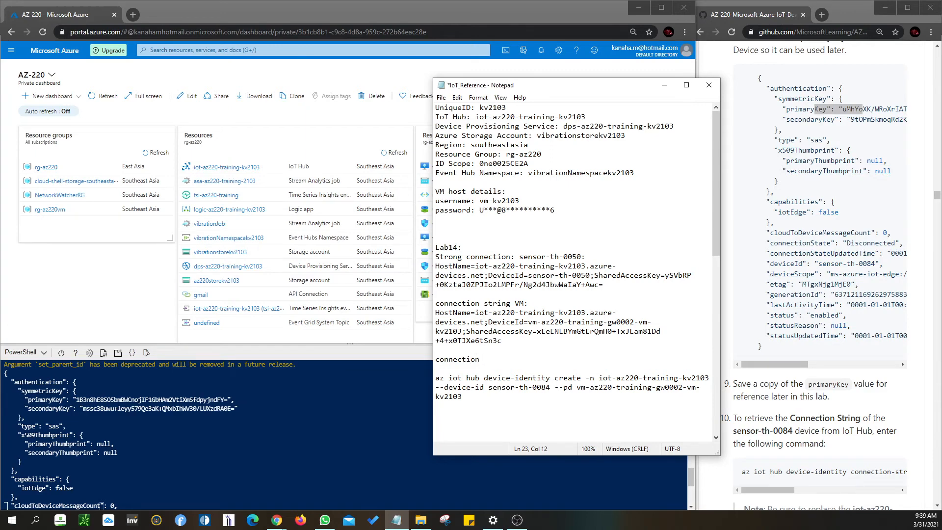
text(string: Sensor-th-0084)
key(Return)
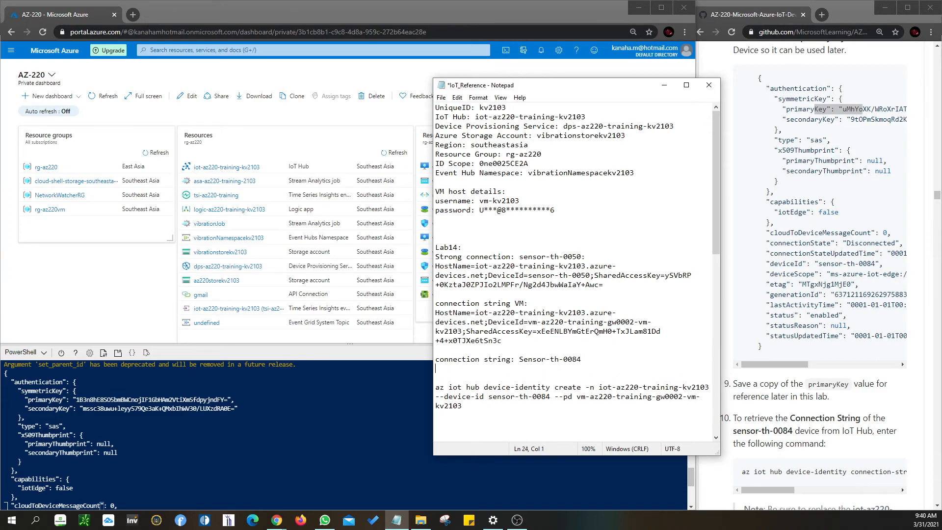
- Paste the copied primaryKey entry below the label and change the device name in the label to lowercase sensor-th-0084
key(ctrl+v)
key(Return)
key(Return)
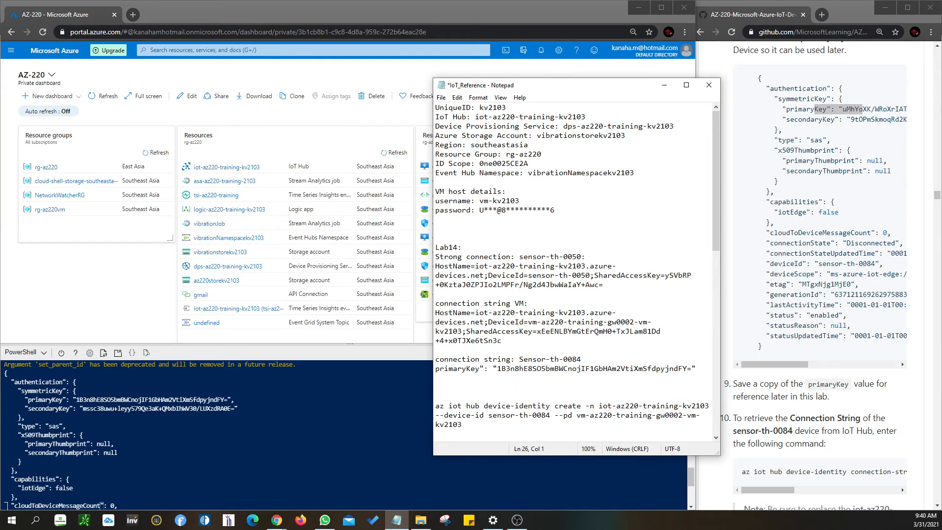
drag(524, 362, 521, 361)
text(s)
- Duplicate the "connection string: sensor-th-0084" label onto the line just above the device-identity create command
scroll(759, 361, up, 5)
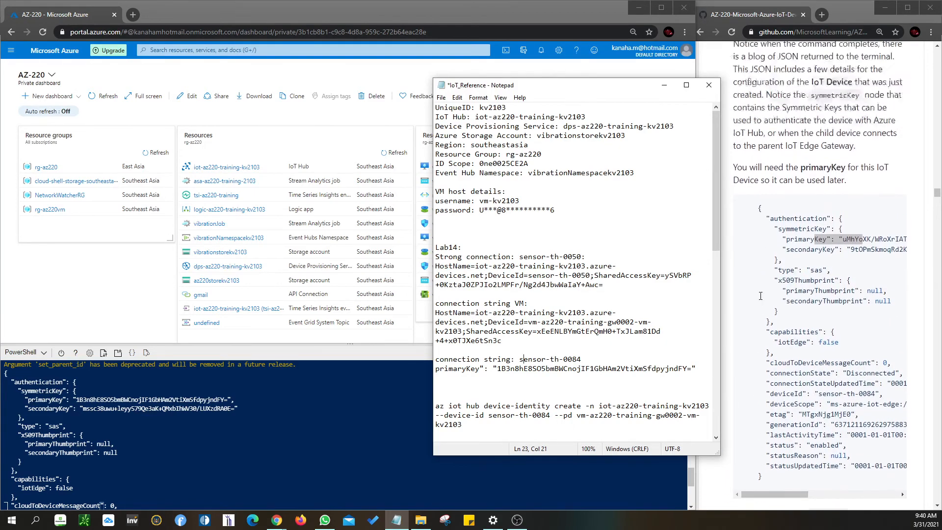
scroll(760, 296, up, 15)
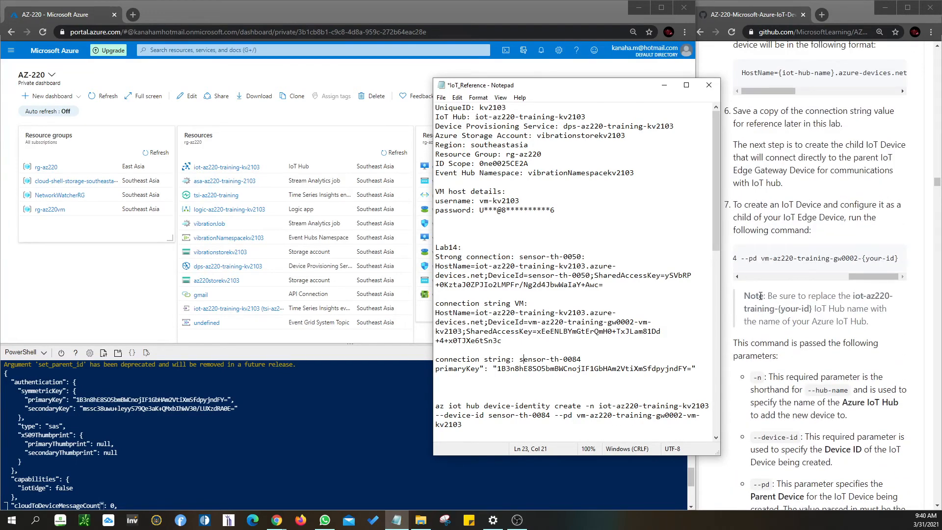
drag(584, 358, 431, 358)
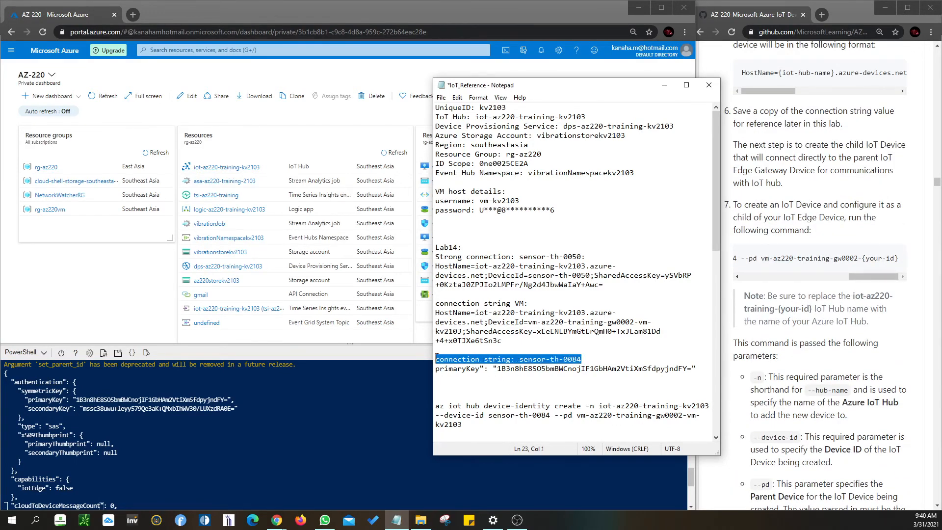
click(470, 391)
key(ctrl+v)
- Replace the label above the primaryKey entry with "Iot Edge Device:" and save the notes
drag(583, 359, 435, 362)
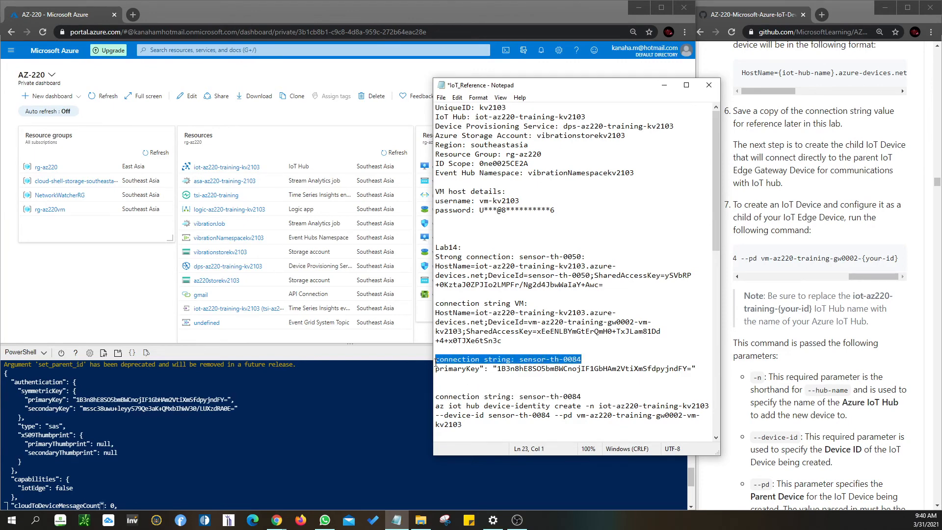
text(IotD)
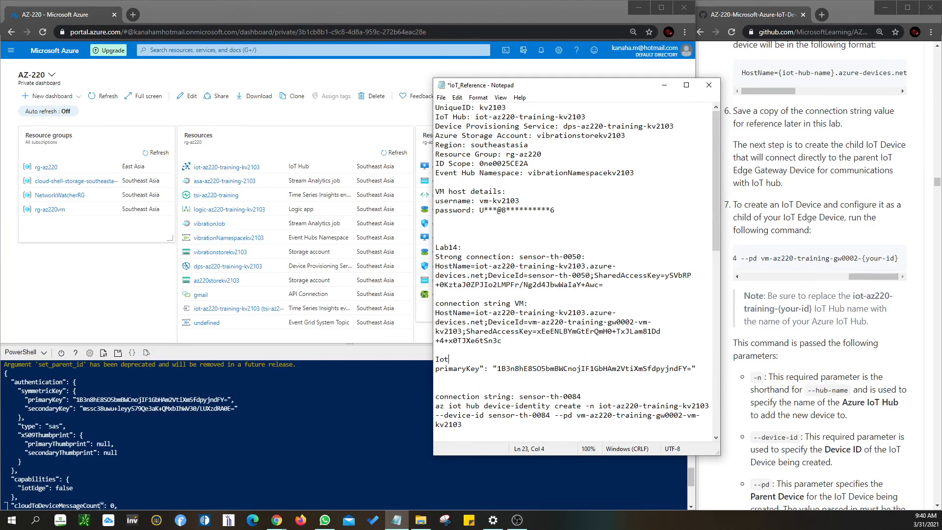
key(BackSpace)
text(Edge Device)
key(ctrl+s)
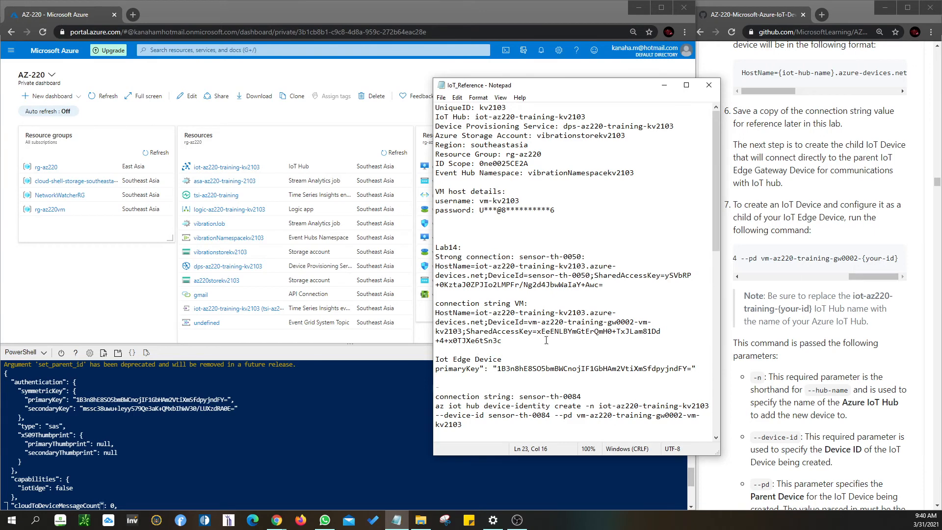
scroll(546, 340, down, 2)
text(:)
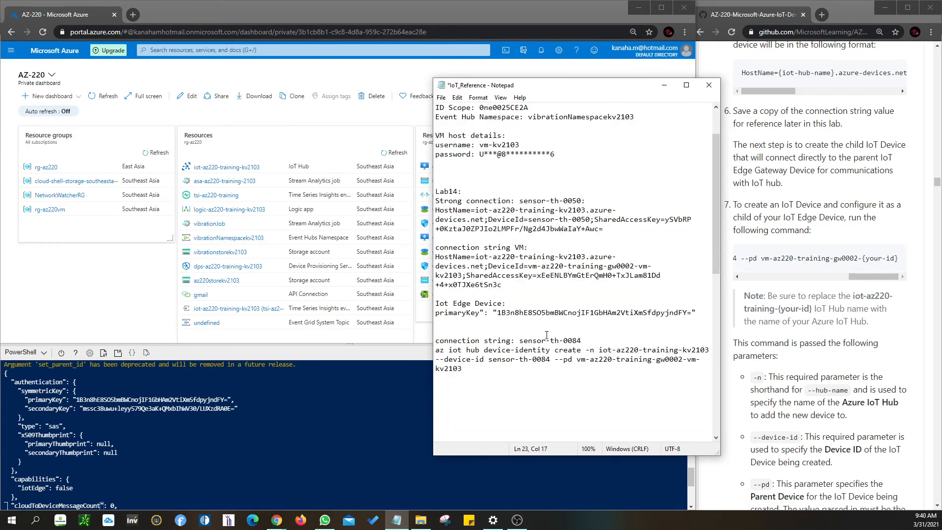
- Remove the extra blank line below the primaryKey entry and insert blank lines after the sensor-th-0084 connection string label
key(Delete)
click(588, 332)
key(Return)
key(Return)
key(Return)
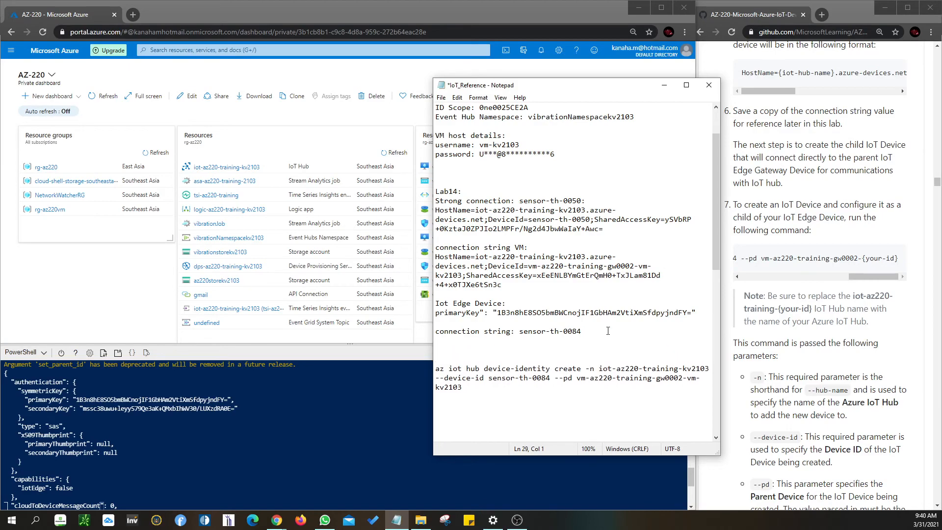
- Copy the connection-string show command from lab step 10 and paste it over the device-identity create command in the notes
click(664, 85)
scroll(812, 318, down, 3)
scroll(813, 318, down, 10)
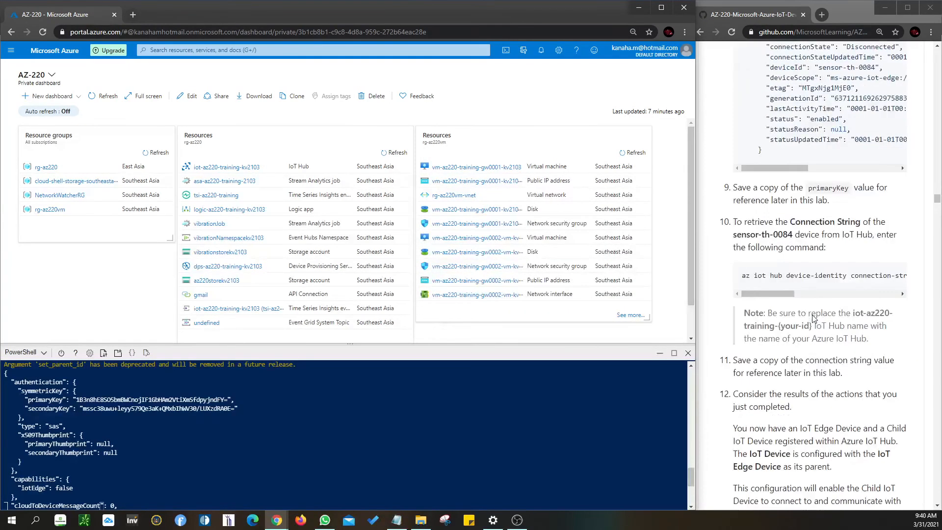
drag(743, 278, 936, 283)
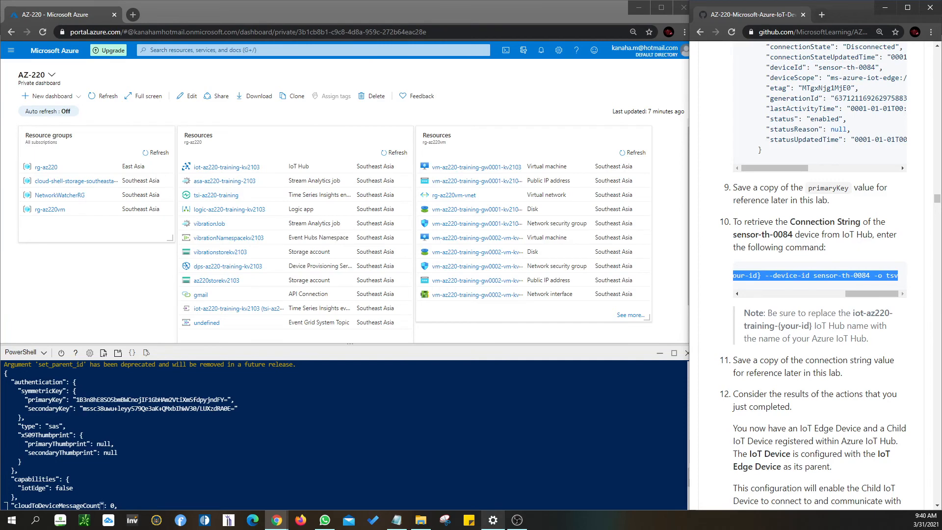
click(397, 520)
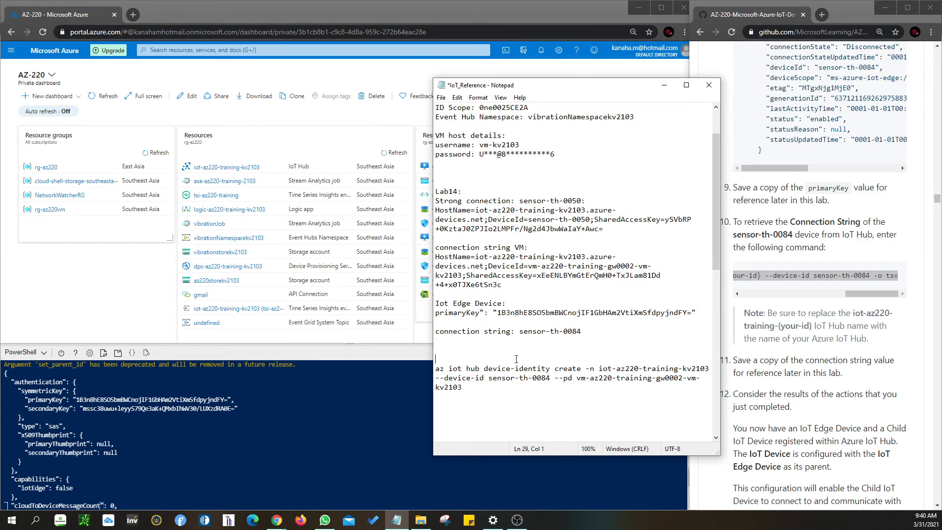
key(BackSpace)
key(BackSpace)
key(BackSpace)
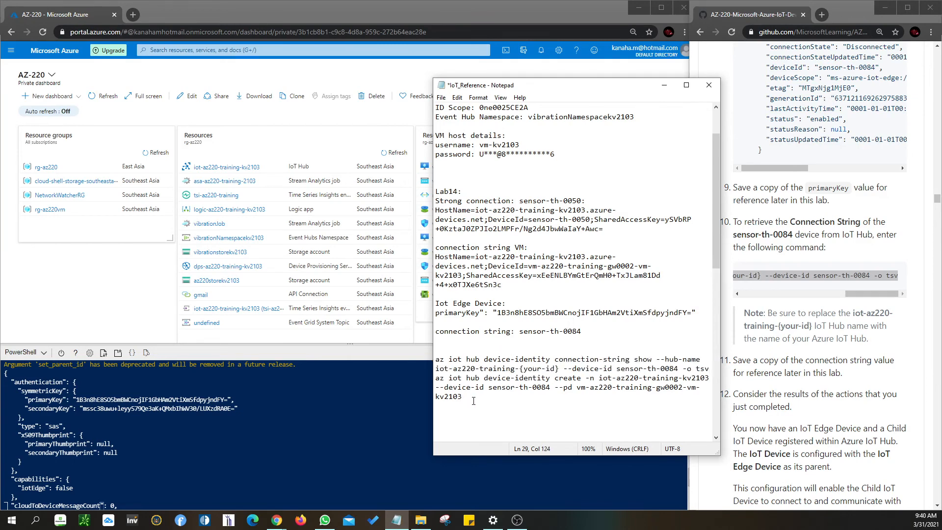
drag(464, 358, 432, 345)
key(Return)
key(ctrl+v)
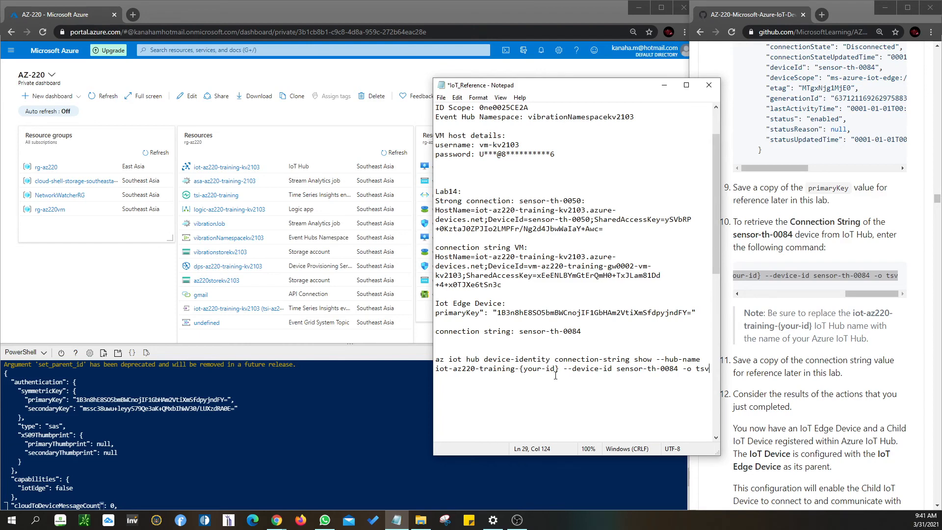
- Replace the command's {your-id} placeholder with kv2103 and run the completed connection-string show command for sensor-th-0084 in Cloud Shell
drag(560, 368, 520, 368)
text(kv2103)
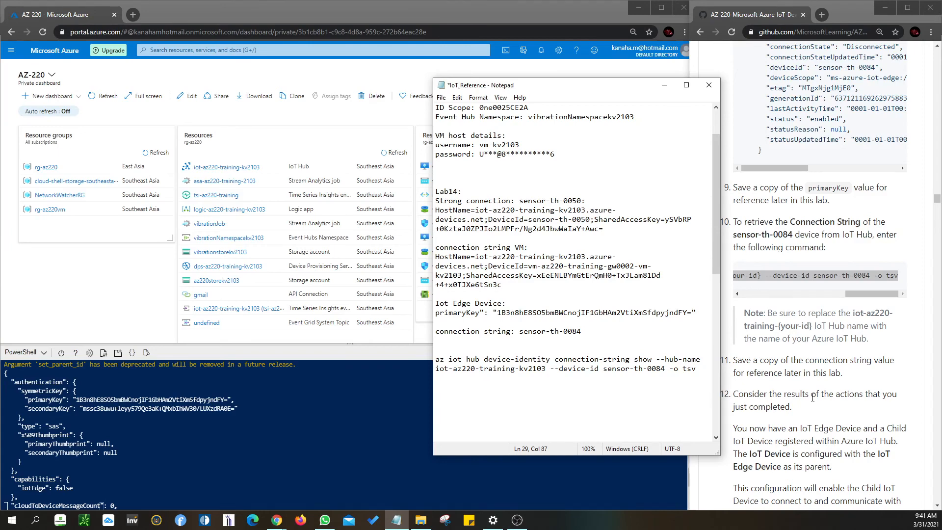
drag(697, 369, 421, 362)
key(ctrl+c)
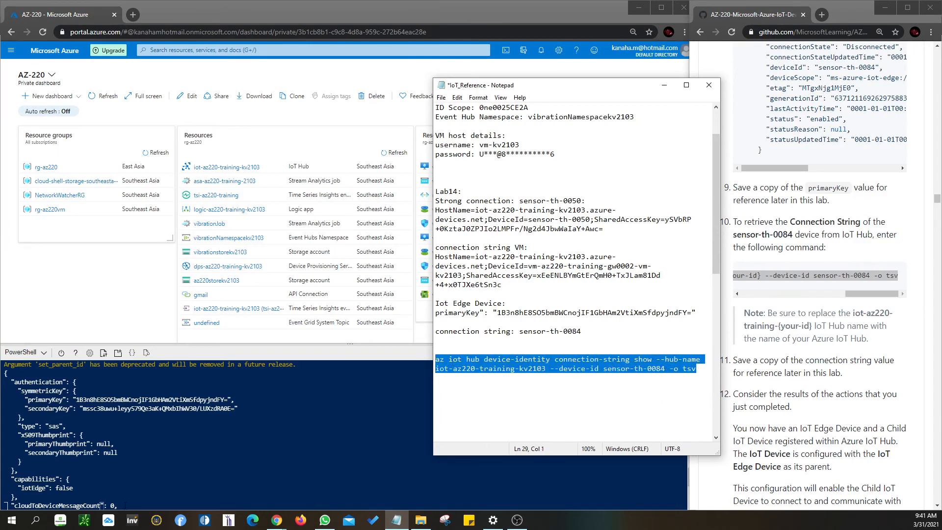
click(125, 506)
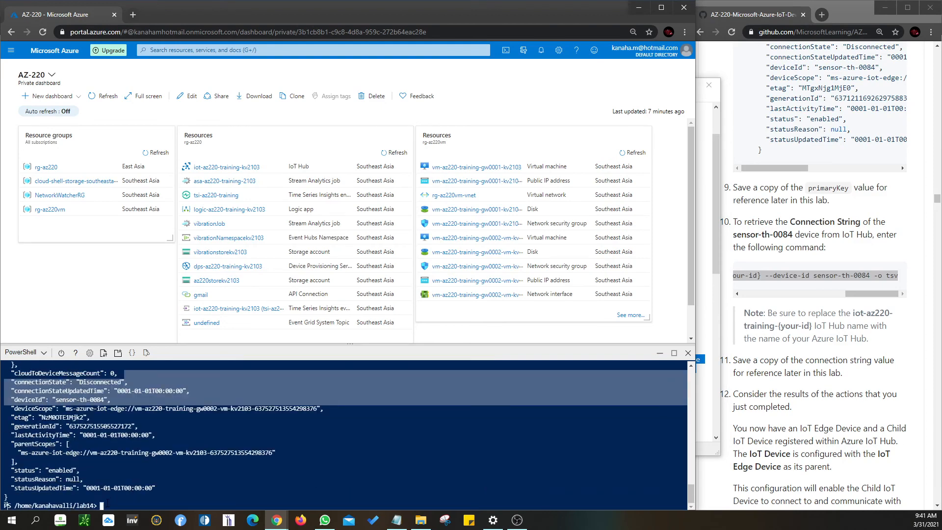
right_click(105, 504)
click(151, 399)
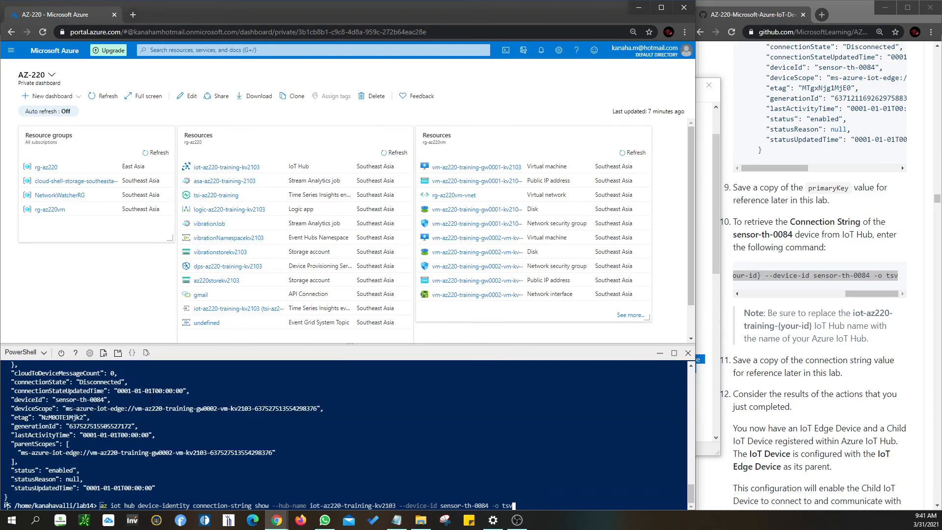
key(Return)
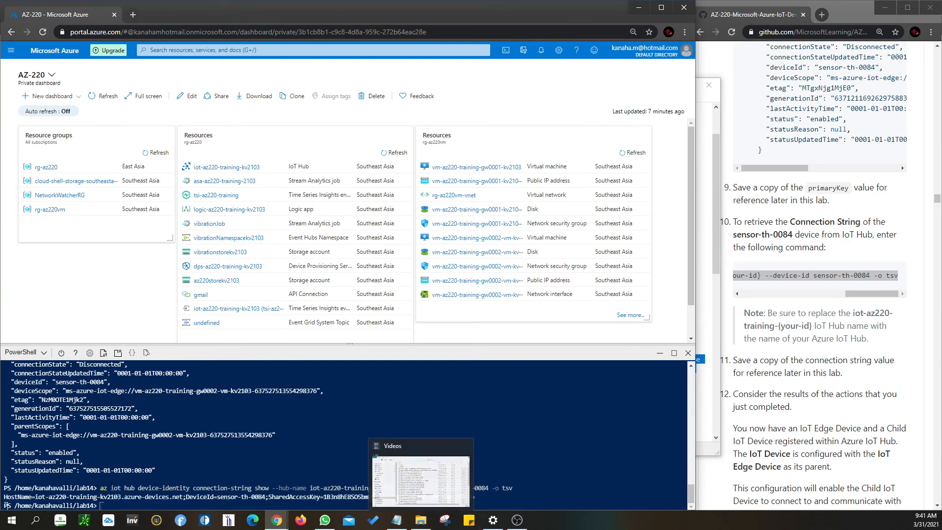
- Copy the sensor-th-0084 connection string from the Cloud Shell output under its label in the notes, add spacing below and save the file
drag(475, 497, 4, 498)
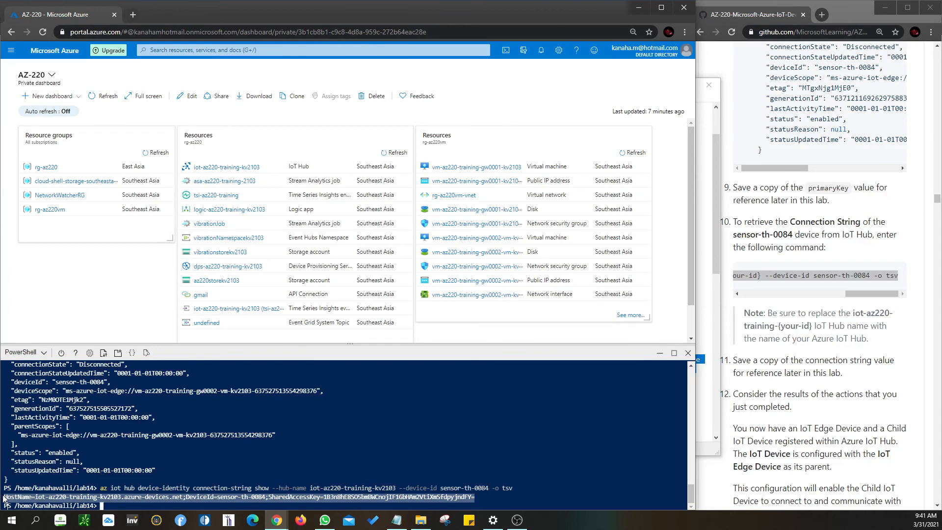
key(ctrl+c)
click(396, 520)
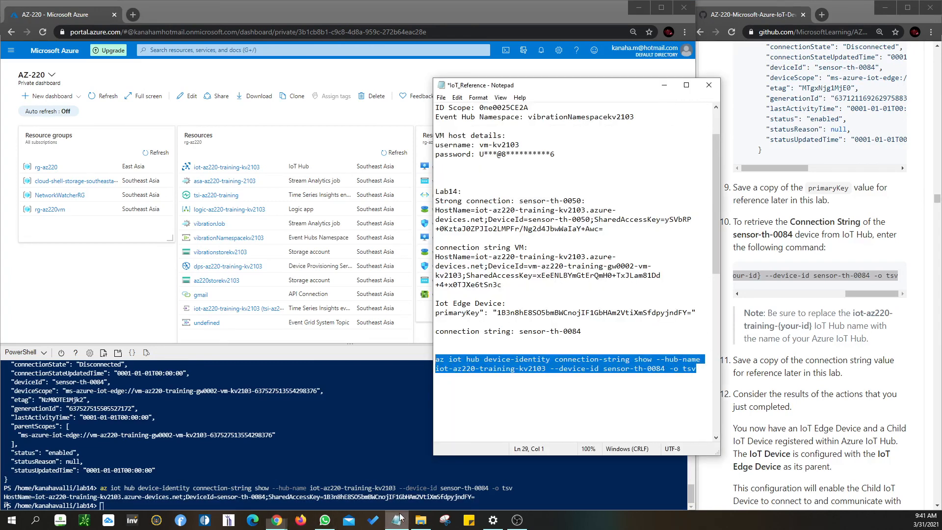
click(495, 342)
key(ctrl+v)
key(Return)
key(Return)
key(Return)
key(ctrl+s)
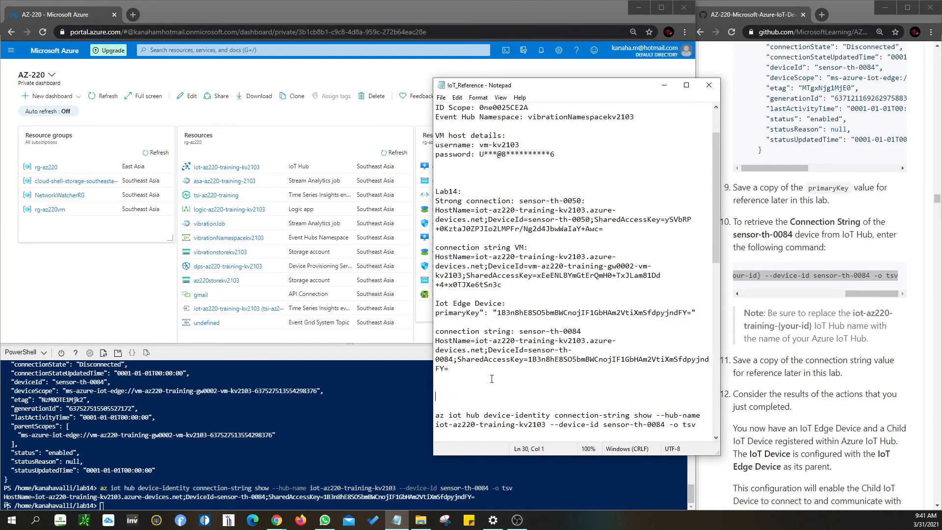
- Delete the used connection-string show command from the end of the notes, save the file and minimize the notes window
scroll(647, 360, down, 2)
drag(706, 370, 355, 337)
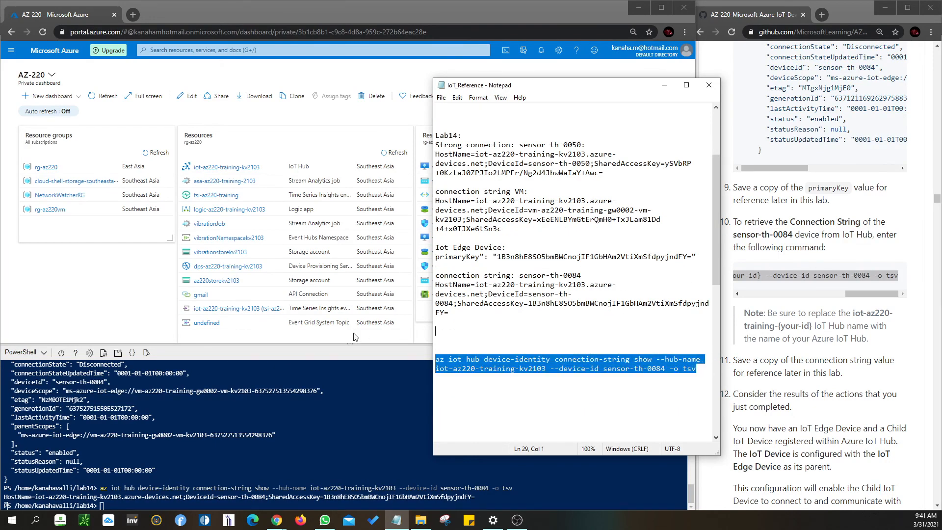
key(Delete)
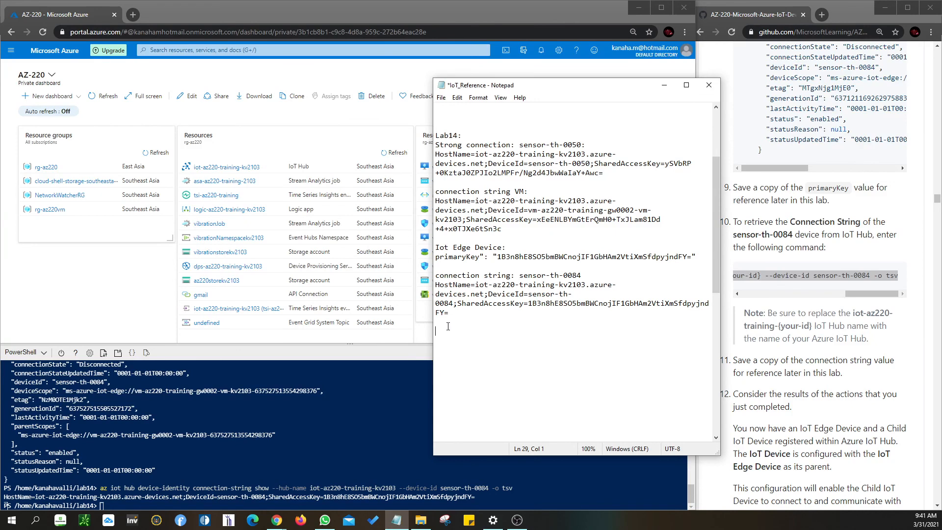
key(ctrl+s)
click(664, 85)
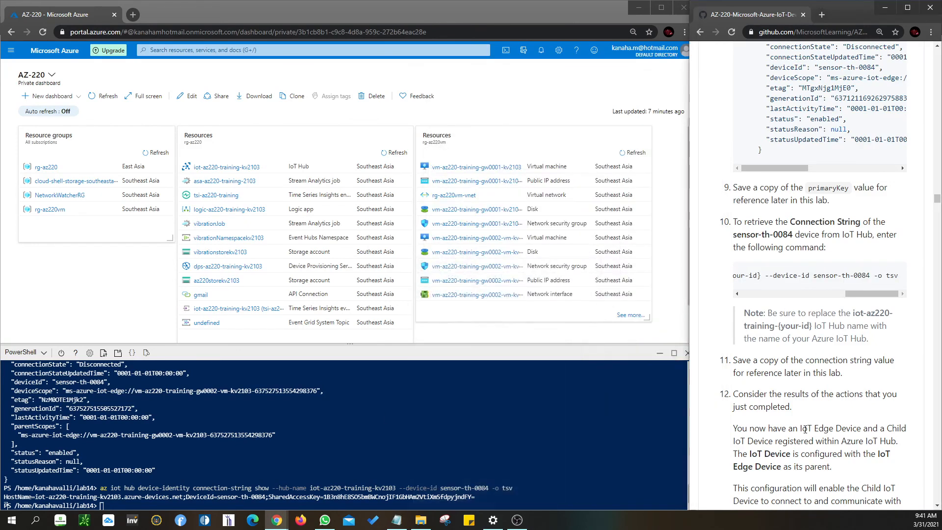
- Read the lab's step 12 summary and the Exercise 4 introduction on configuring the IoT Edge device as a gateway, through Task 1
scroll(804, 430, down, 4)
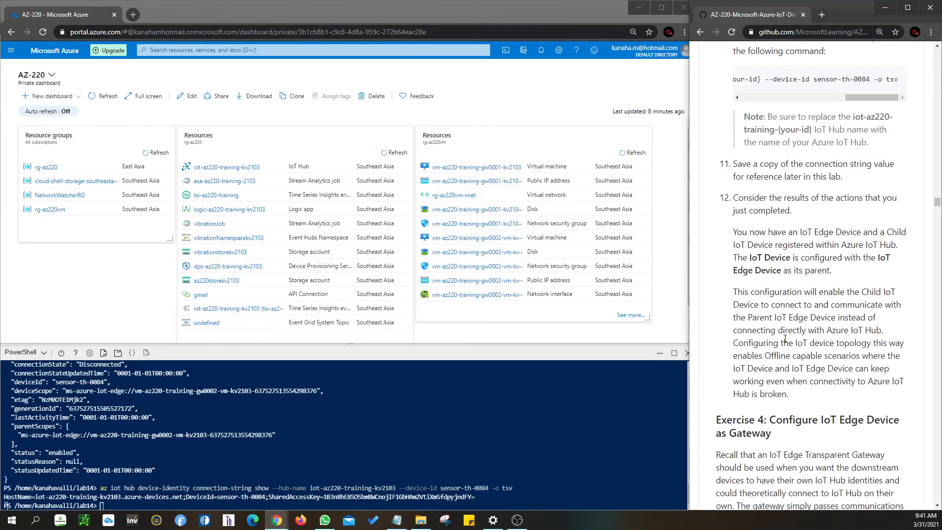
scroll(785, 339, down, 2)
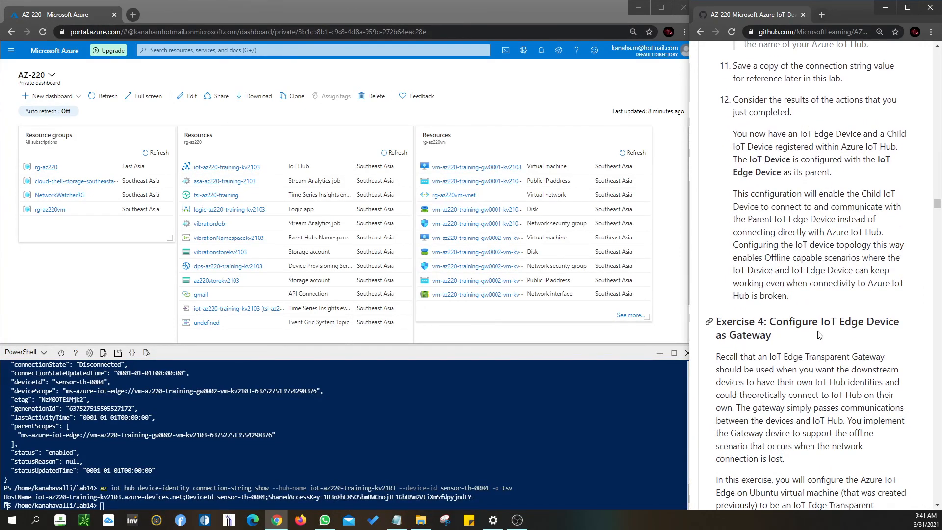
scroll(819, 341, down, 4)
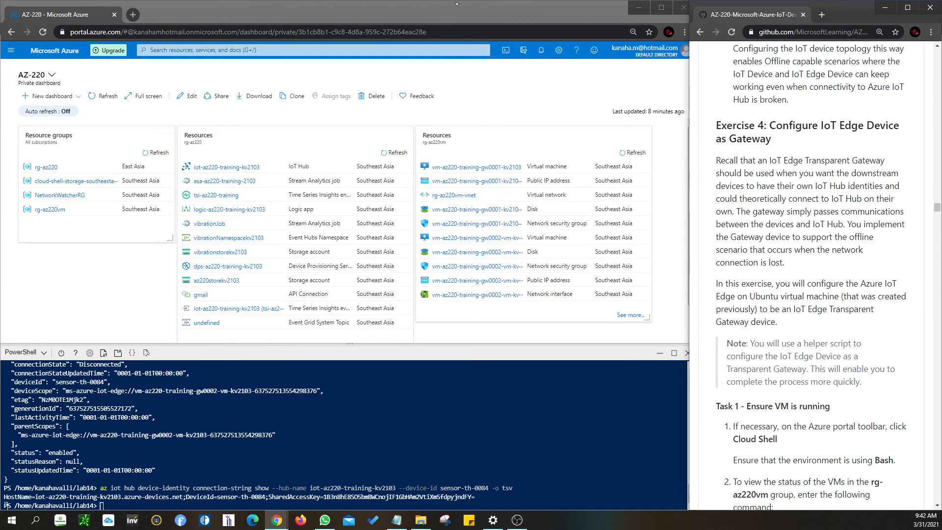
click(817, 31)
click(819, 75)
drag(814, 32, 886, 33)
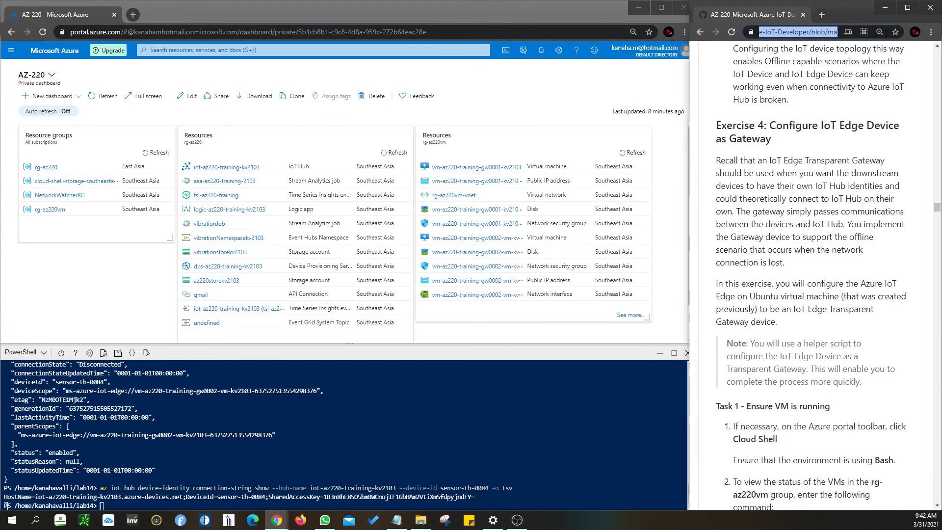
click(822, 71)
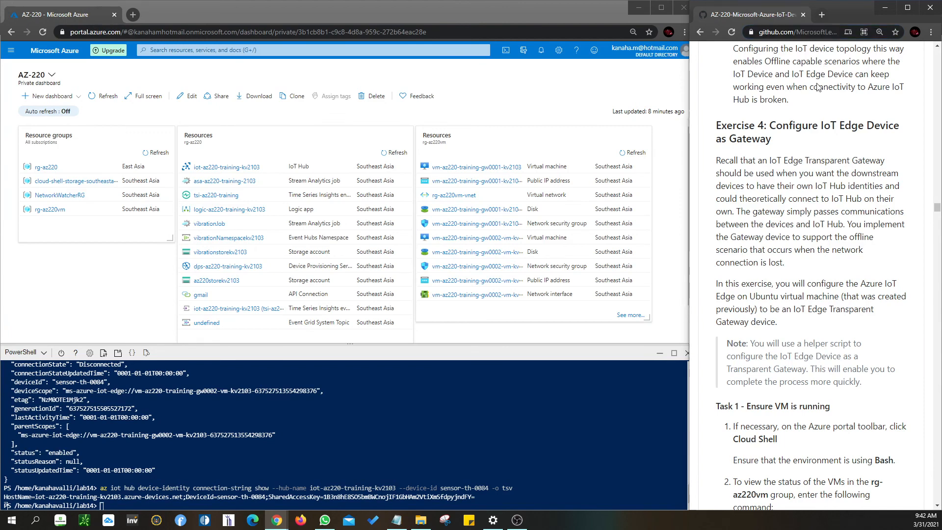